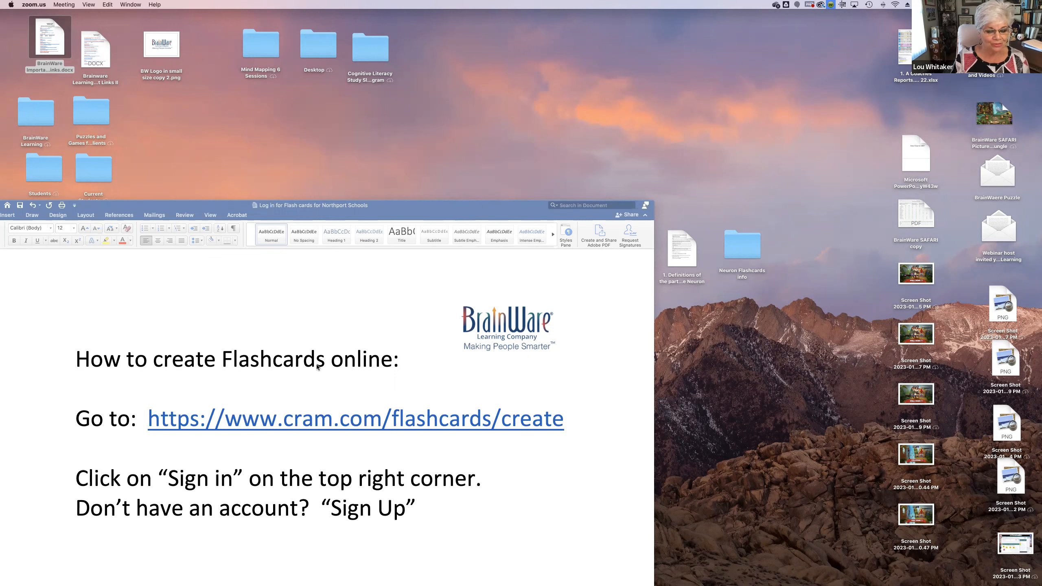
Follow the document's cram.com/flashcards/create link to the browser, then reposition and enlarge the browser window
click(435, 426)
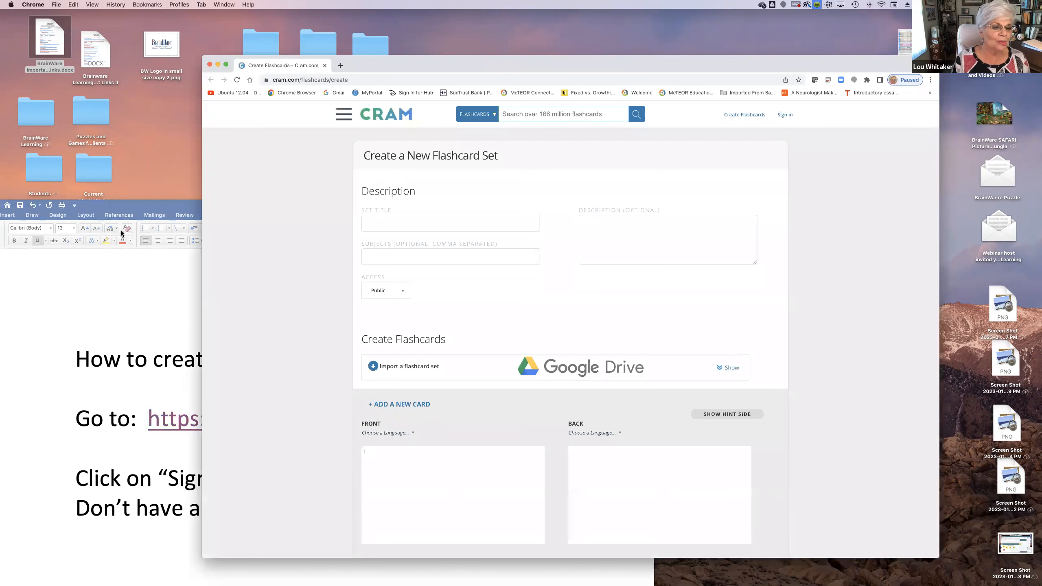
drag(661, 65, 532, 19)
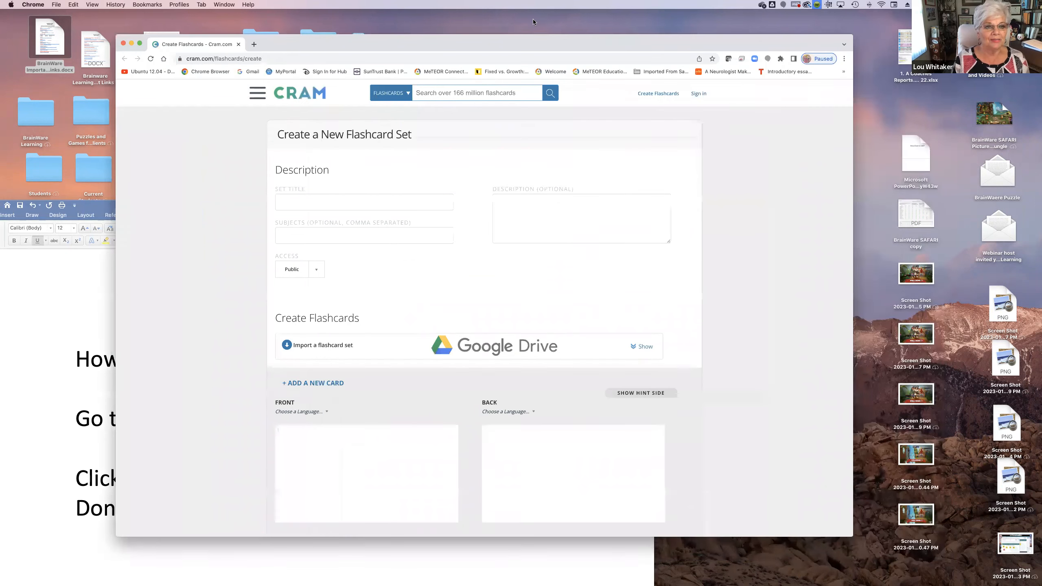
double_click(813, 512)
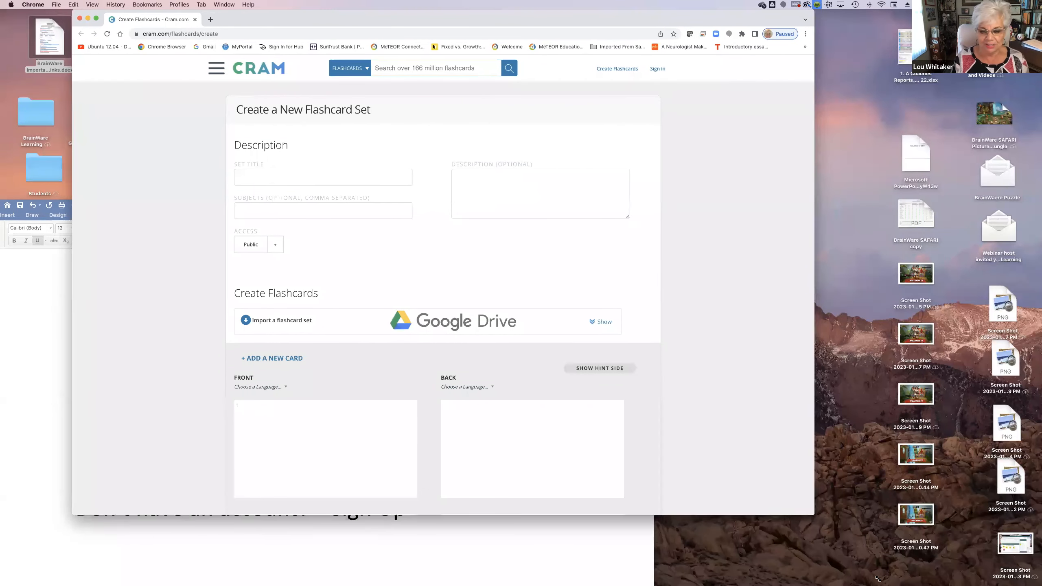
drag(631, 15, 606, 36)
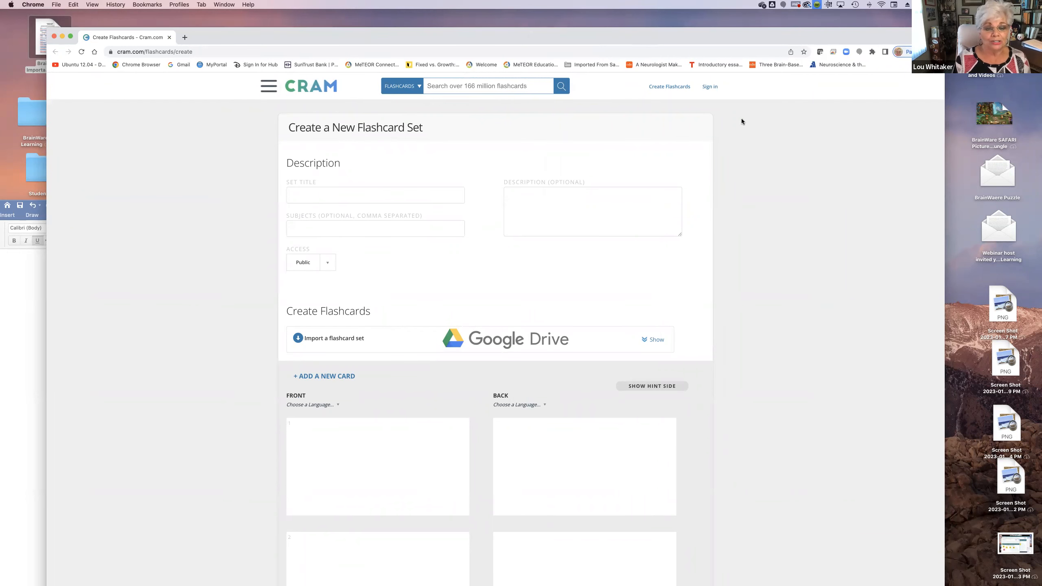
Sign in to the Cram account with the prefilled credentials and start creating a new flashcard set
click(711, 87)
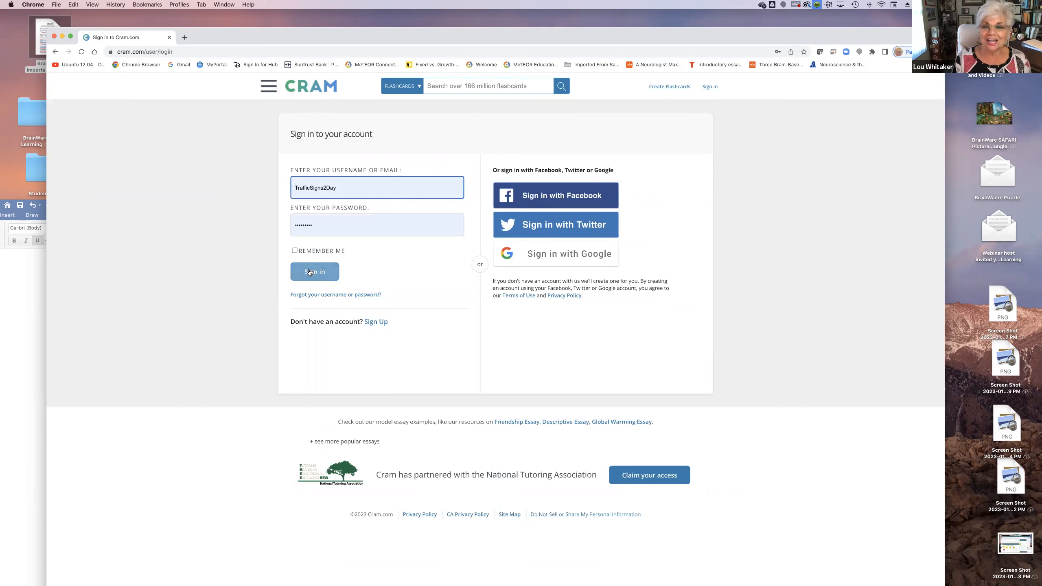
click(314, 274)
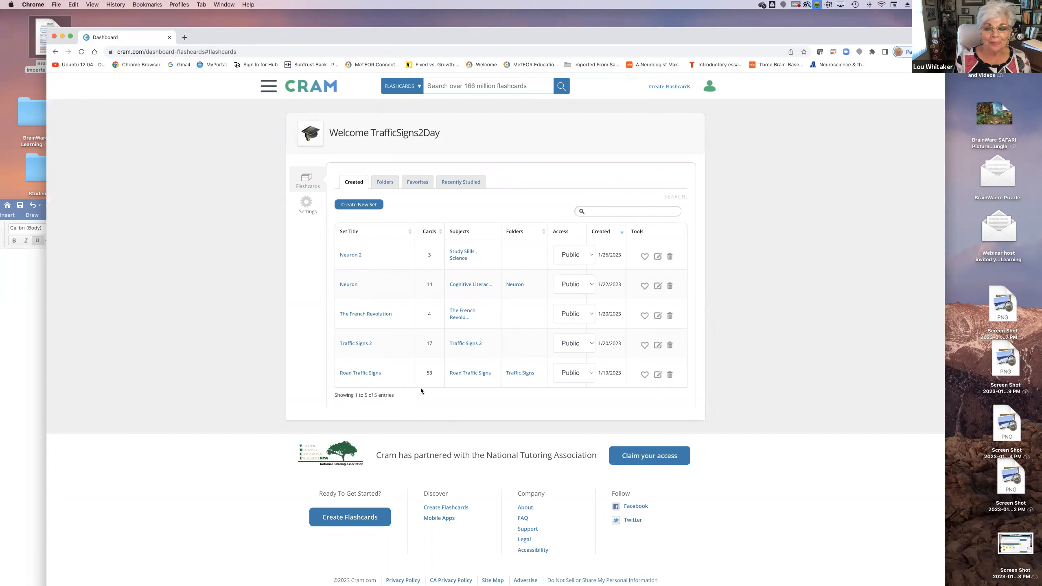
click(668, 87)
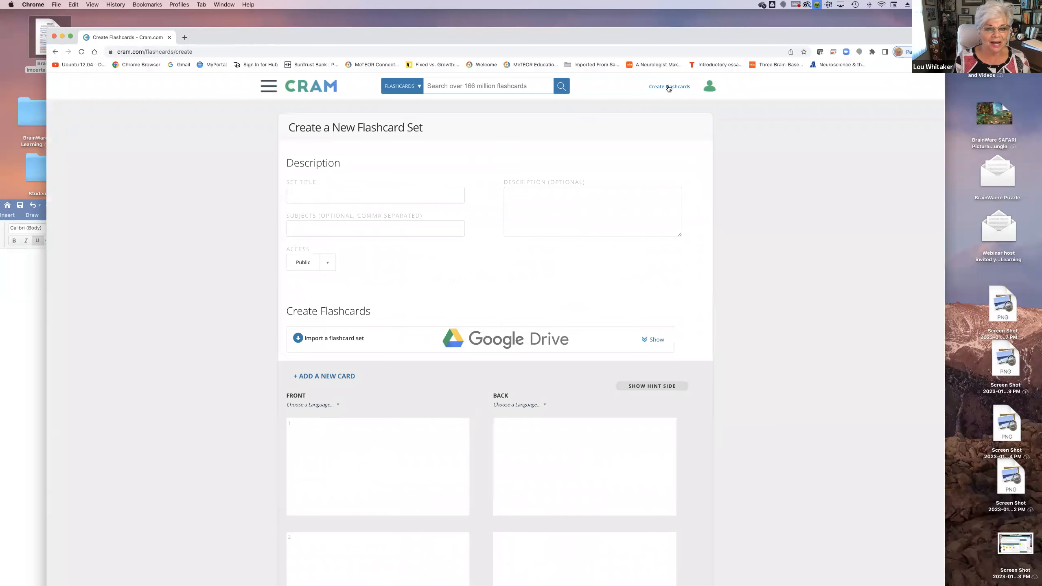
Title the new flashcard set "Neuron 3" and enter "Study Skills, Science" as its subjects
click(331, 193)
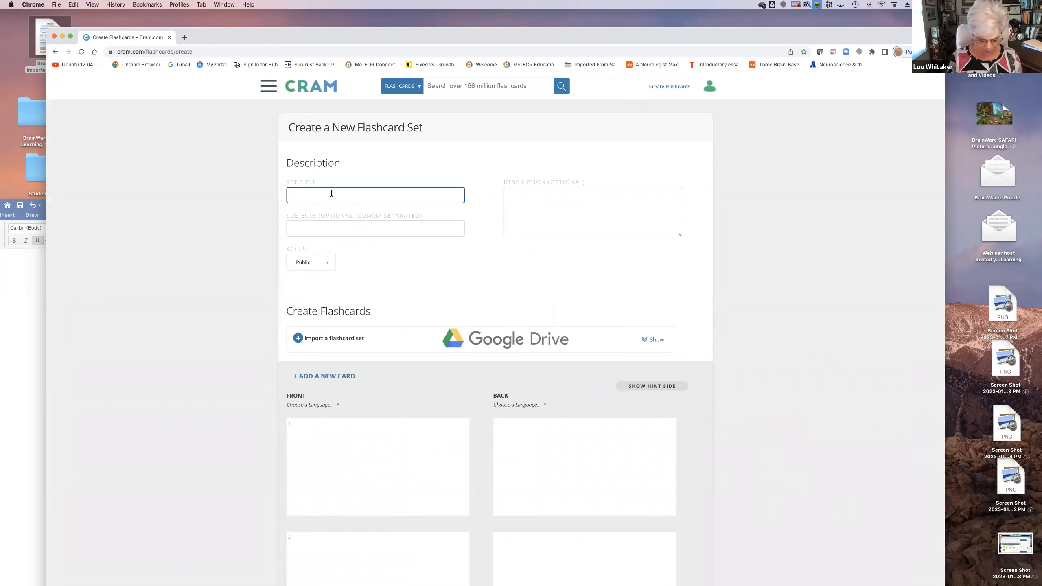
text(Neuro)
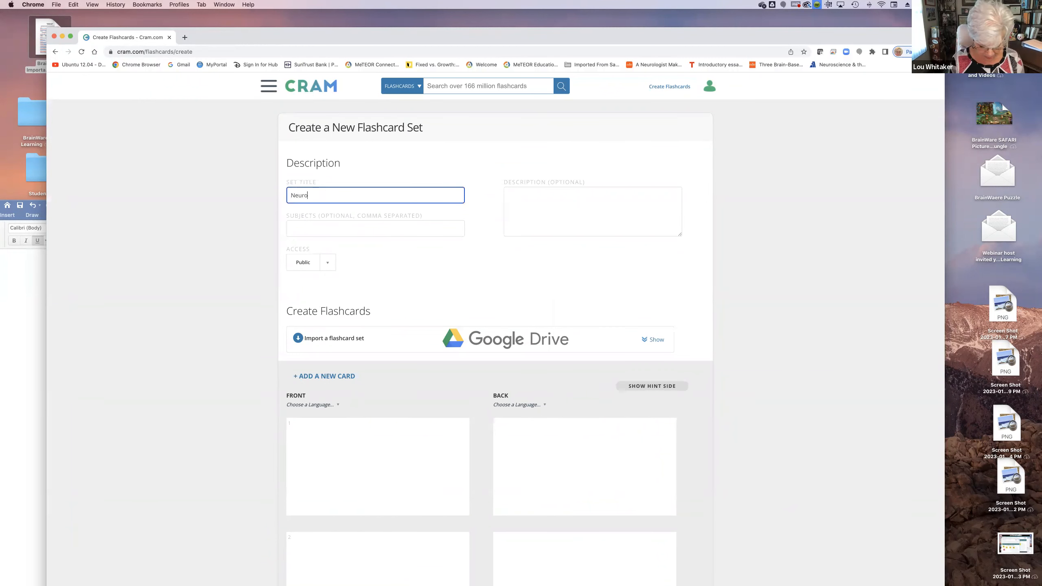
text(n 3)
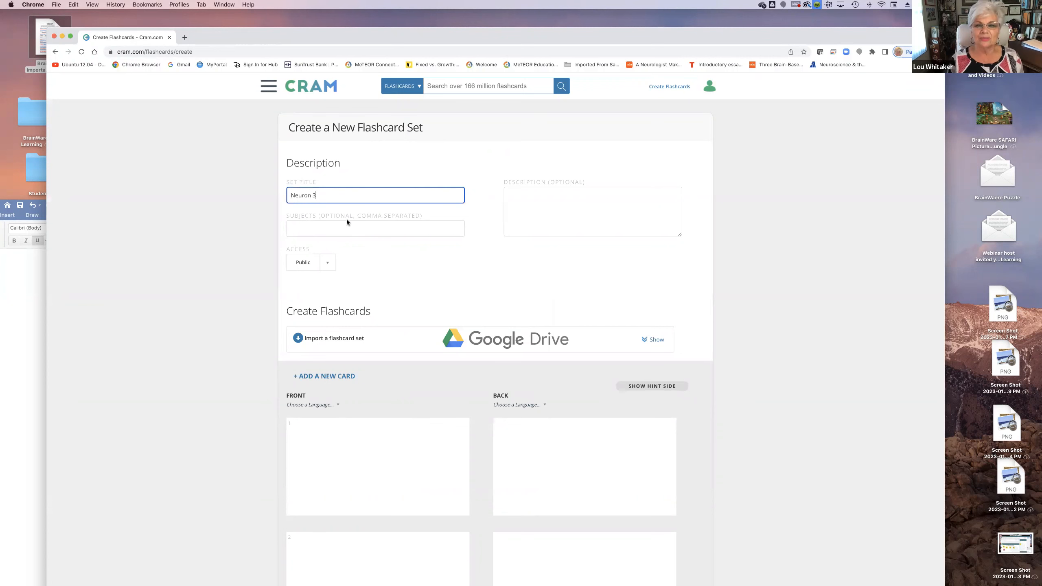
scroll(379, 241, down, 1)
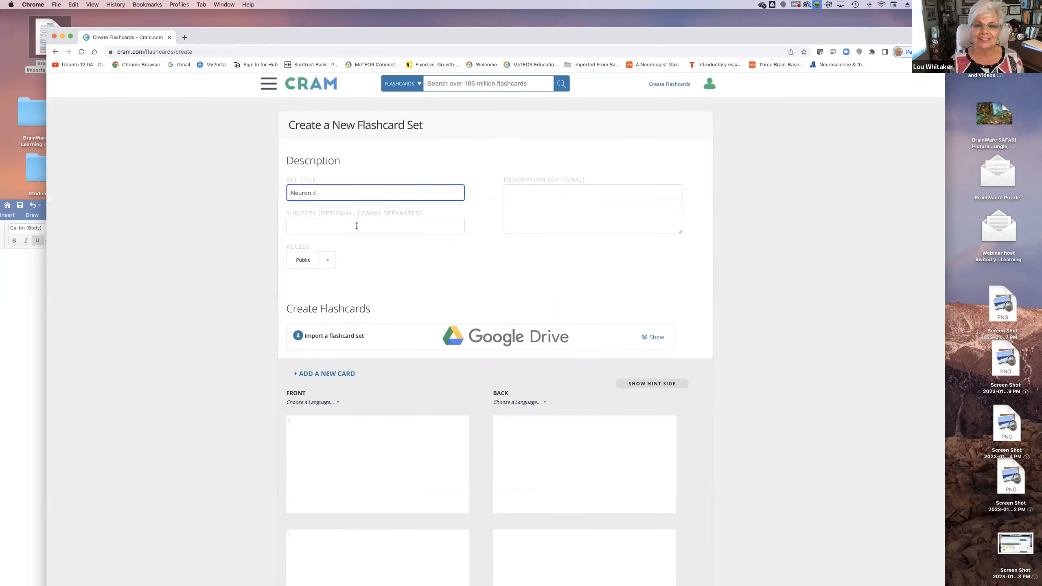
click(411, 229)
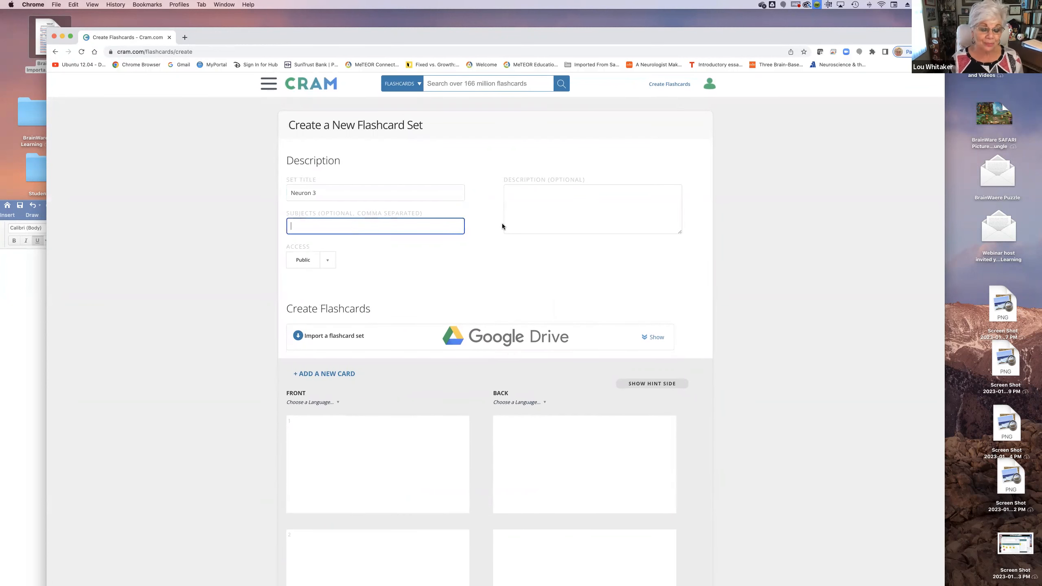
text(Stud)
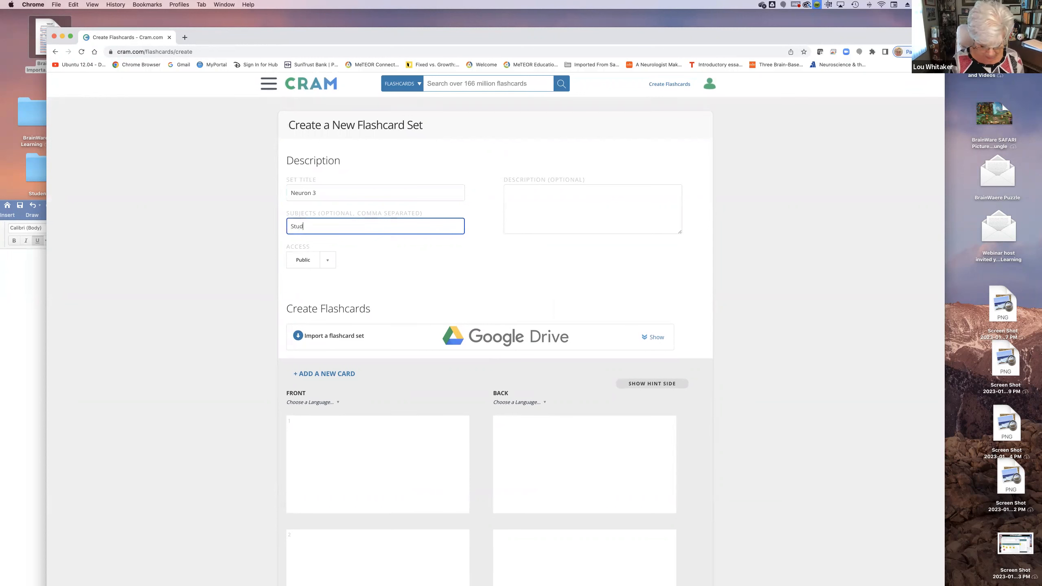
text(y Skills, Science)
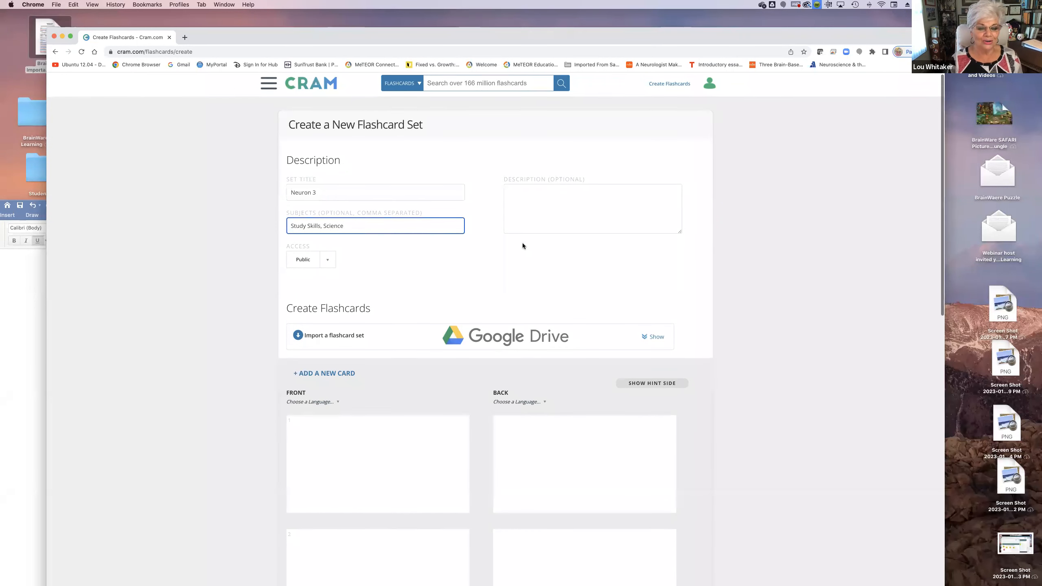
Start adding an image to the front side of the first flashcard
scroll(523, 253, down, 1)
scroll(523, 257, down, 5)
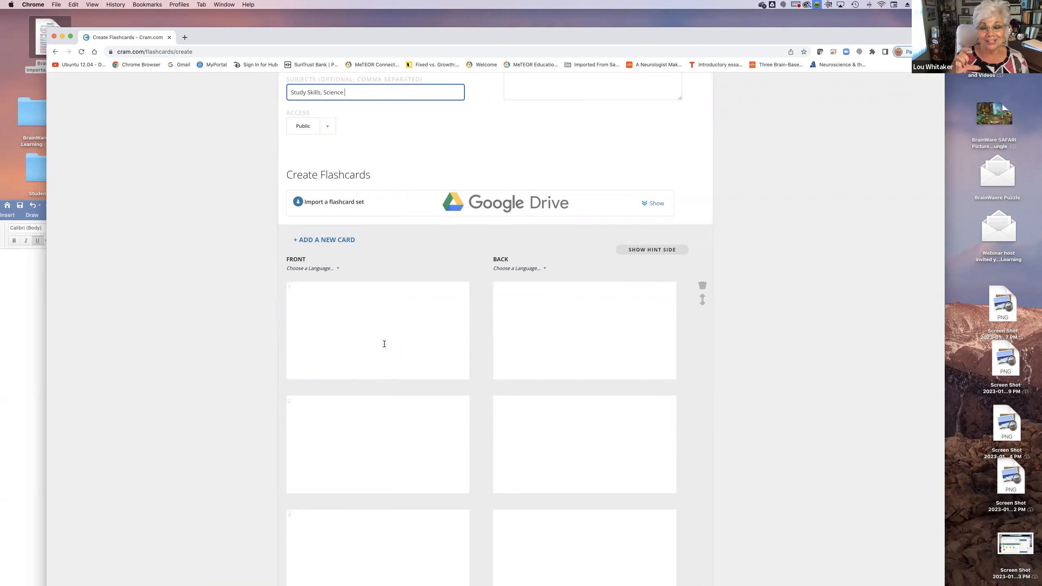
click(394, 336)
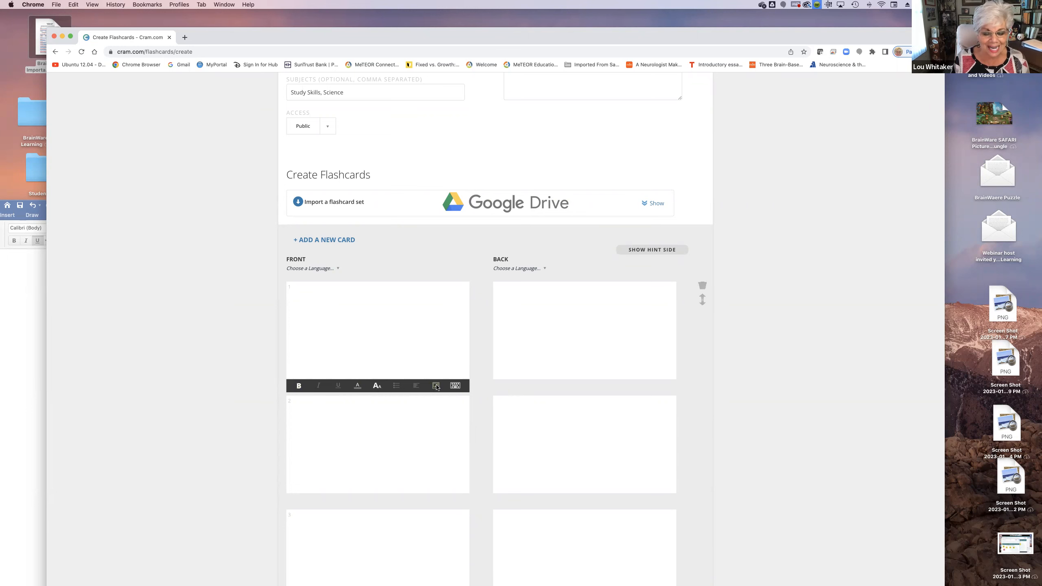
click(436, 387)
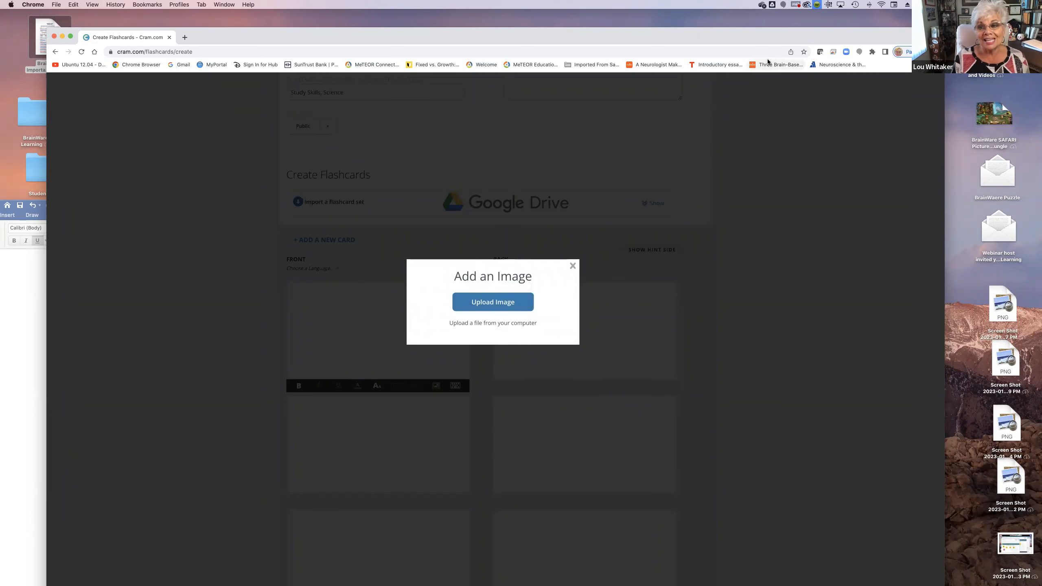
Move the browser window aside and open the Neuron Flashcards info folder from the desktop
drag(756, 33, 506, 67)
drag(598, 67, 577, 27)
double_click(745, 244)
drag(749, 41, 765, 87)
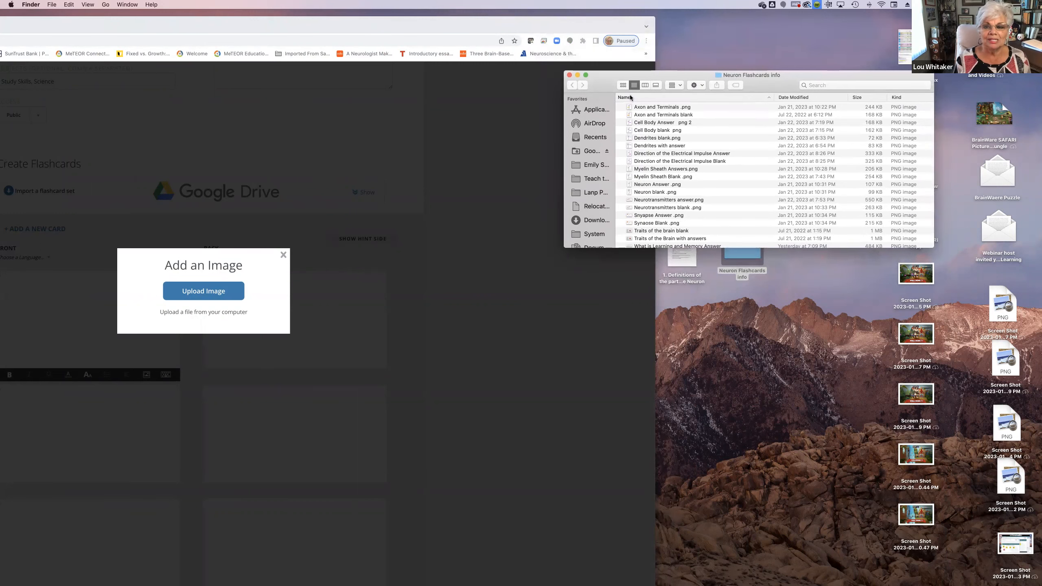
Preview the folder's neuron images one by one as a gallery, then restore the list view and move the folder window clear of the browser
click(656, 85)
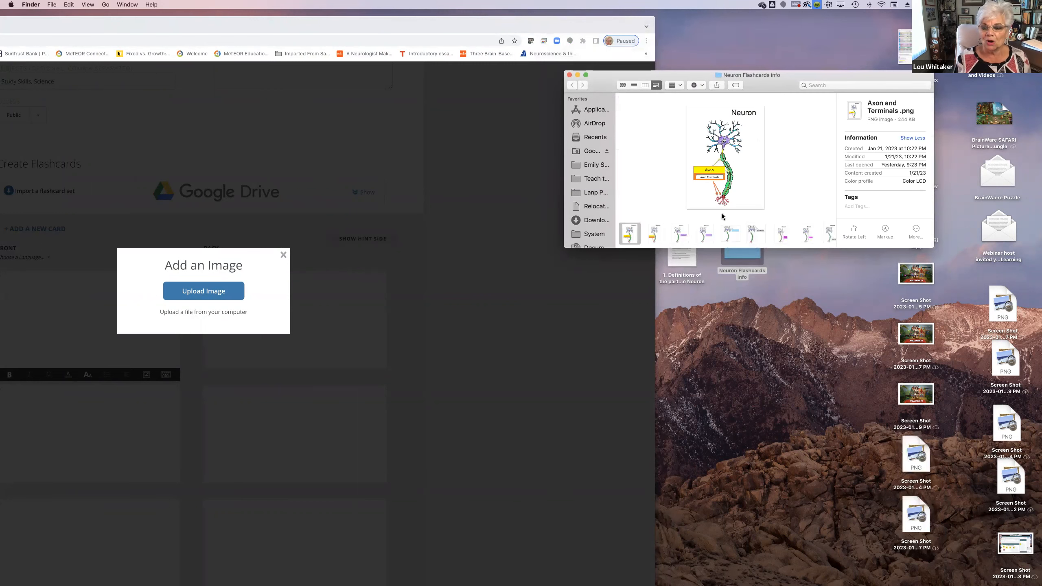
click(656, 240)
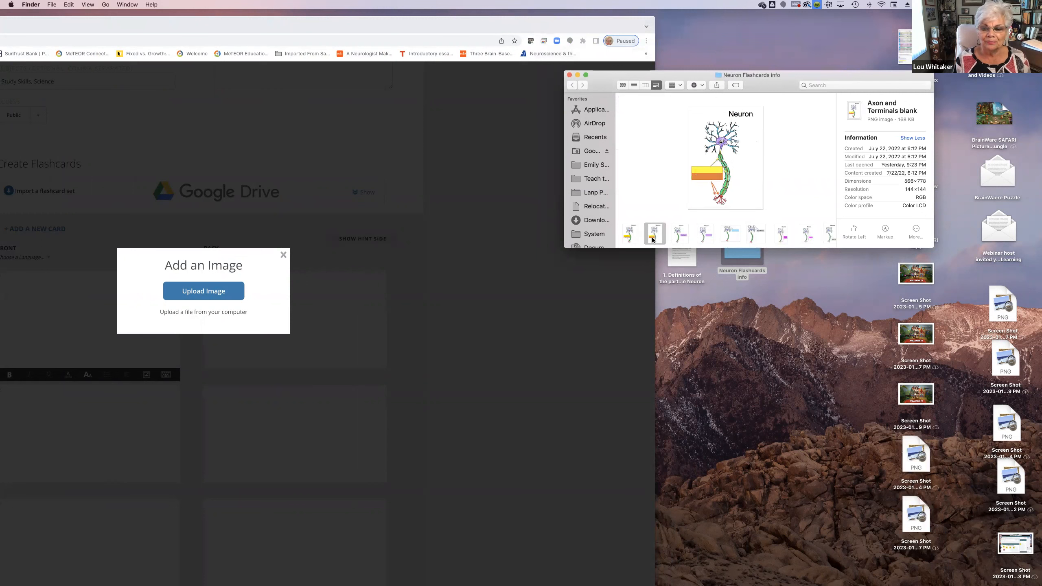
click(679, 239)
click(702, 238)
click(725, 242)
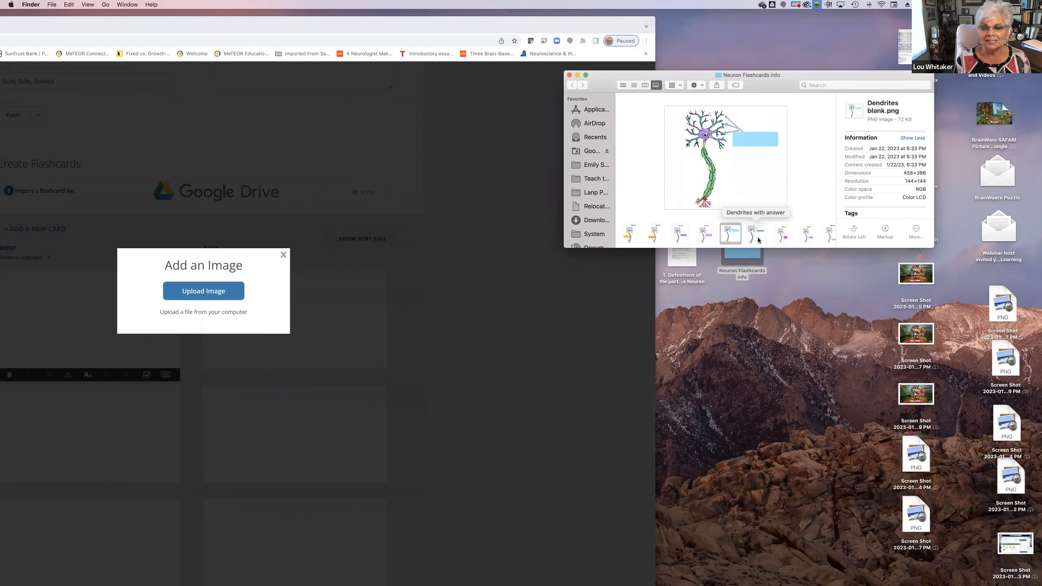
click(753, 240)
click(781, 238)
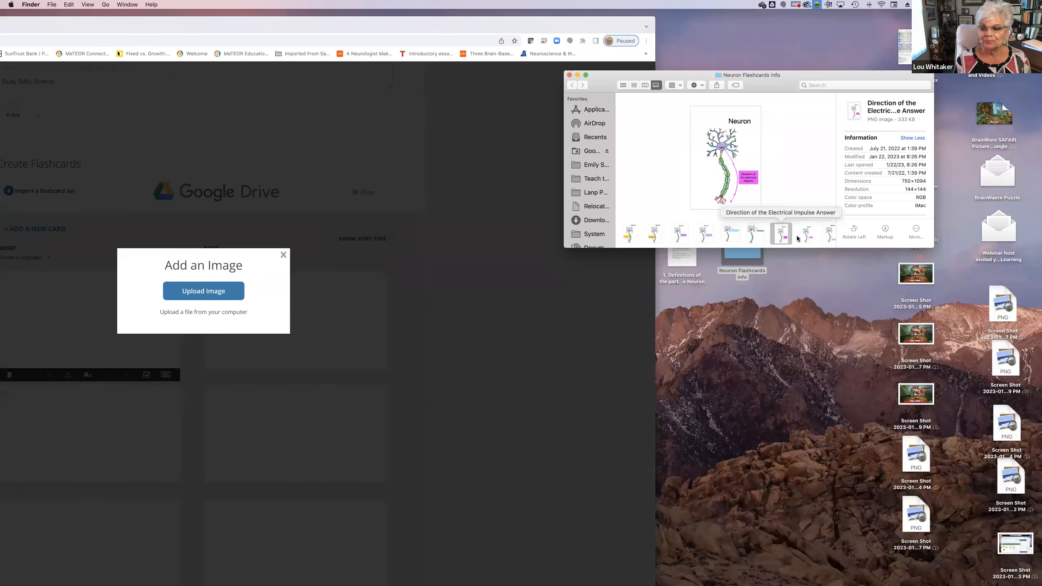
click(806, 240)
click(827, 238)
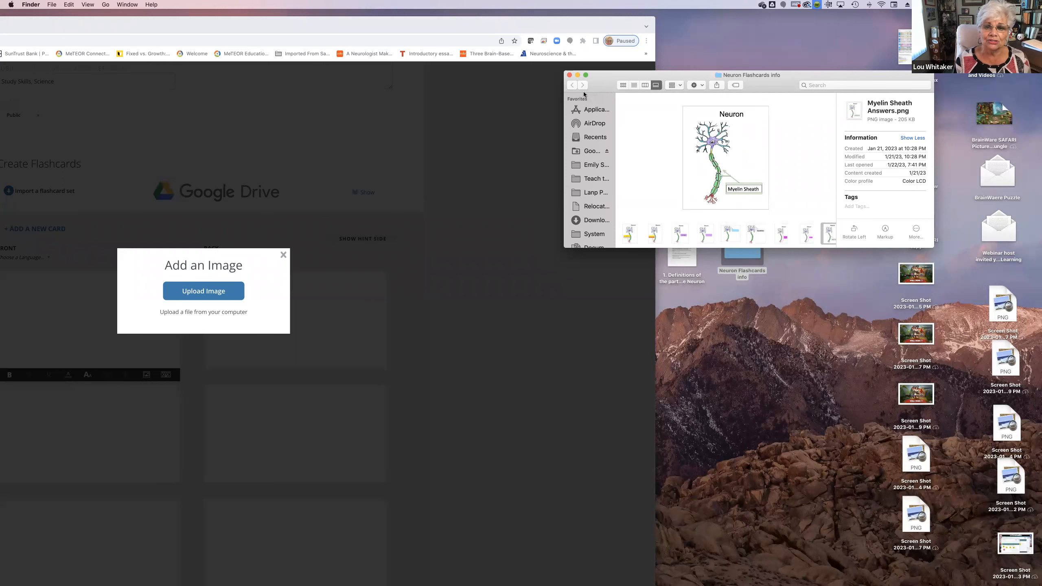
click(642, 243)
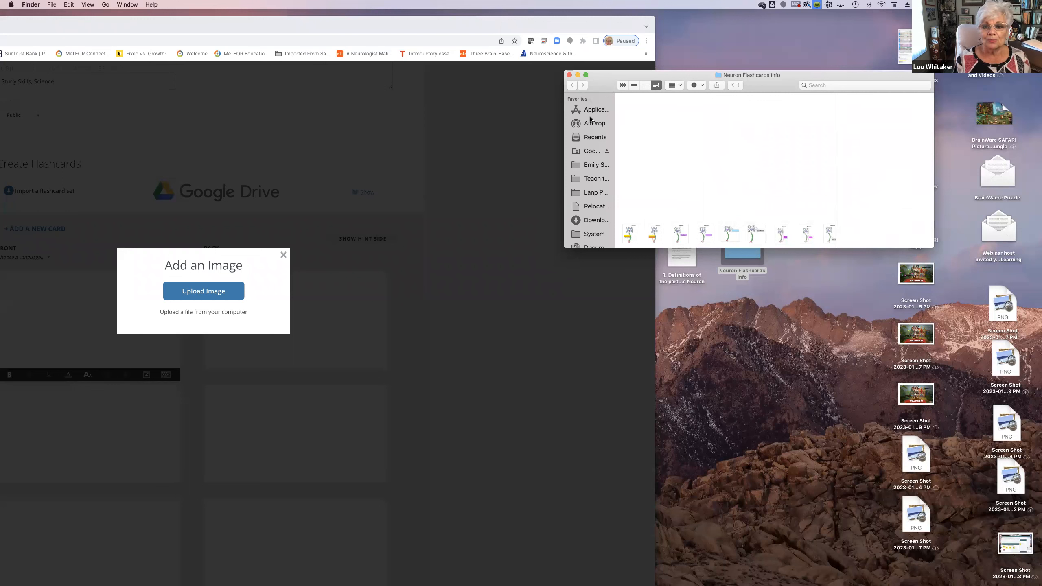
click(634, 85)
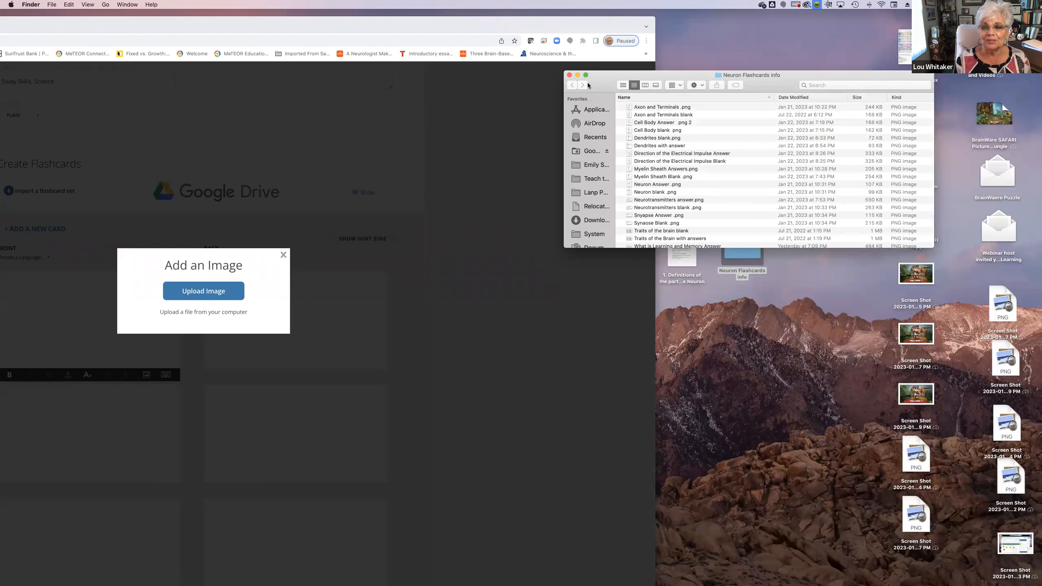
drag(705, 76, 811, 29)
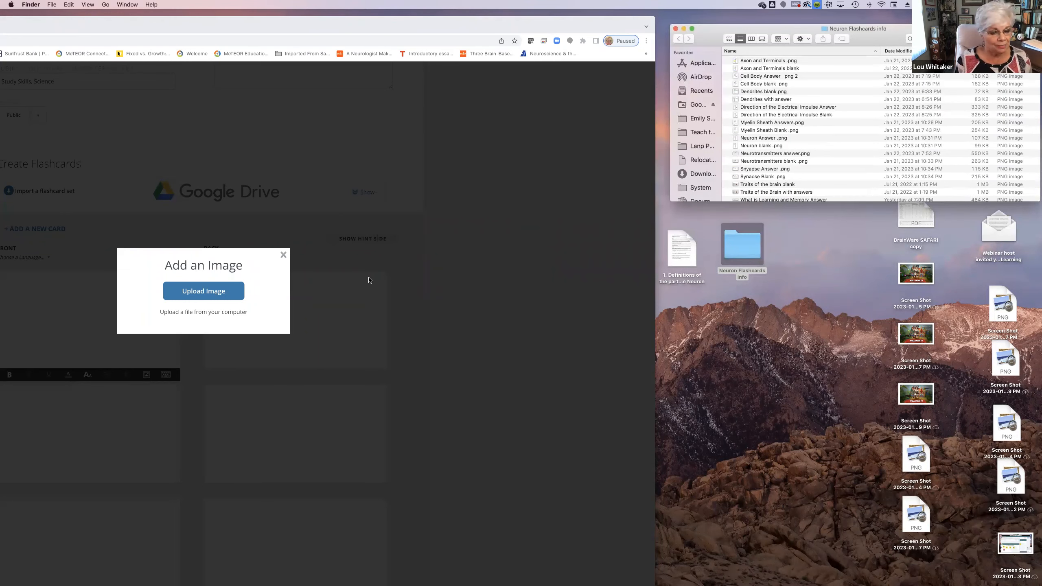
Upload Neuron blank .png from the Neuron Flashcards info folder to the front of the first flashcard
click(205, 294)
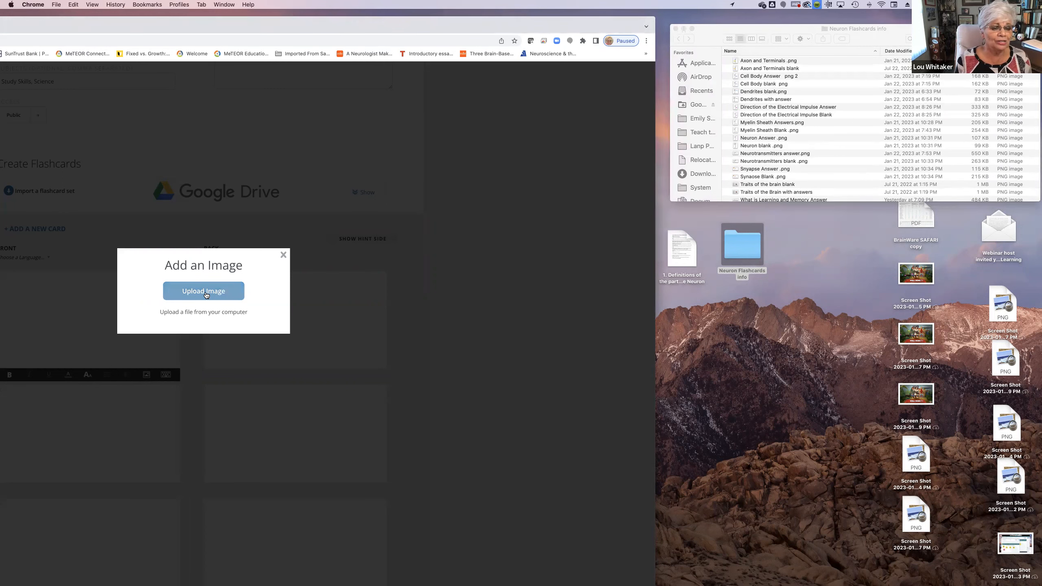
drag(367, 18, 374, 18)
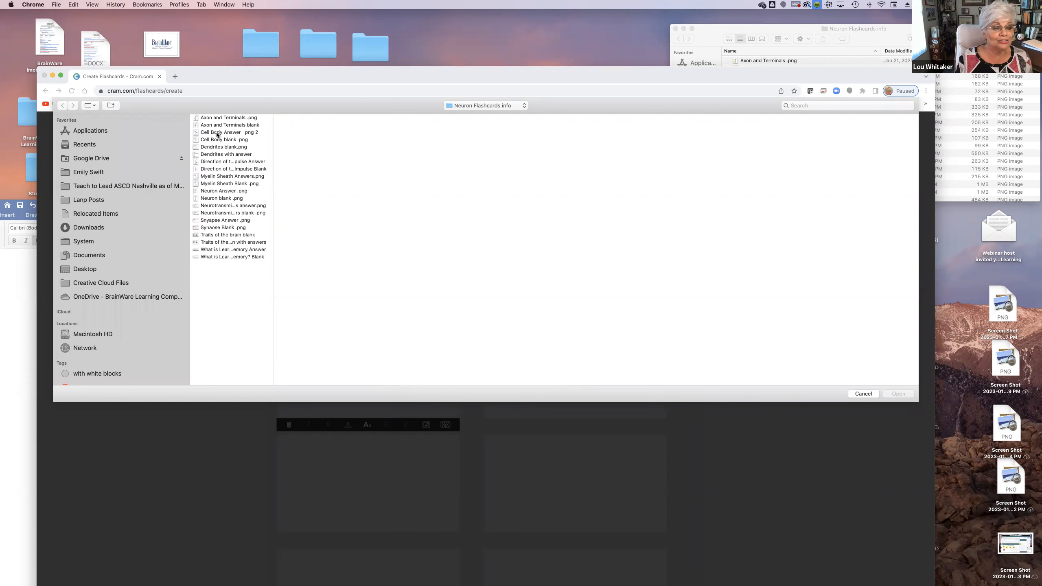
click(198, 140)
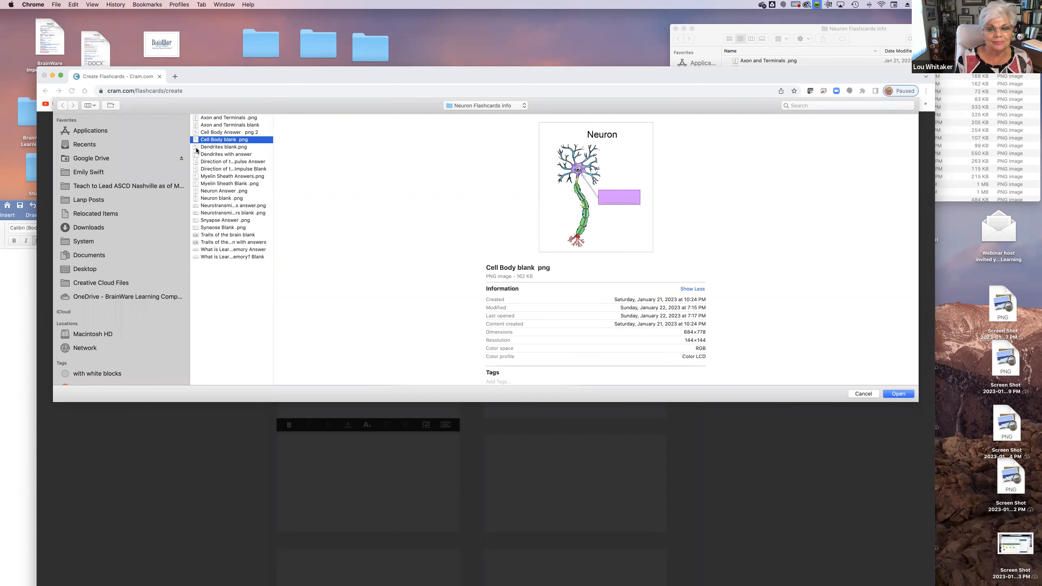
click(197, 147)
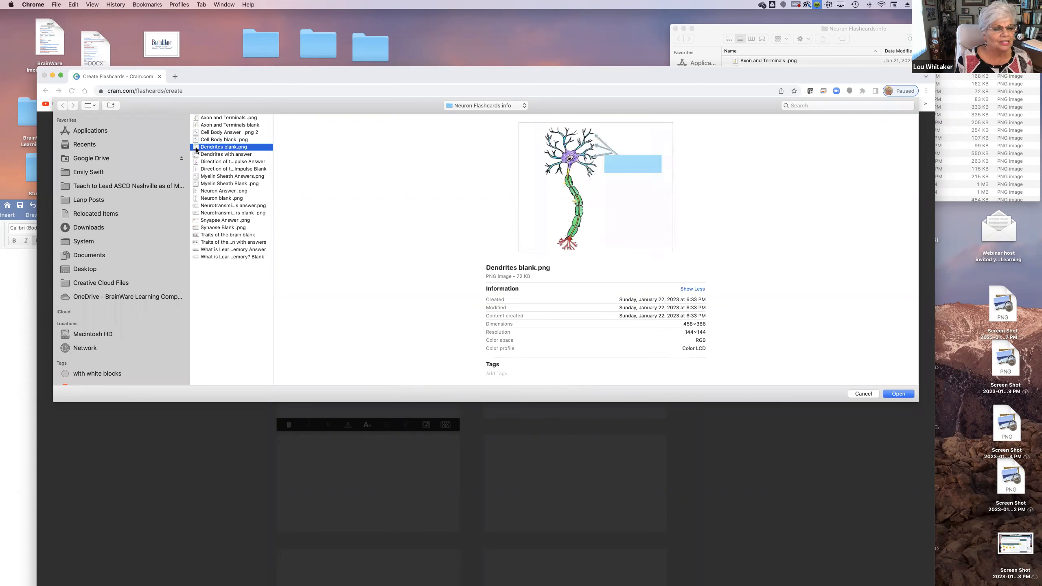
click(197, 168)
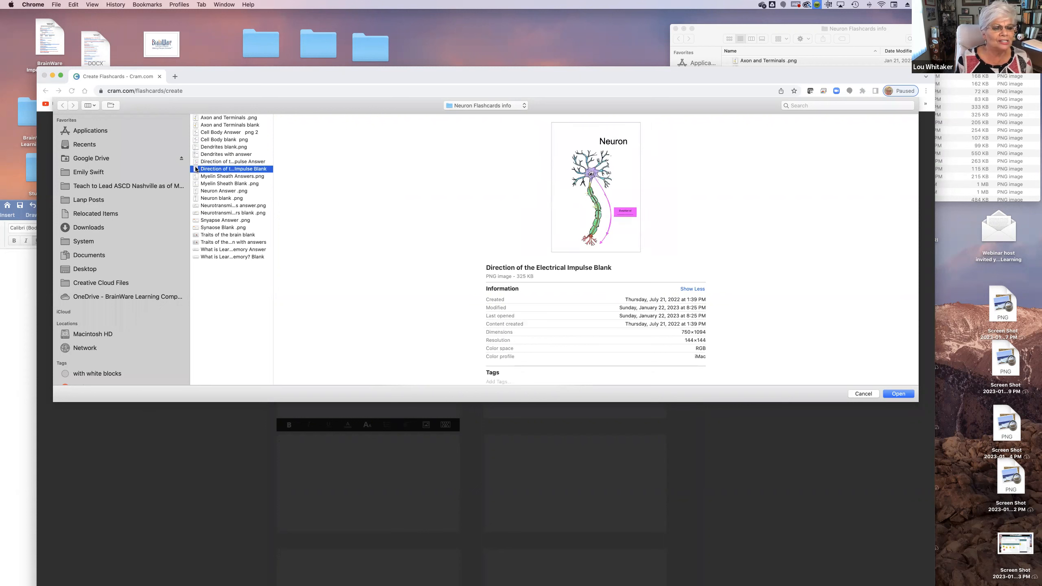
click(201, 198)
click(196, 191)
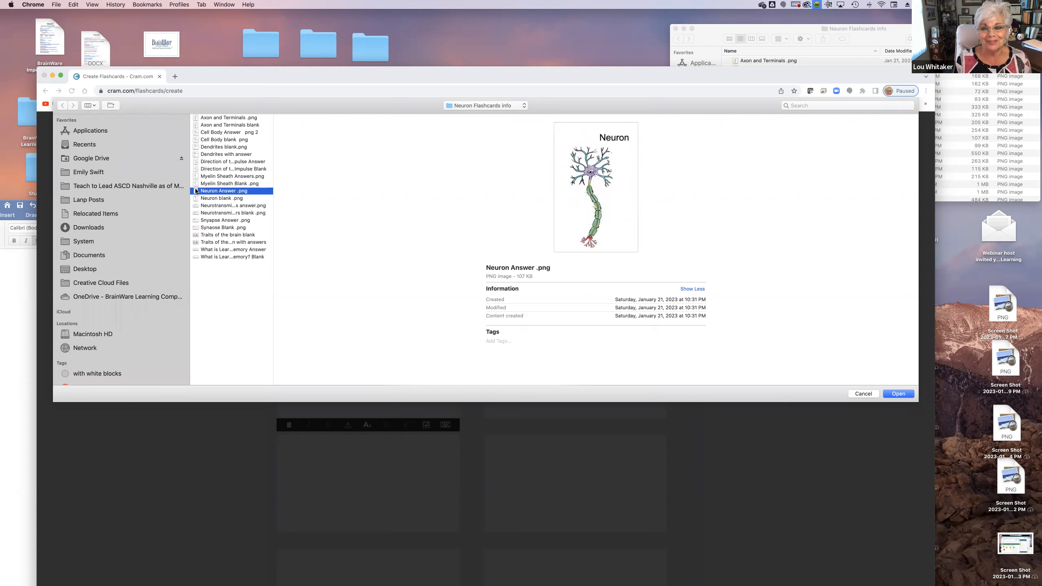
click(196, 199)
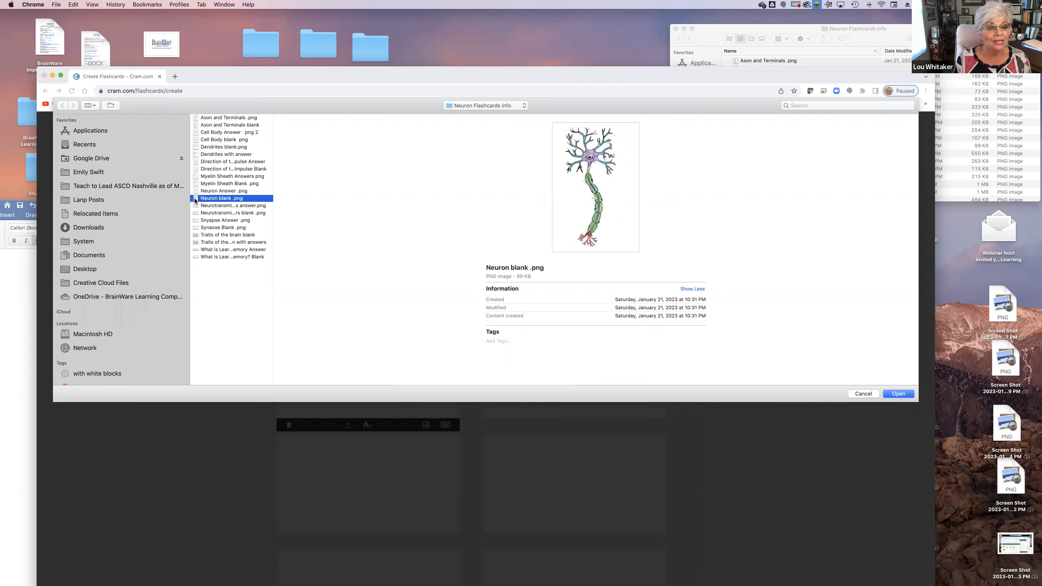
click(898, 394)
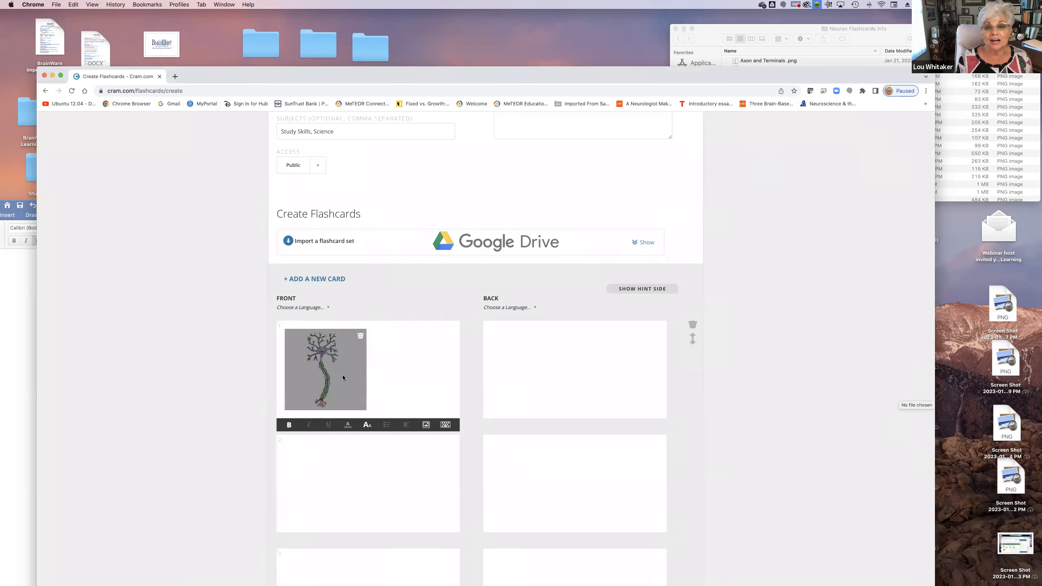
Upload Neuron Answer .png from the Neuron Flashcards info folder to the back of the first flashcard
click(583, 368)
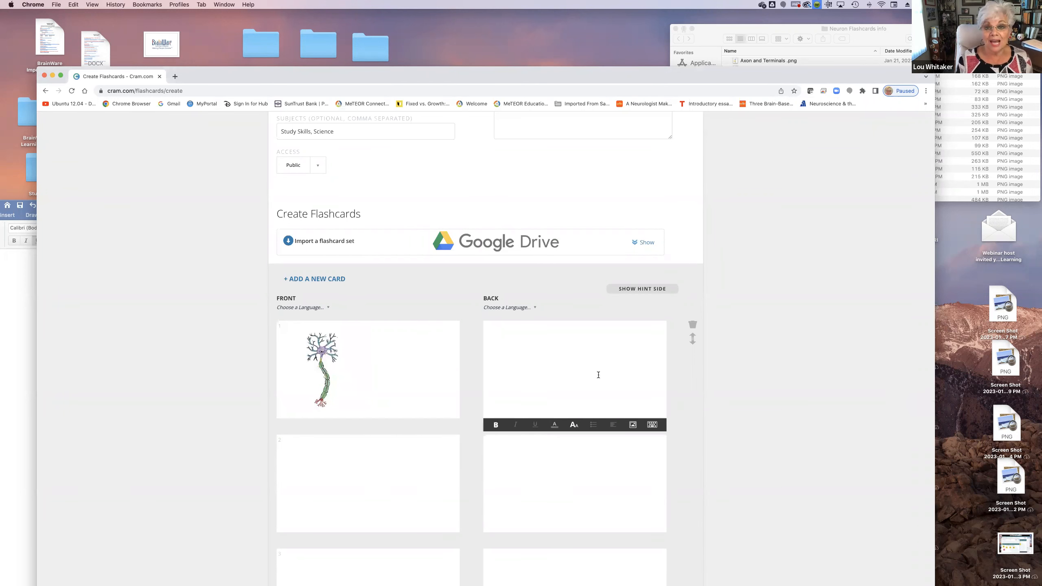
click(632, 425)
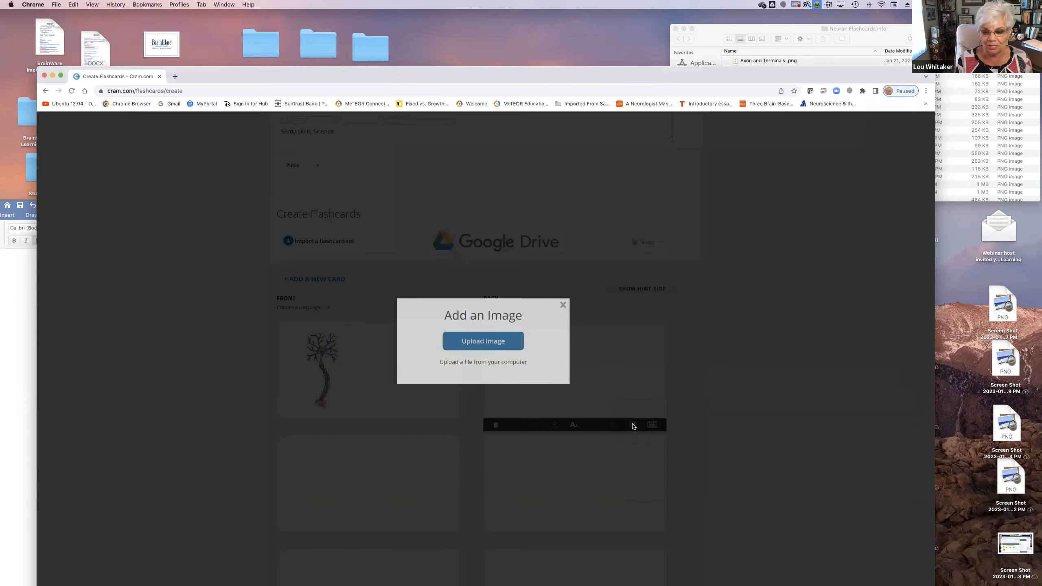
click(486, 341)
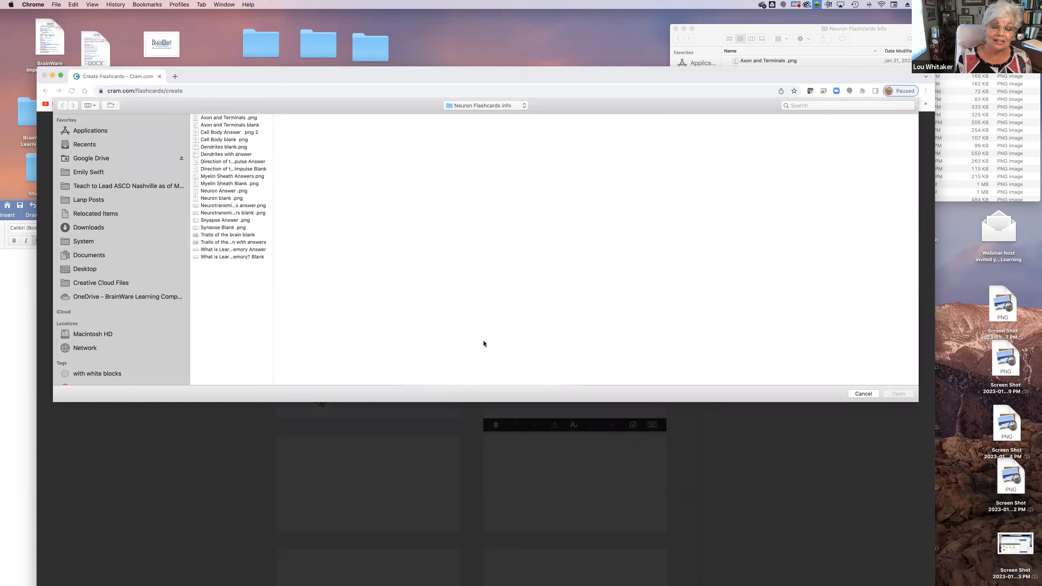
click(231, 191)
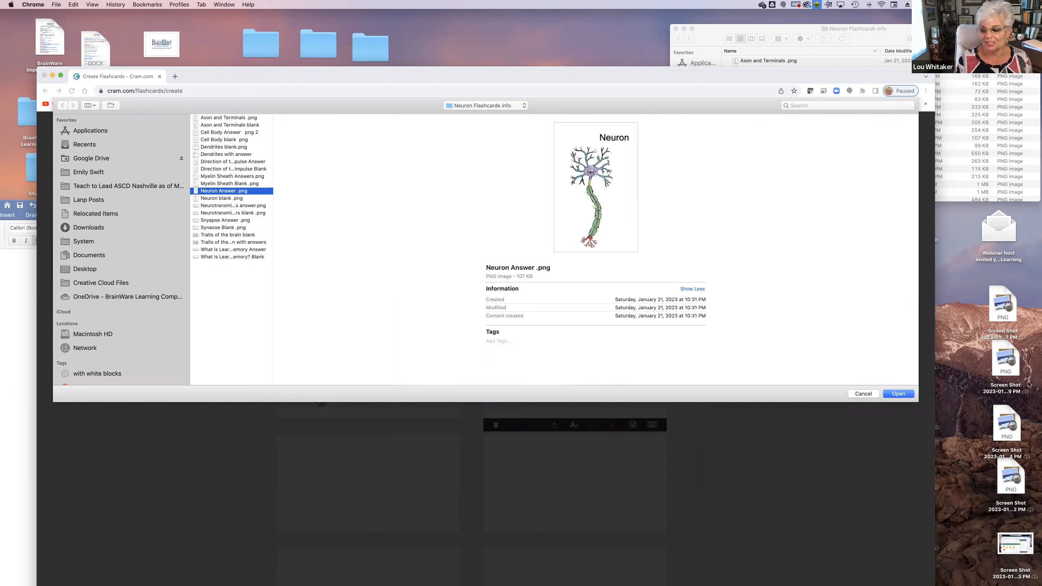
click(902, 394)
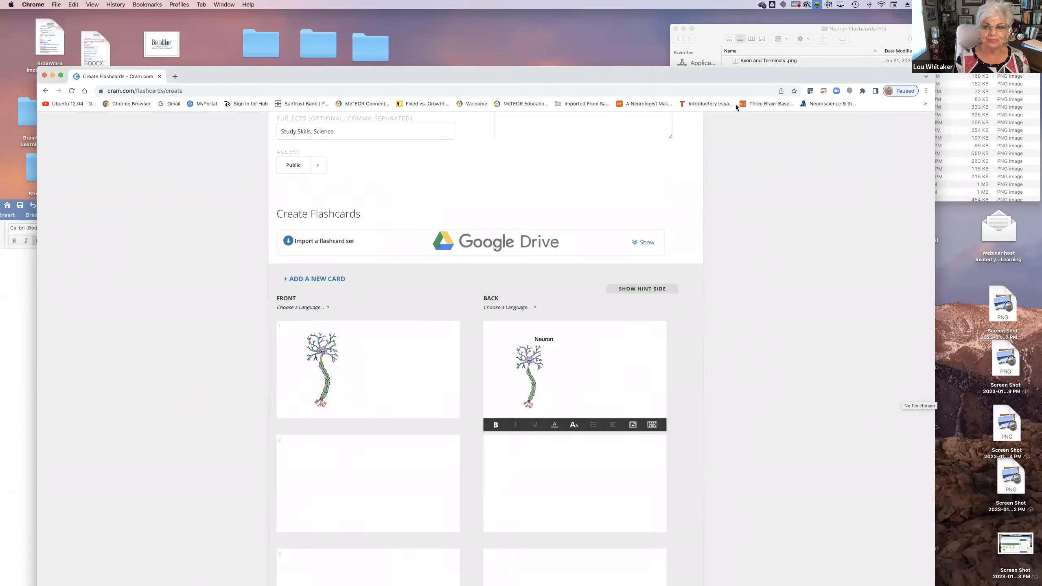
Open the Definitions of the parts of the Neuron document from the desktop and arrange its window beside the flashcards page
drag(737, 72, 450, 55)
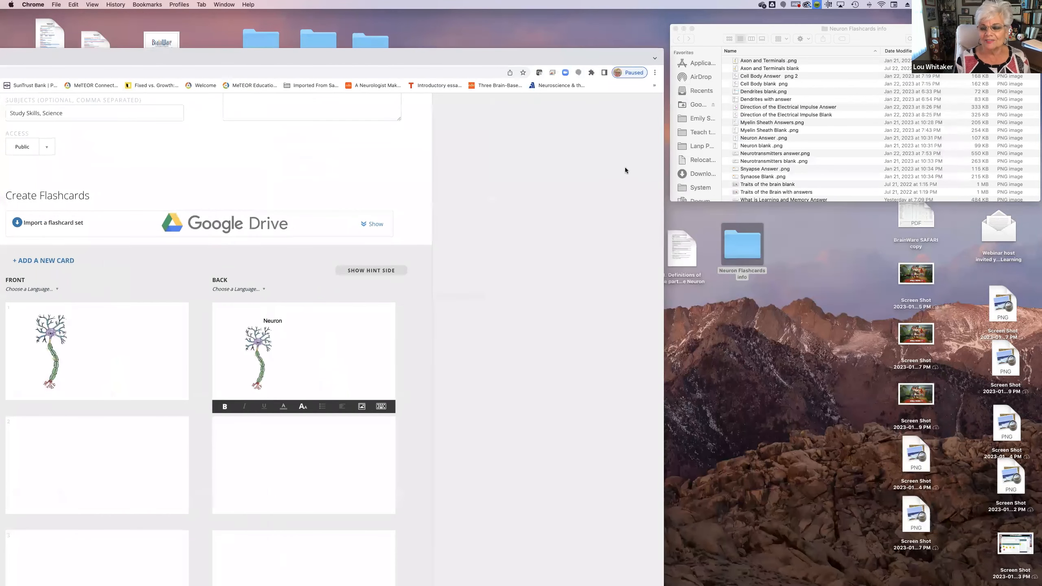
double_click(690, 243)
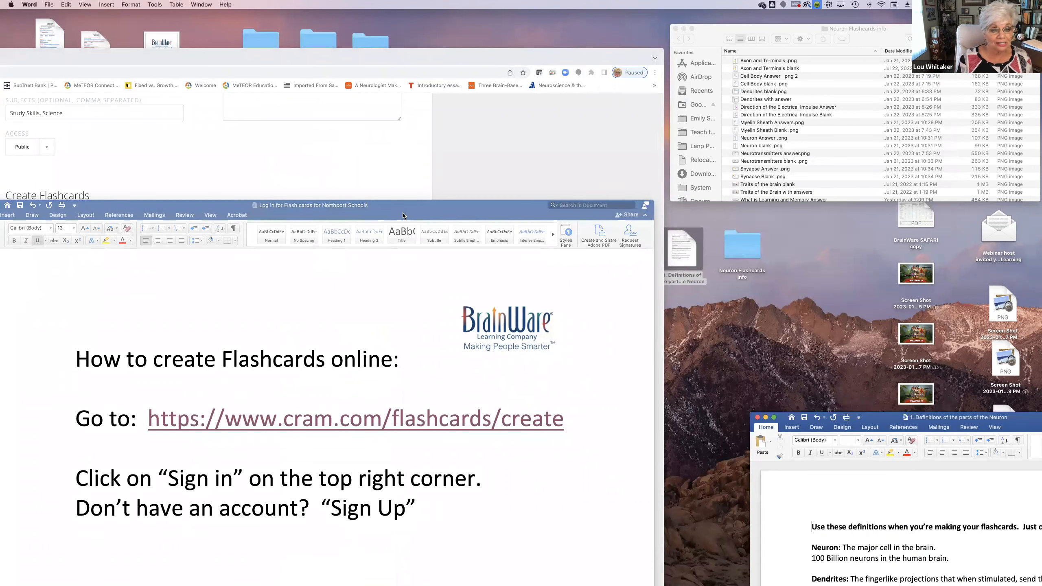
drag(403, 215, 198, 580)
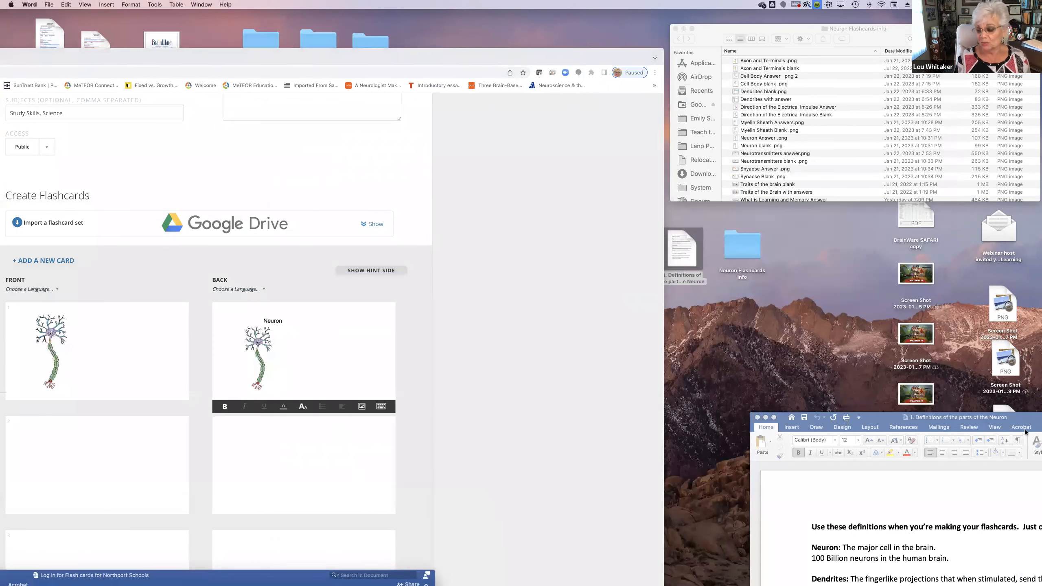
drag(881, 418, 740, 155)
drag(708, 35, 659, 4)
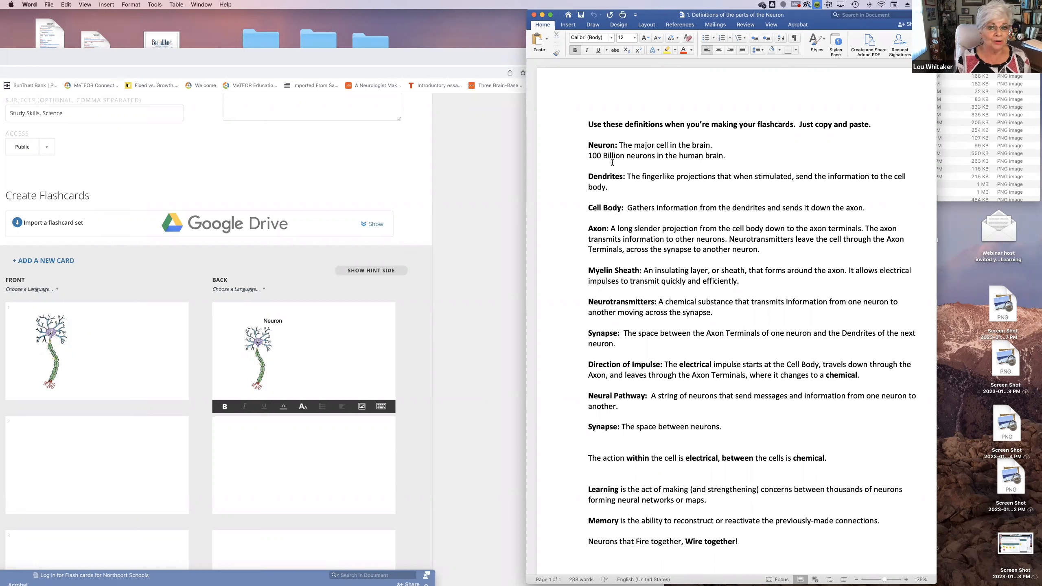
Copy the two-line Neuron definition from the Word document and paste it beside the image on the back of the first flashcard
click(320, 344)
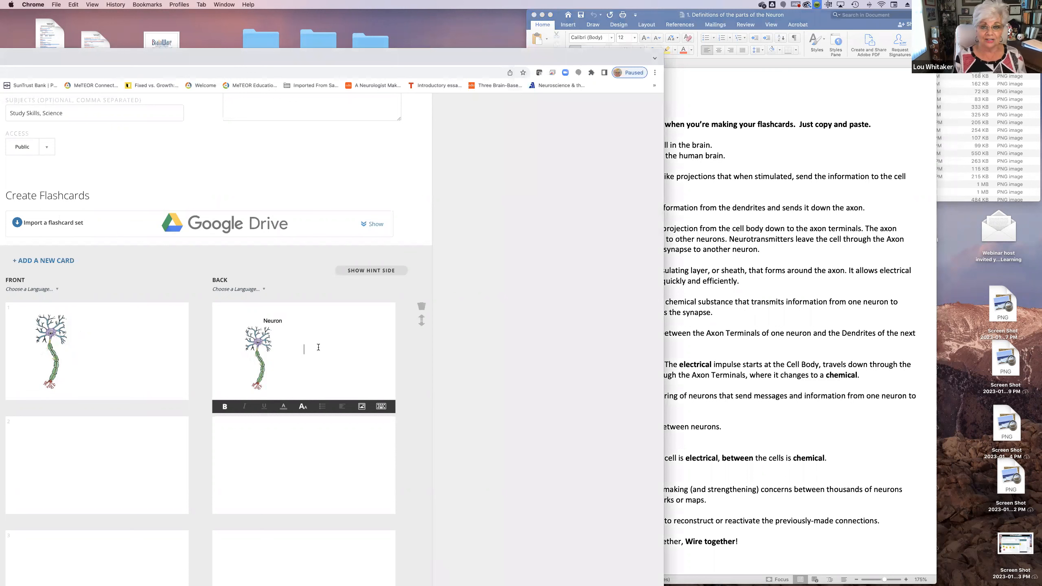
click(740, 142)
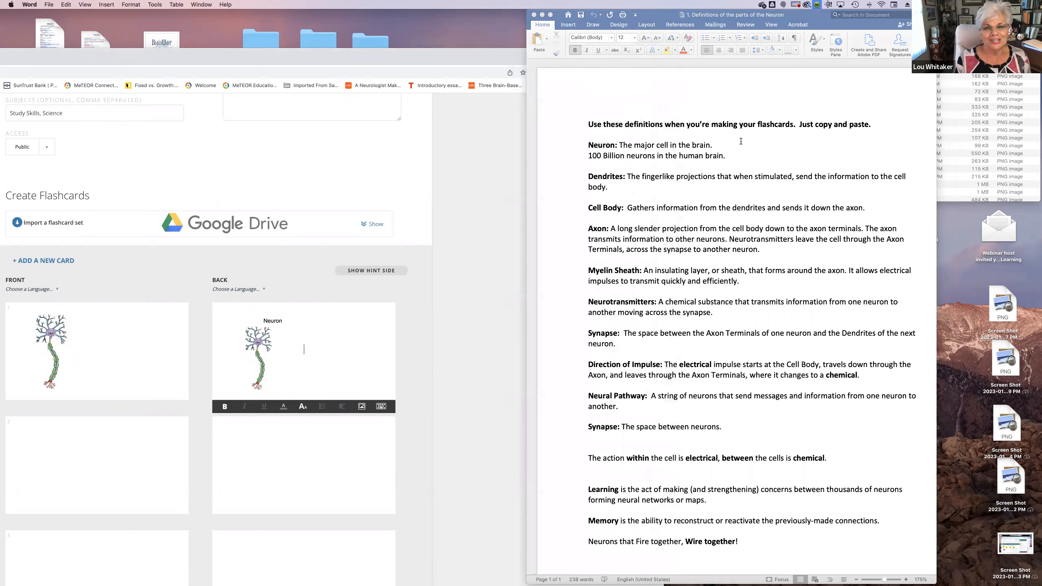
drag(732, 157, 587, 144)
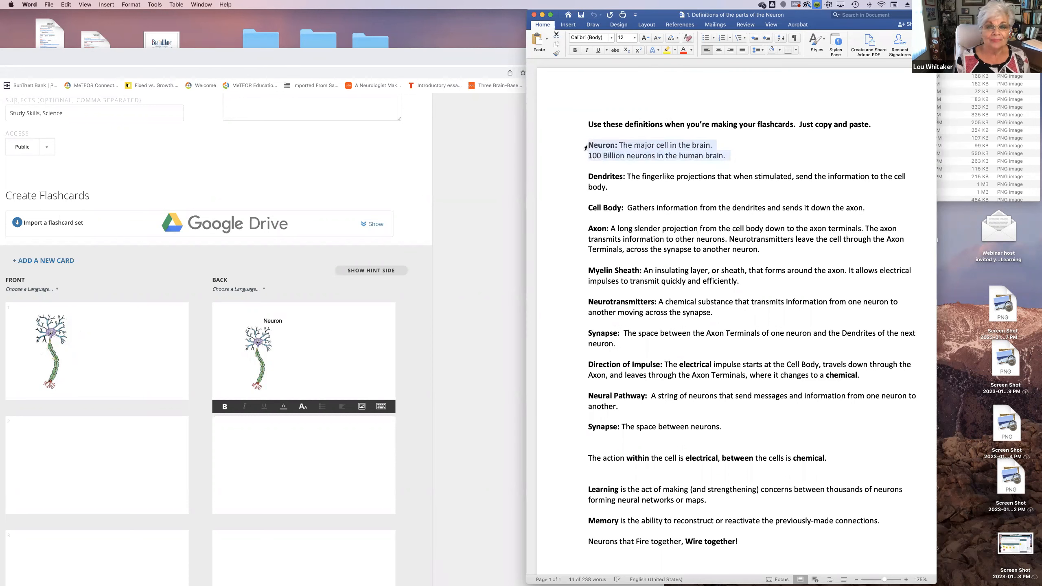
click(70, 6)
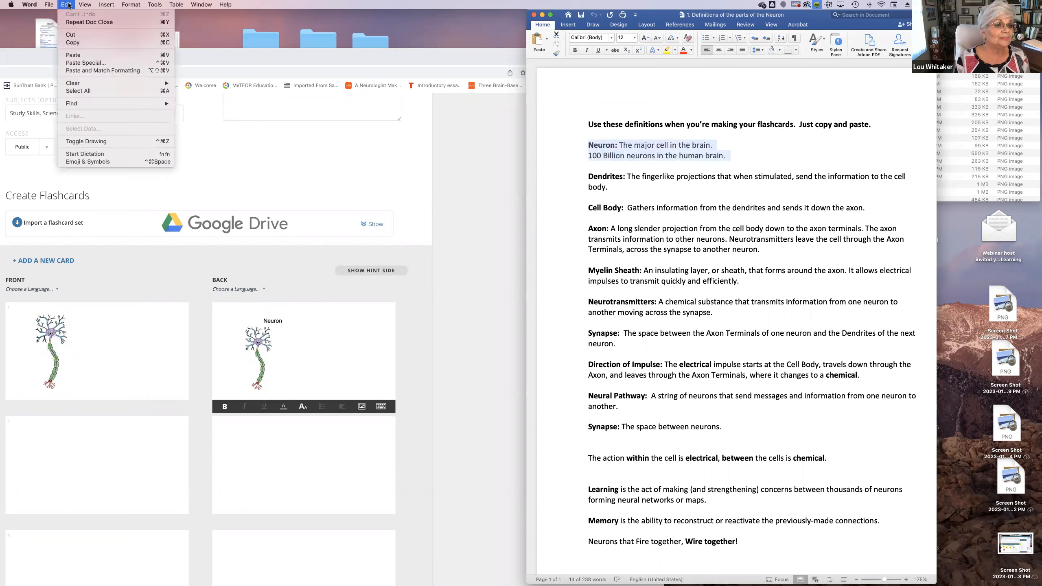
click(78, 43)
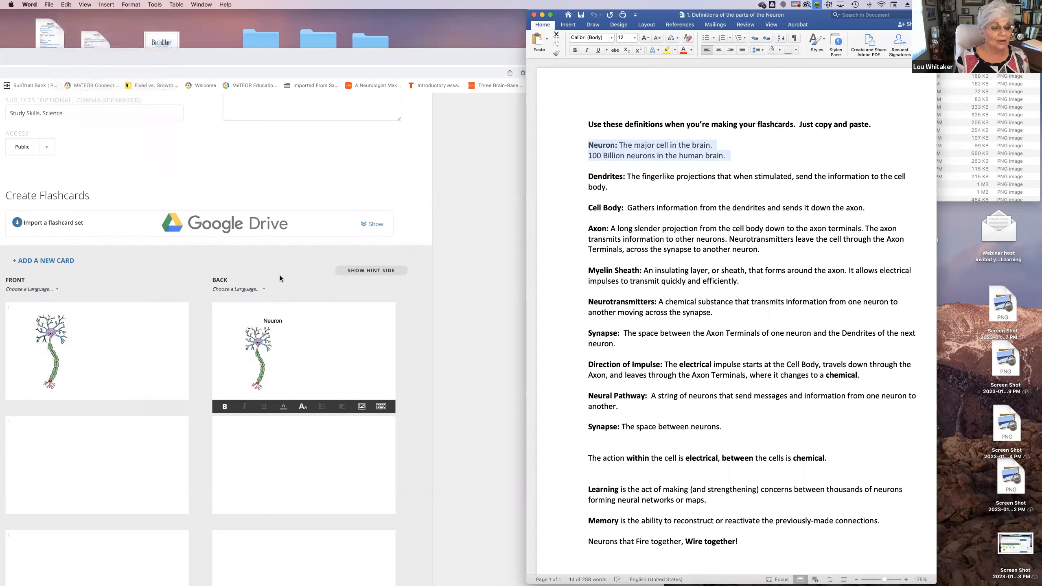
click(319, 351)
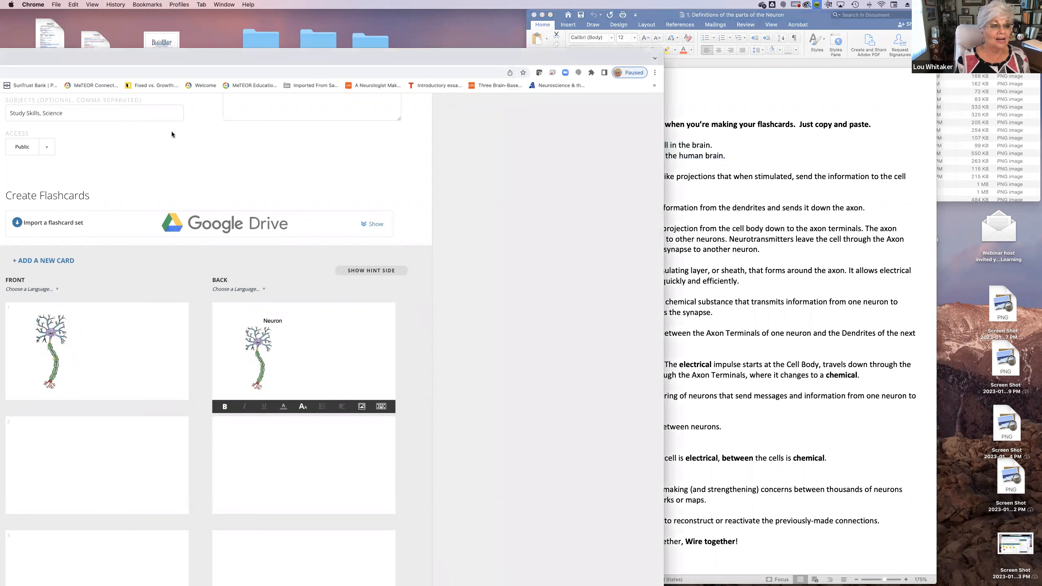
click(73, 4)
click(83, 53)
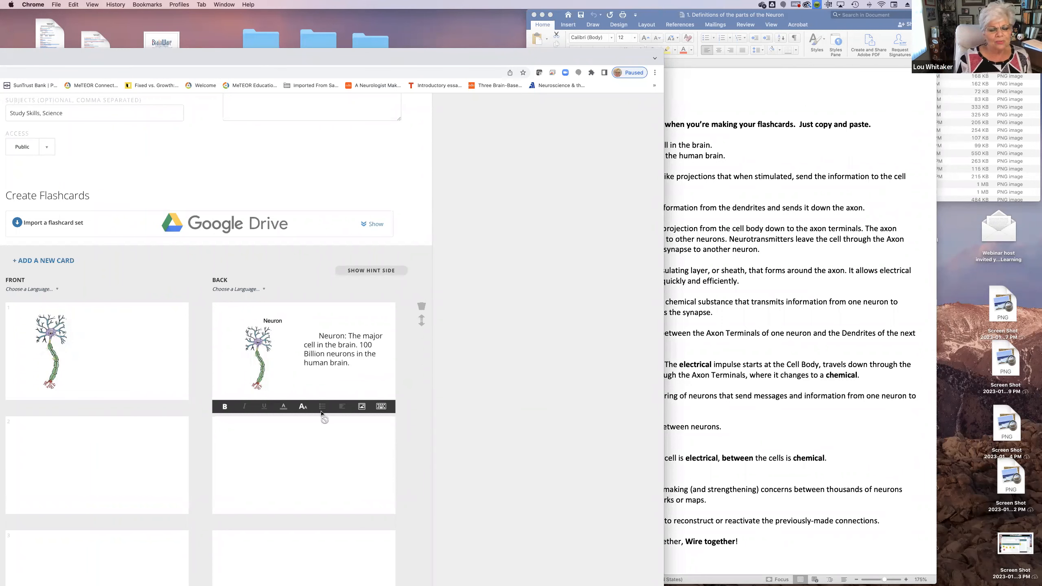
Try text sizes XS and L on the pasted Neuron definition, and settle on size M
drag(360, 364, 307, 336)
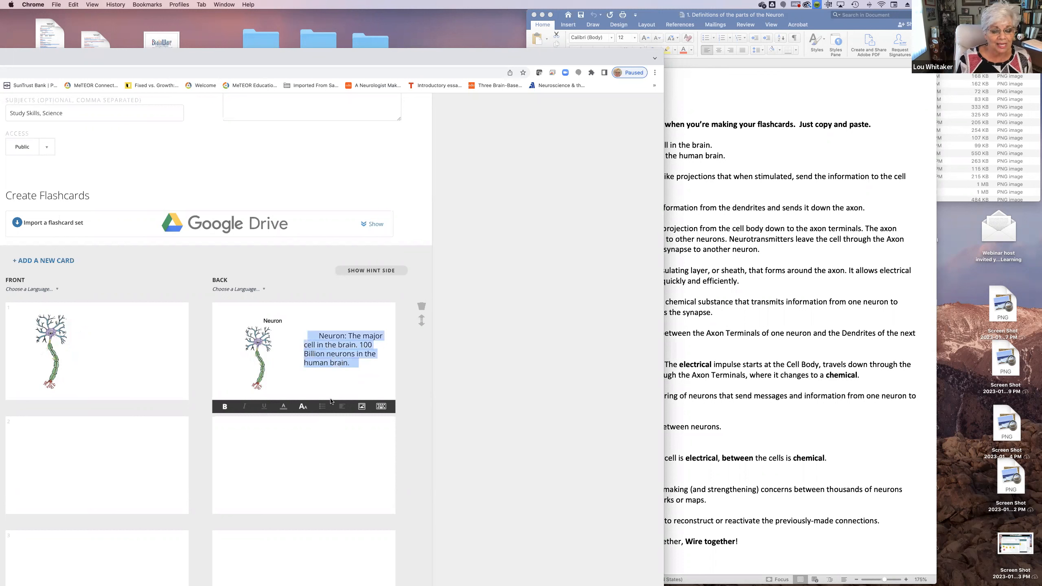
click(303, 411)
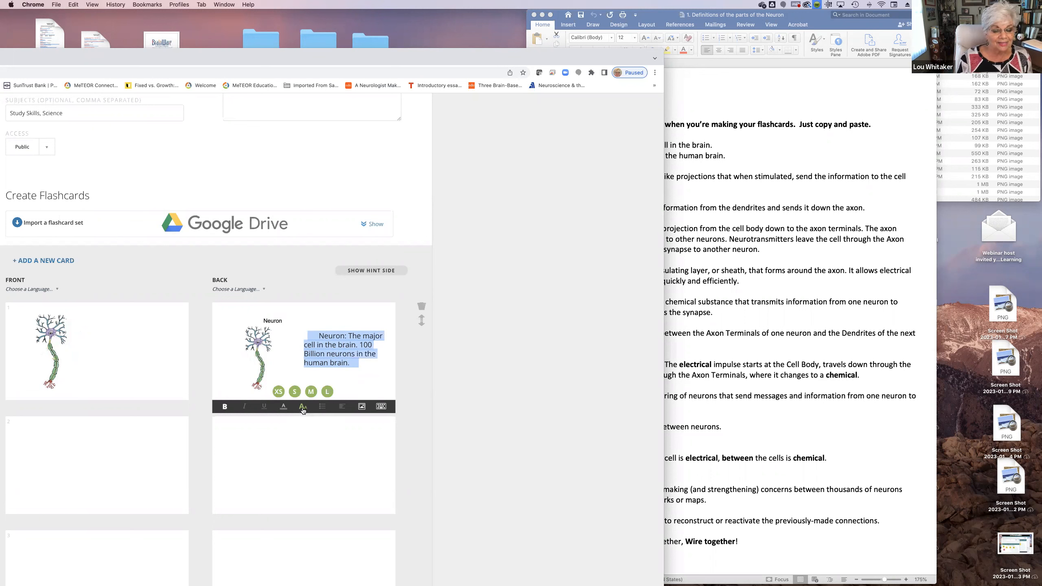
click(279, 393)
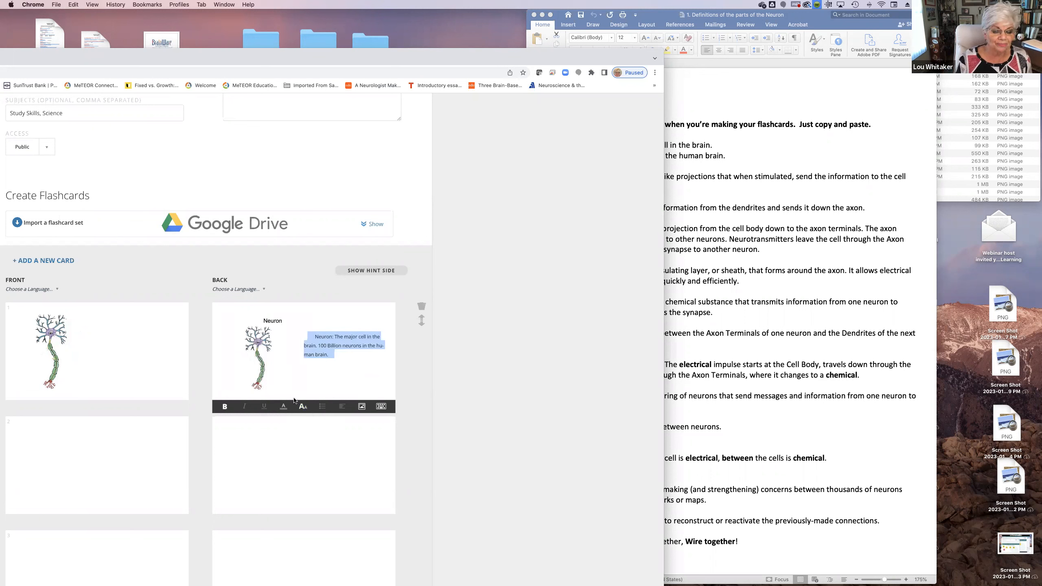
click(303, 407)
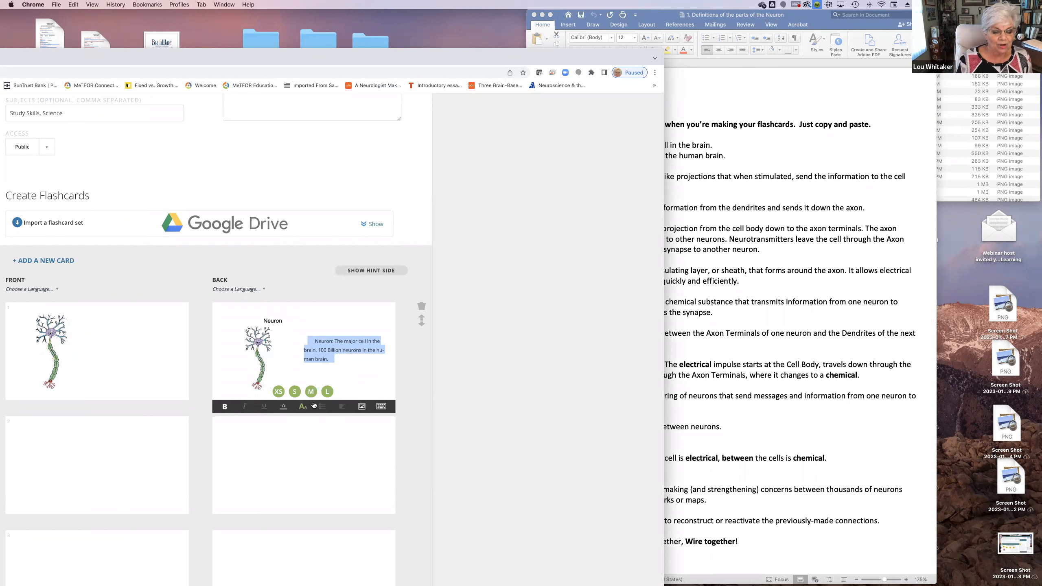
click(327, 392)
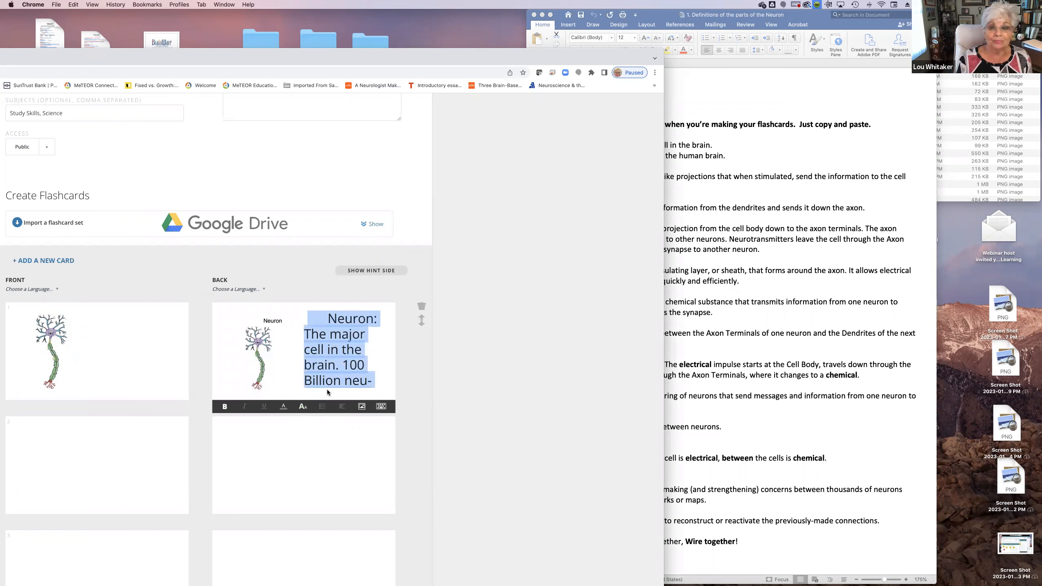
click(304, 407)
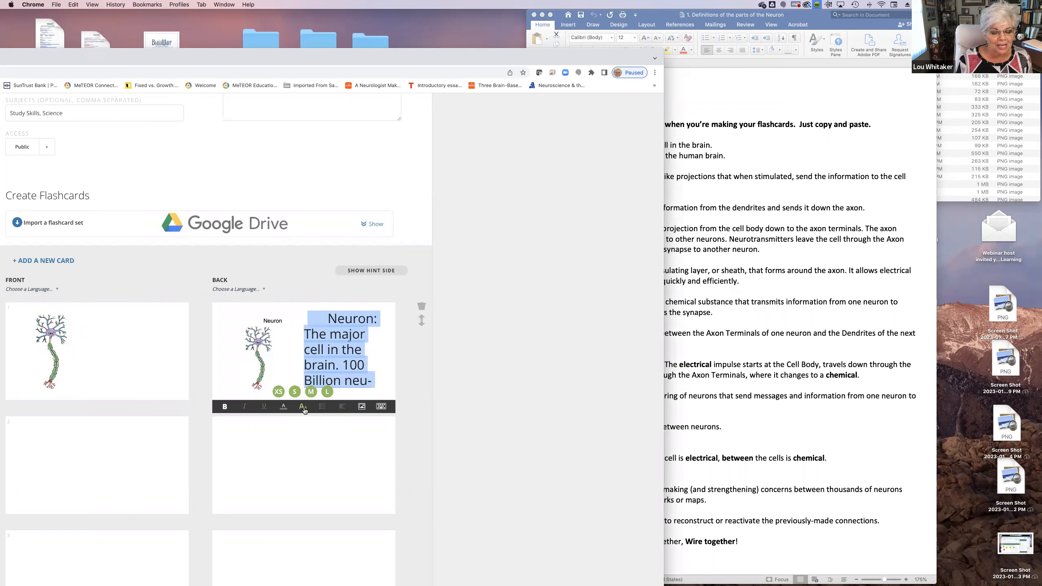
click(311, 398)
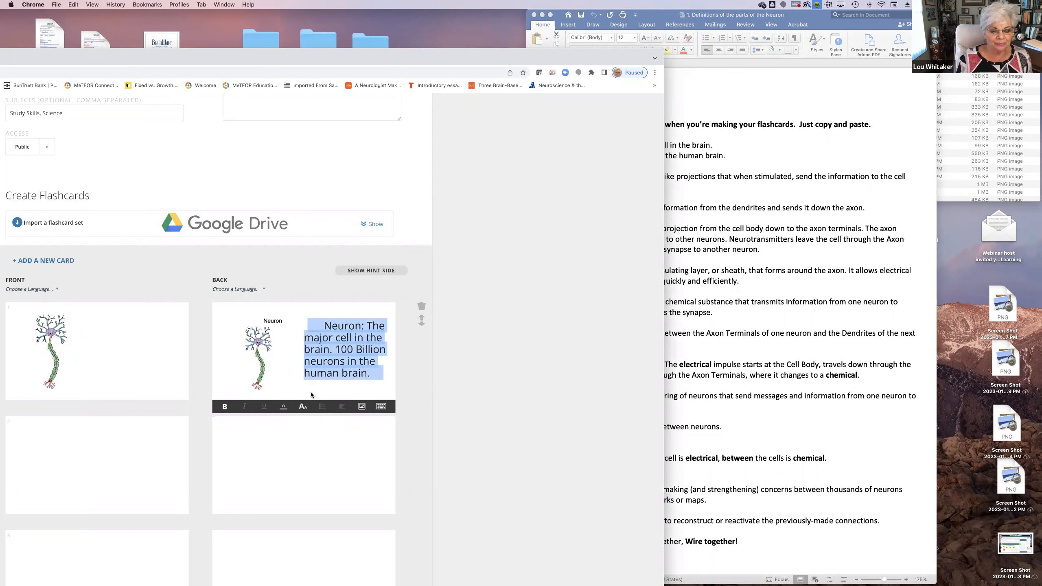
click(355, 391)
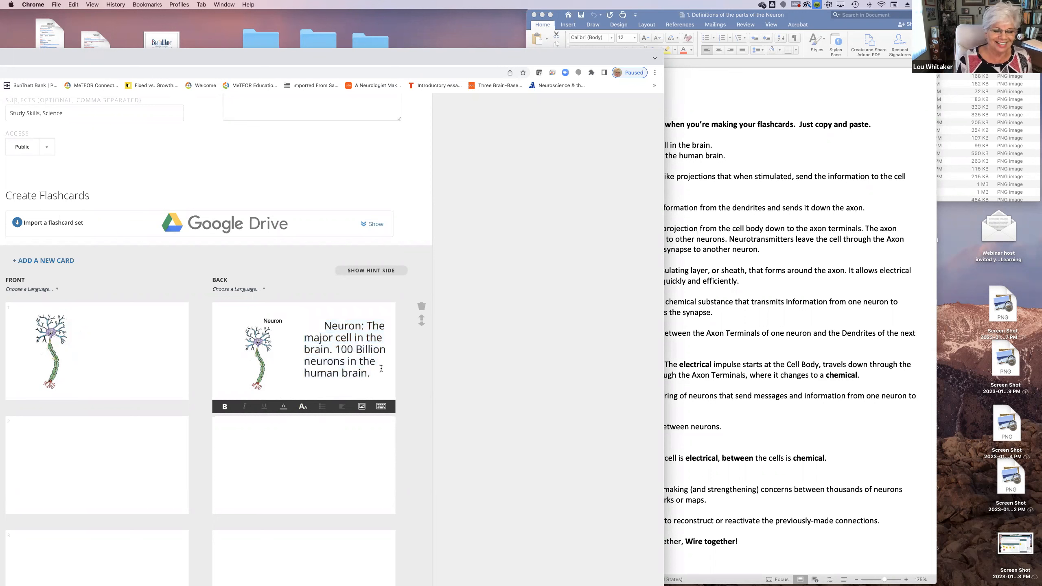
Delete the blank spaces in front of the Neuron definition on the first flashcard's back
click(324, 325)
key(BackSpace)
key(BackSpace)
key(BackSpace)
key(BackSpace)
key(BackSpace)
key(BackSpace)
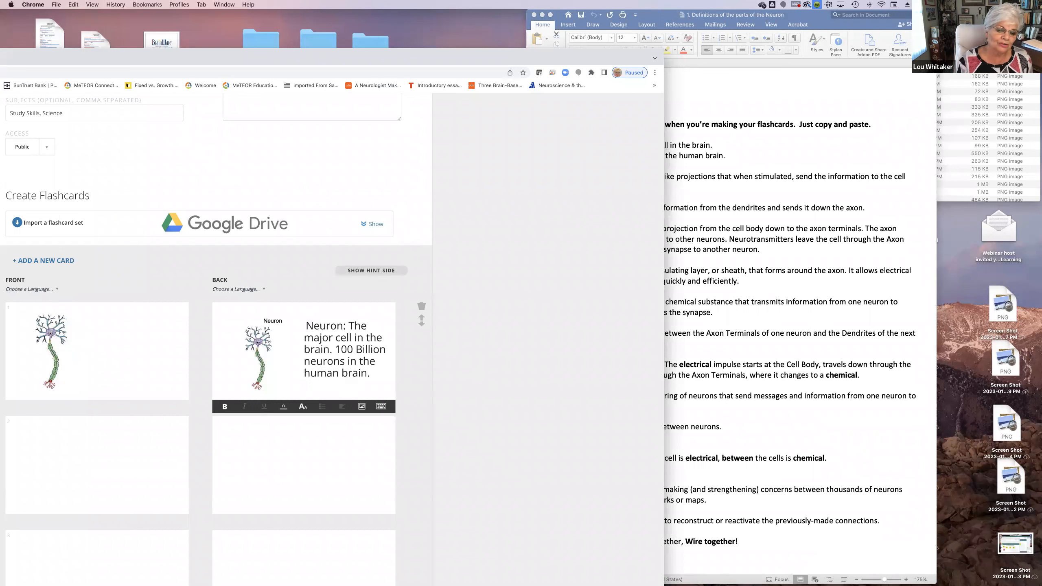
key(BackSpace)
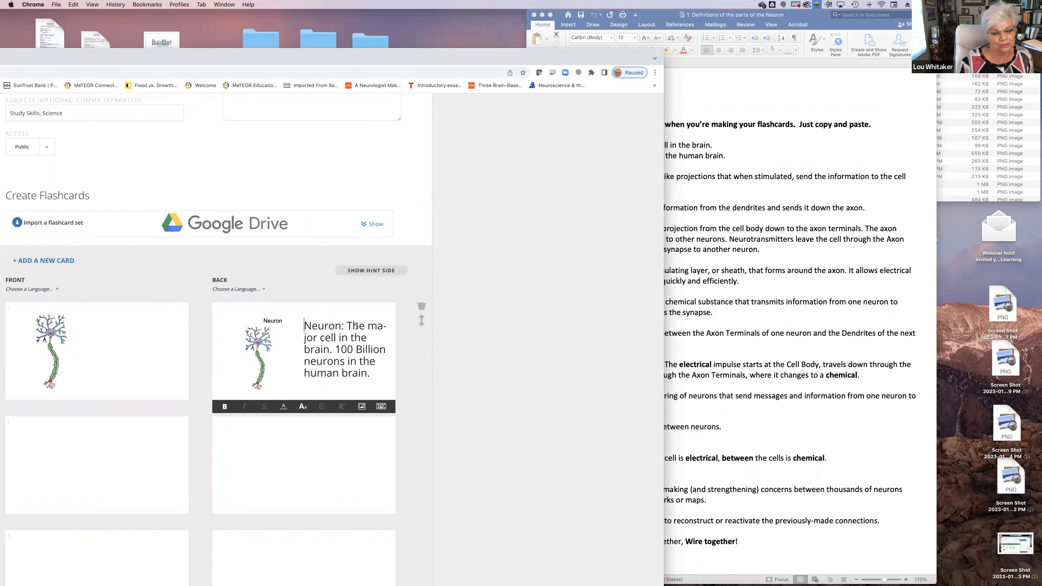
Make the word "Neuron:" bold in the definition on the first flashcard's back
drag(344, 327, 305, 327)
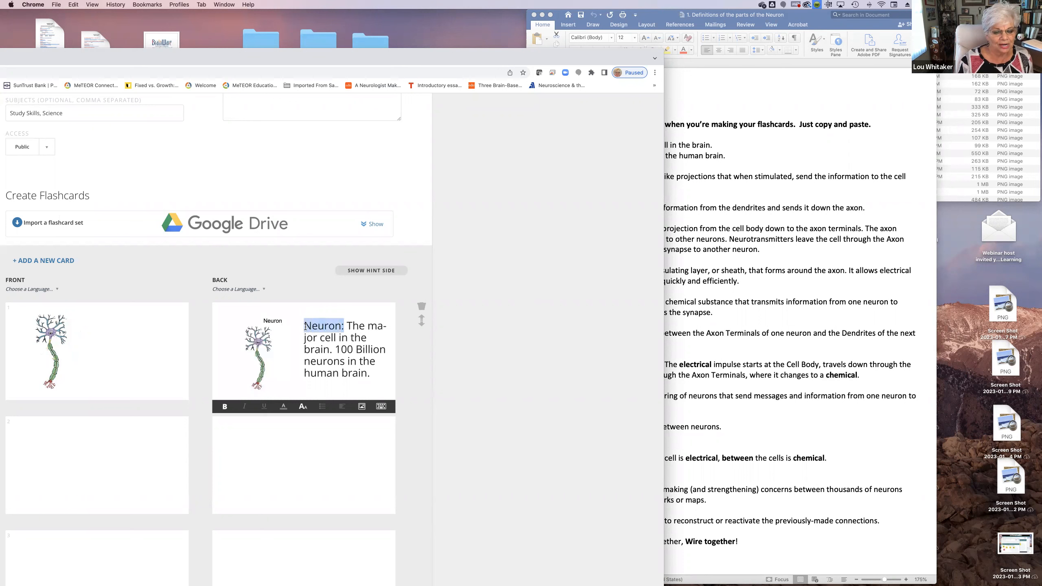
click(224, 406)
click(346, 439)
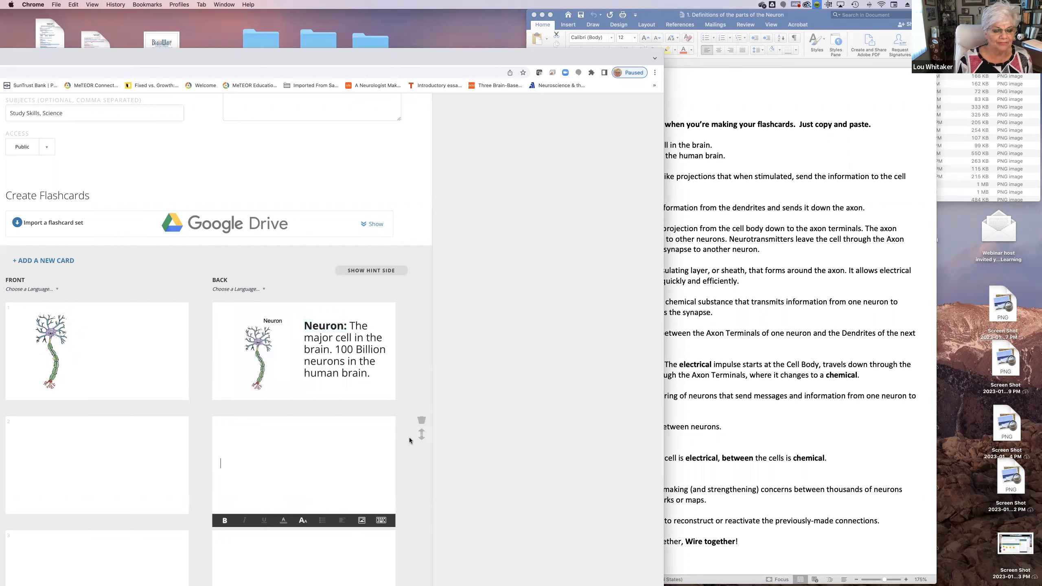
Bring the flashcards page back into view and upload Dendrites blank.png to the front of the second flashcard
drag(376, 57, 520, 36)
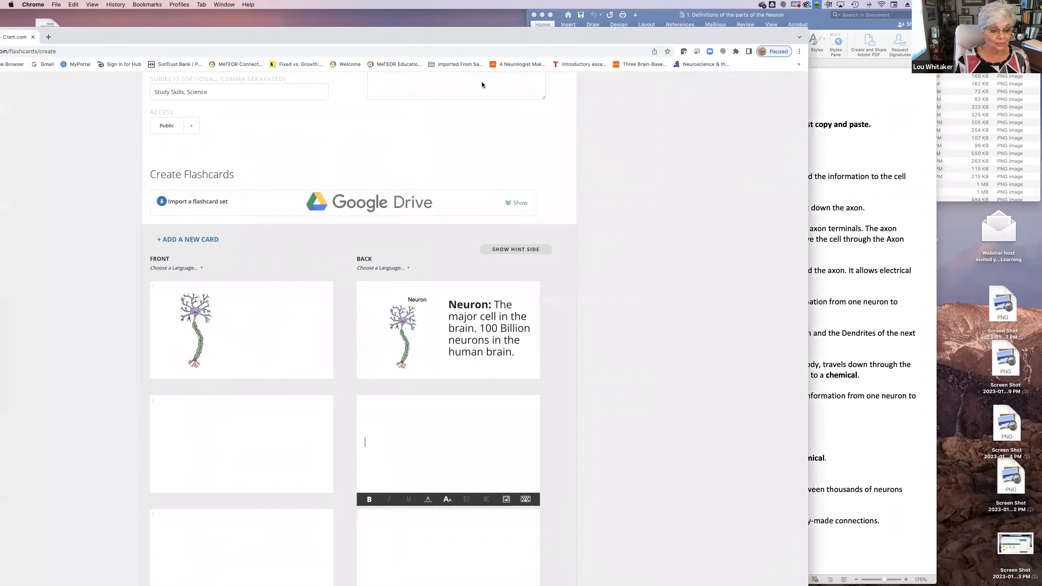
click(244, 449)
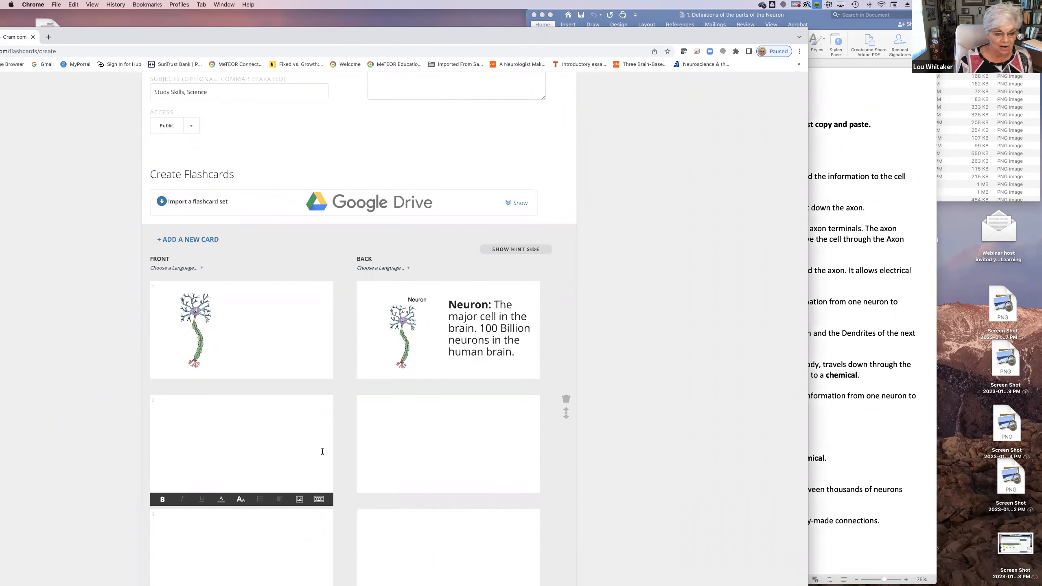
click(299, 499)
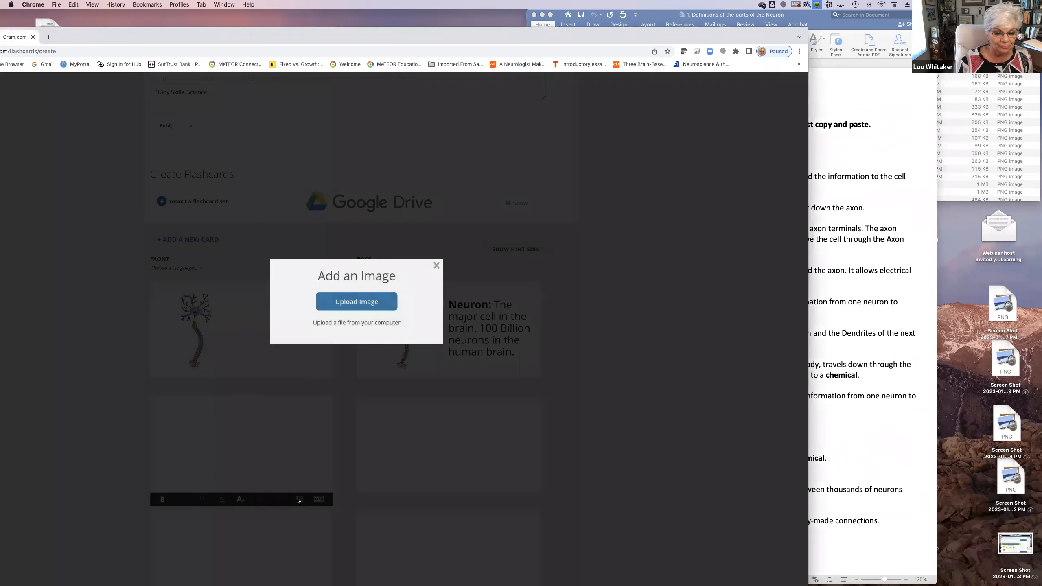
click(373, 300)
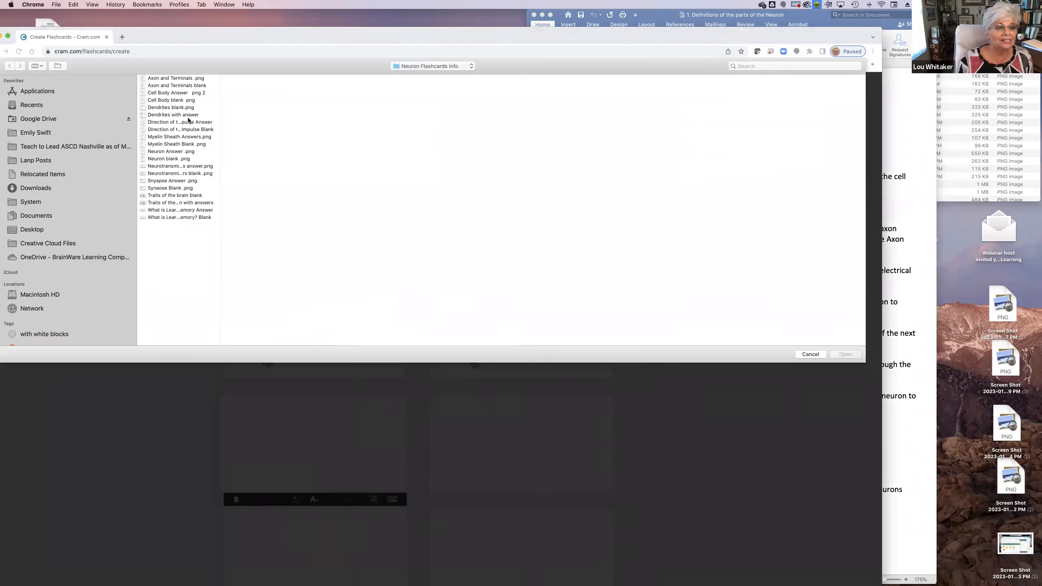
click(155, 109)
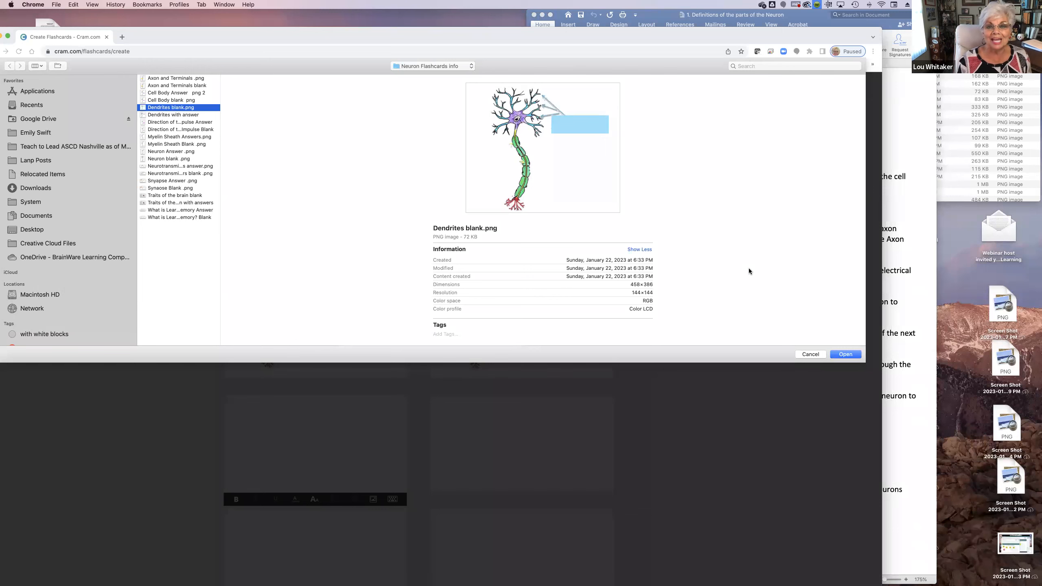
click(848, 353)
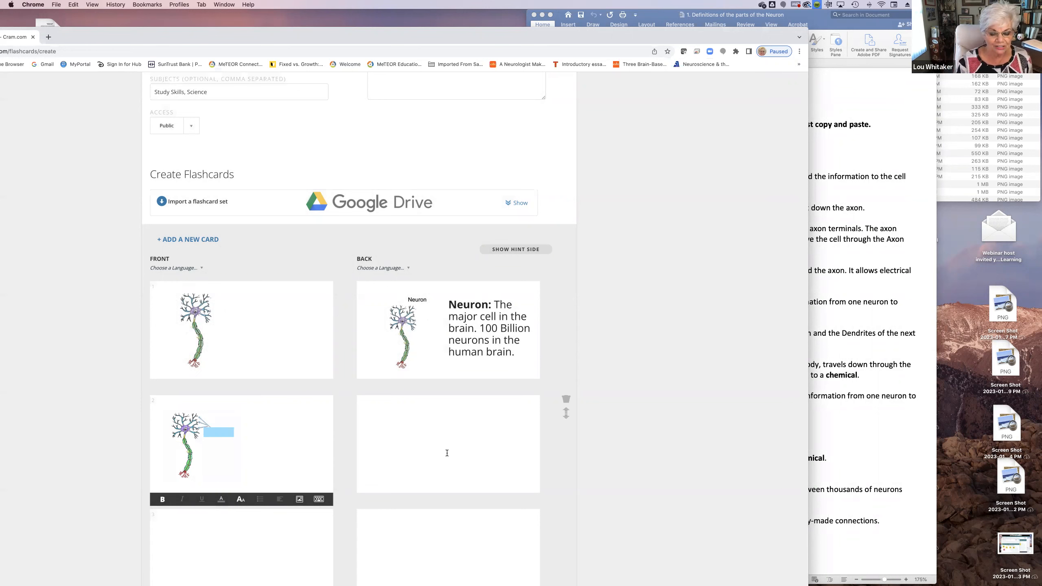
Upload the image Dendrites with answer to the back of the second flashcard
click(456, 442)
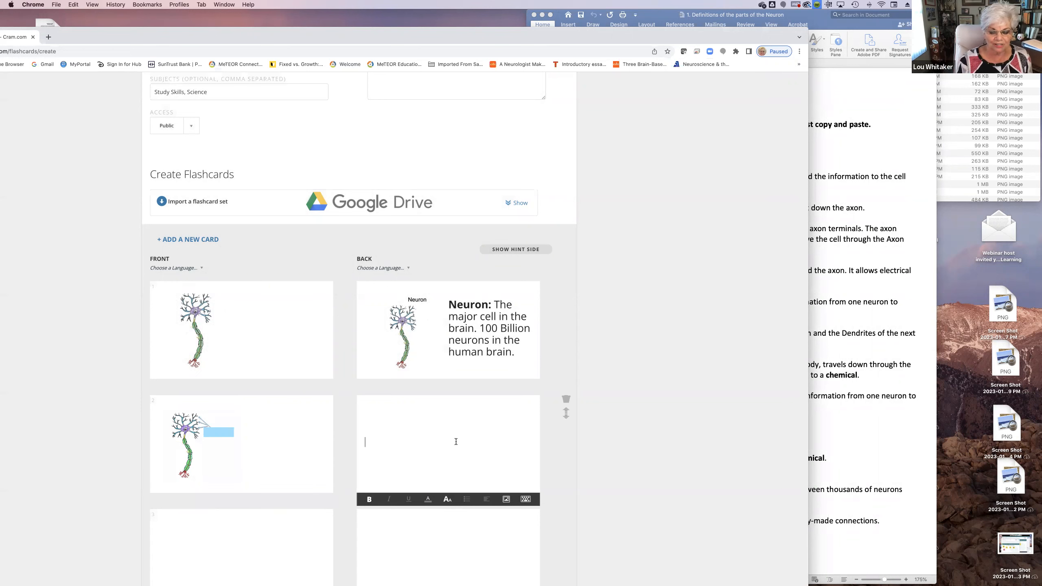
click(506, 499)
click(367, 300)
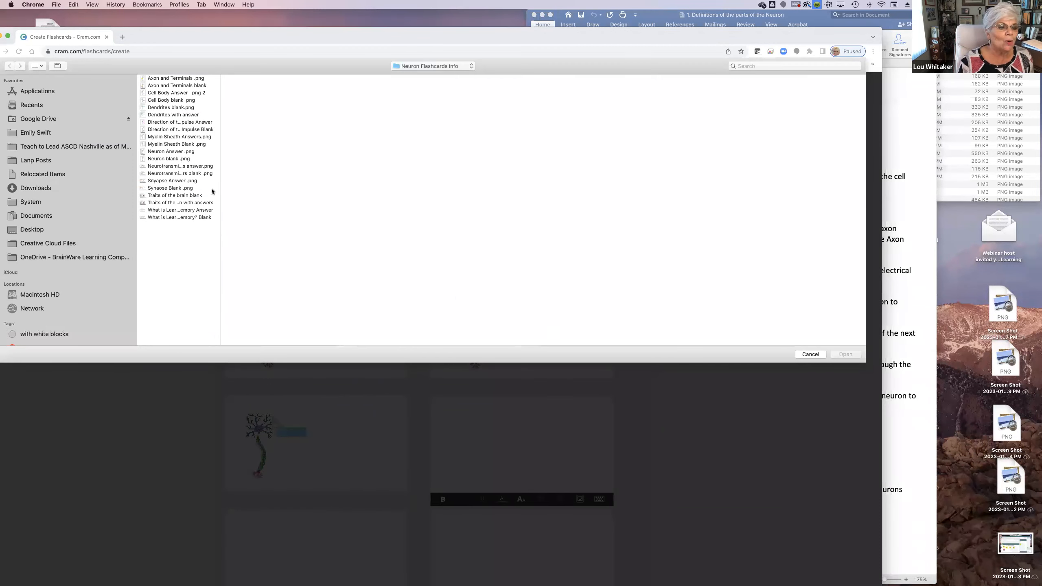
click(191, 117)
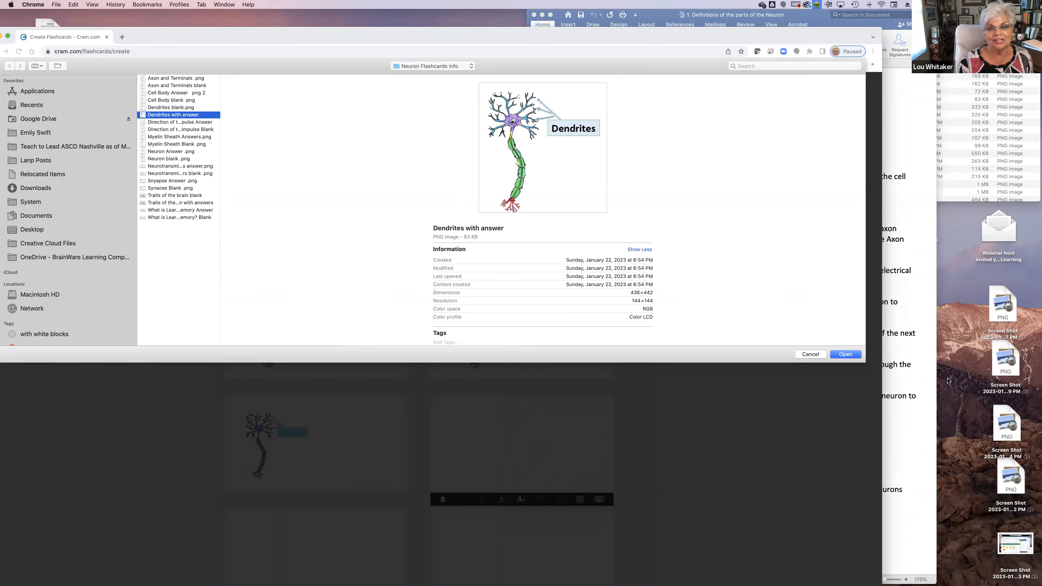
click(846, 354)
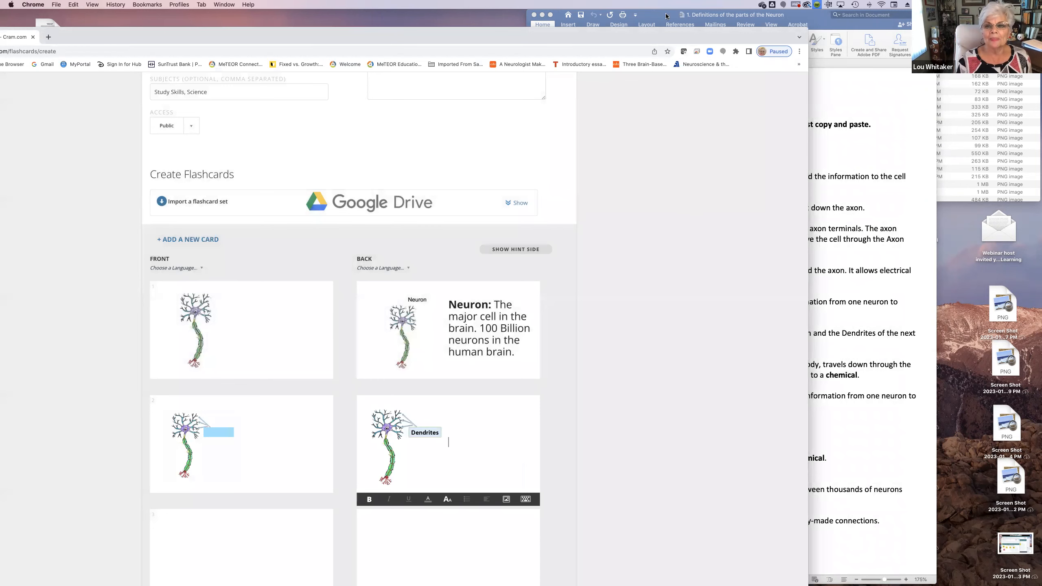
Uncover the Word document of definitions and copy the full Dendrites definition
drag(674, 32, 441, 29)
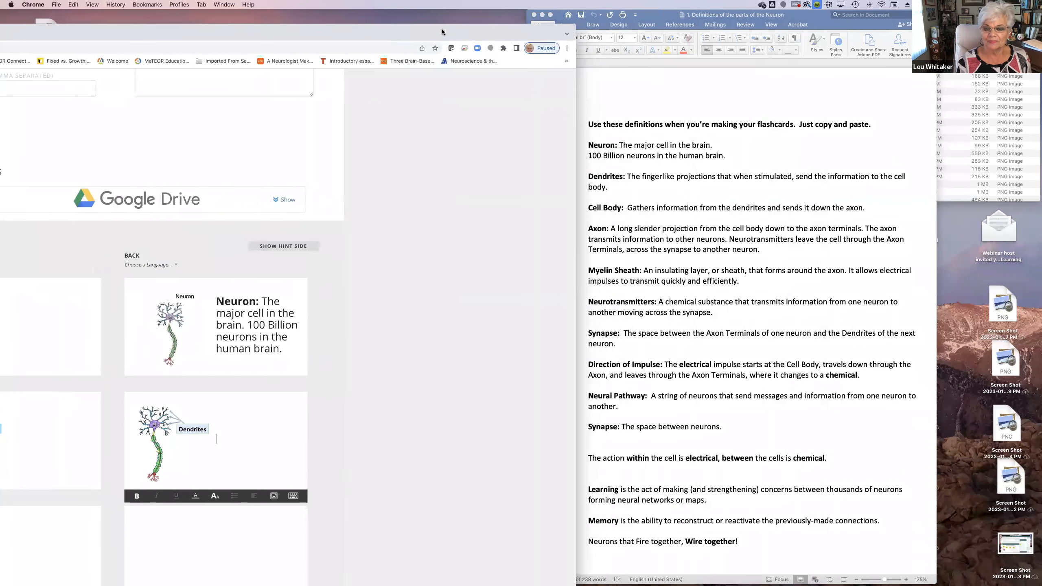
click(617, 185)
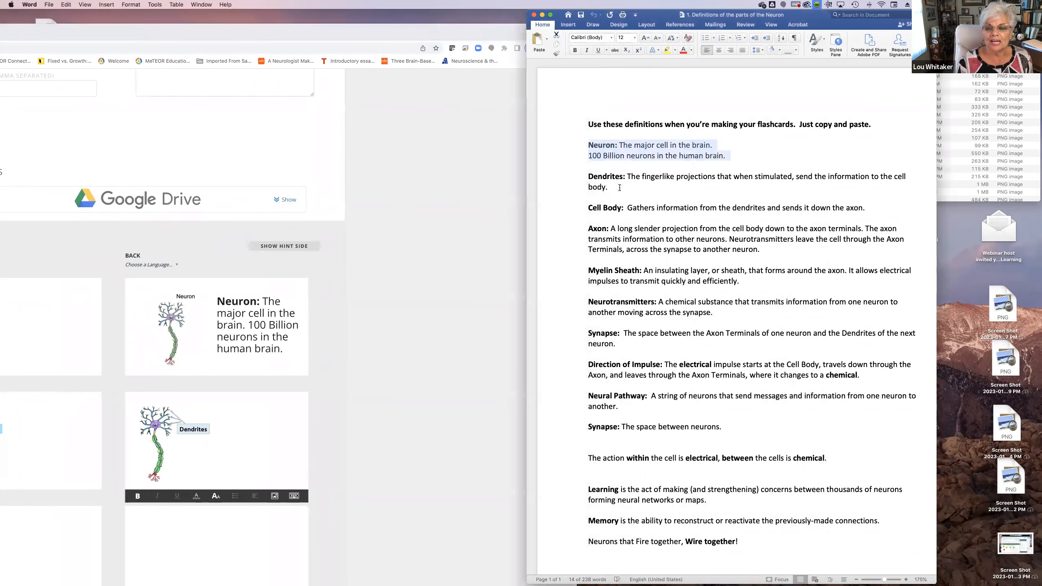
click(634, 188)
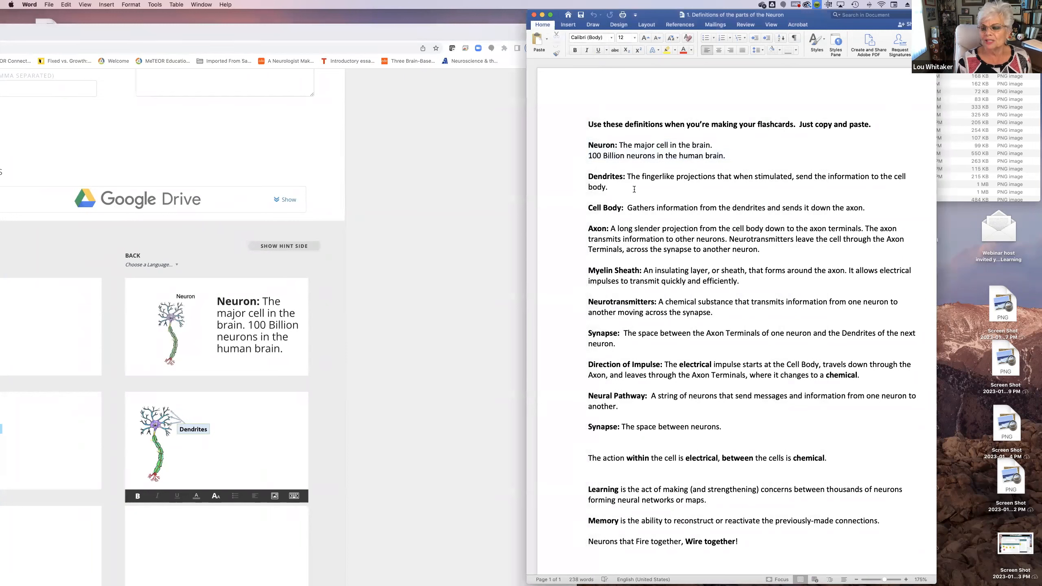
drag(620, 188, 574, 178)
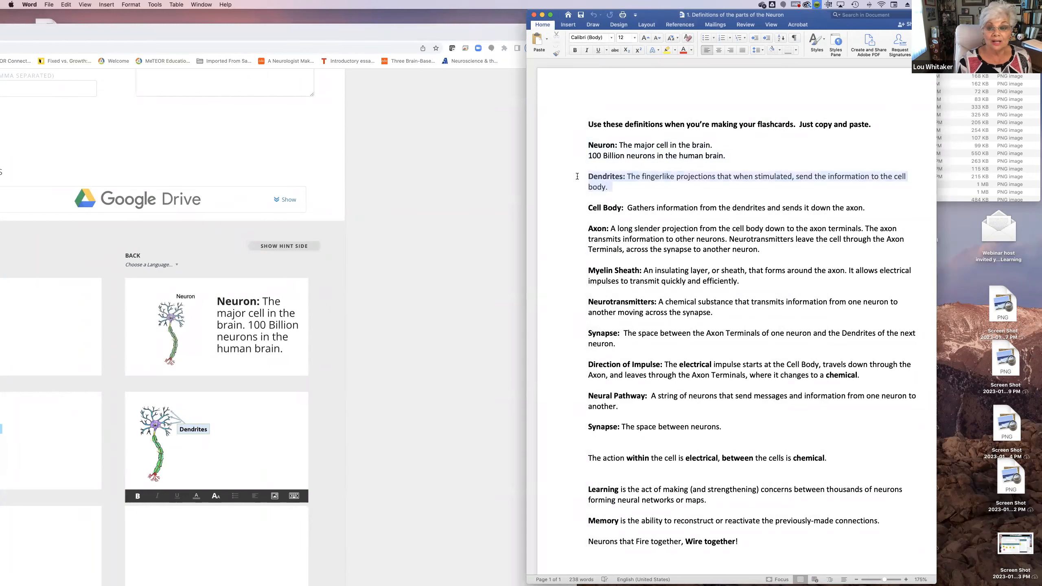
click(65, 7)
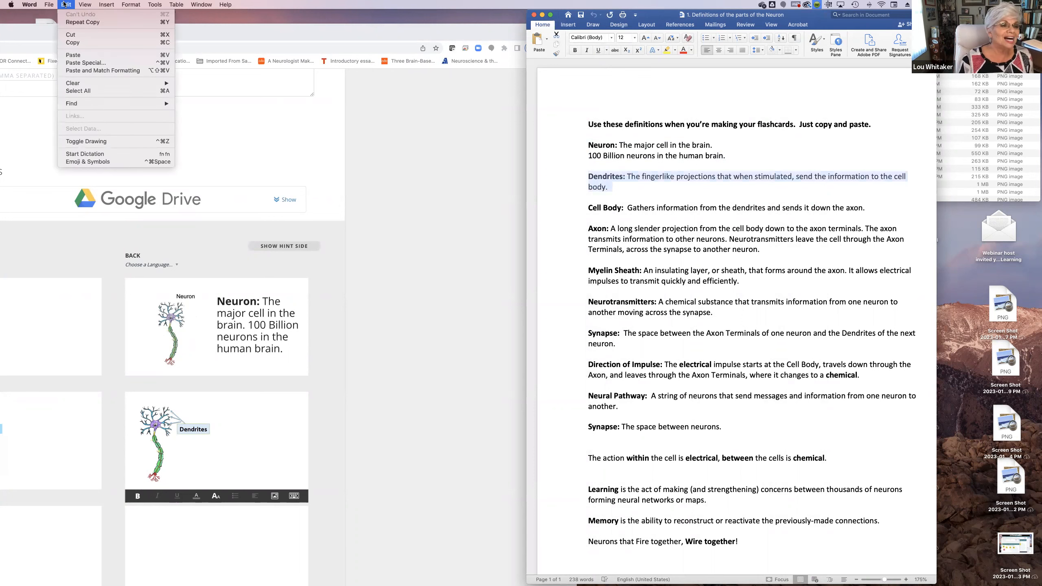
click(74, 43)
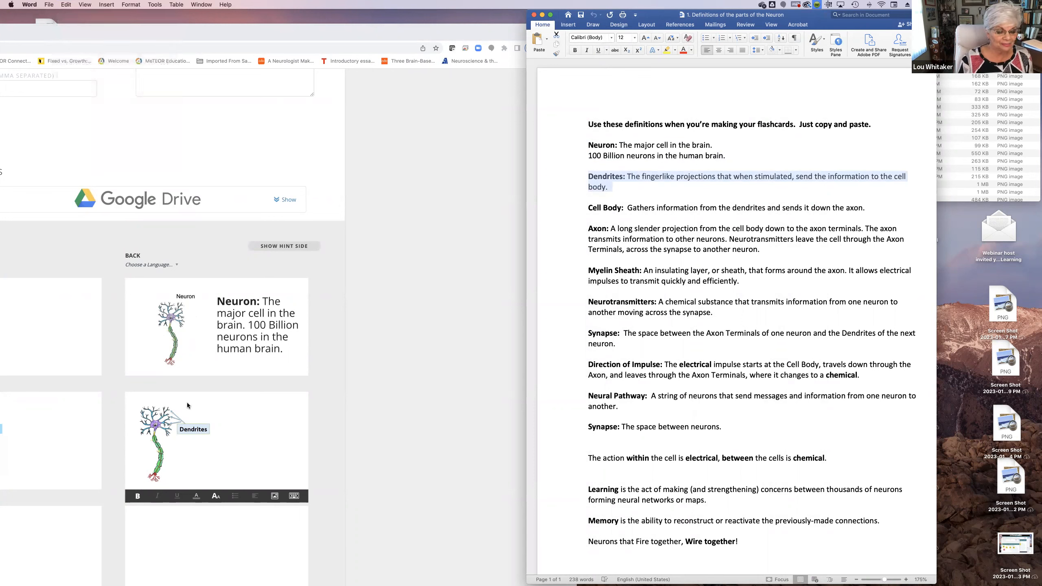
Return to the flashcards page in Chrome and paste the Dendrites definition beside the image on the second flashcard's back
click(261, 442)
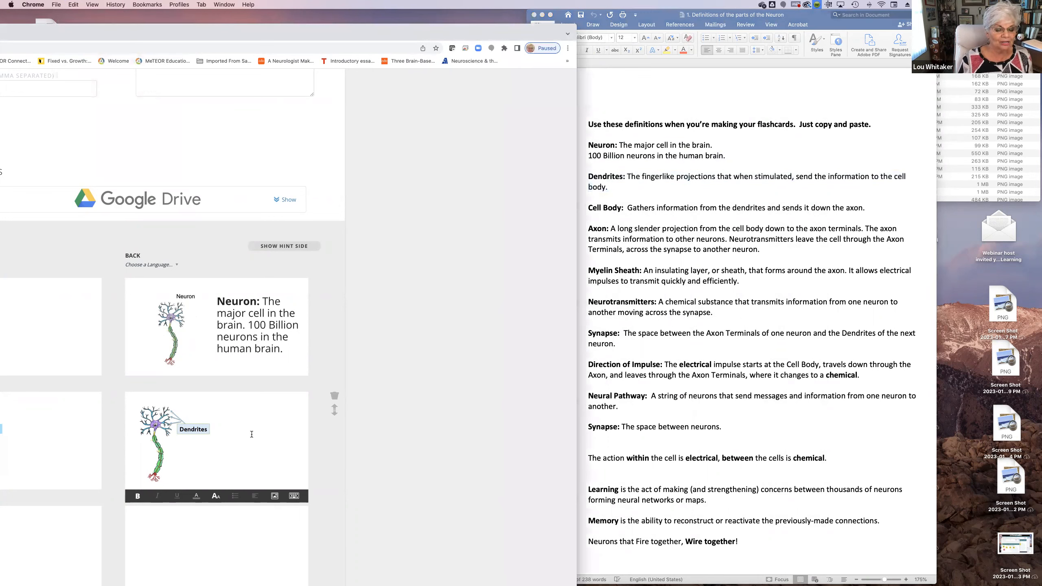
click(75, 6)
click(82, 52)
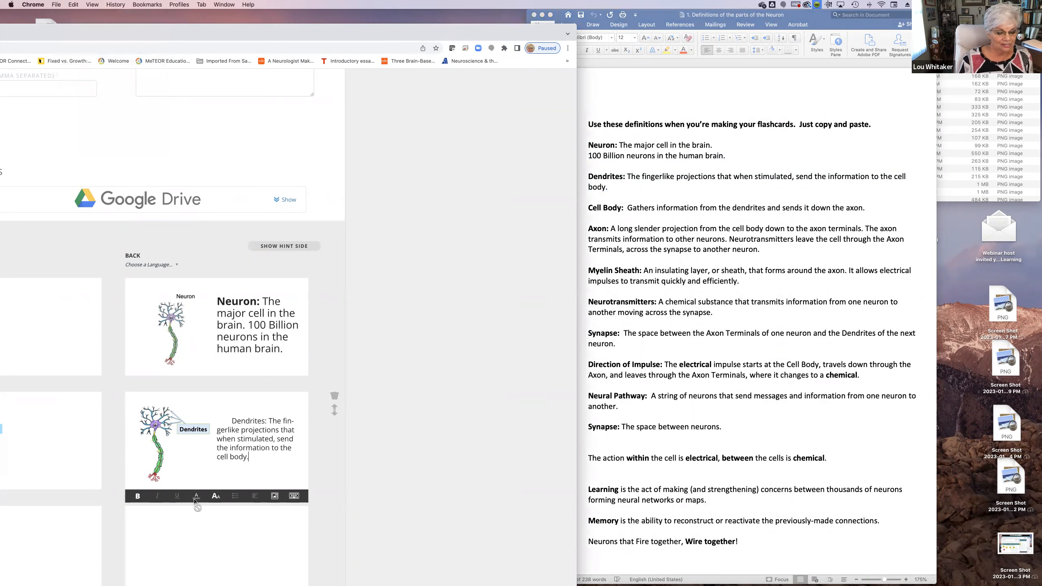
Try text size M on the pasted Dendrites definition, and try reducing it to size S
drag(255, 458, 218, 420)
click(216, 498)
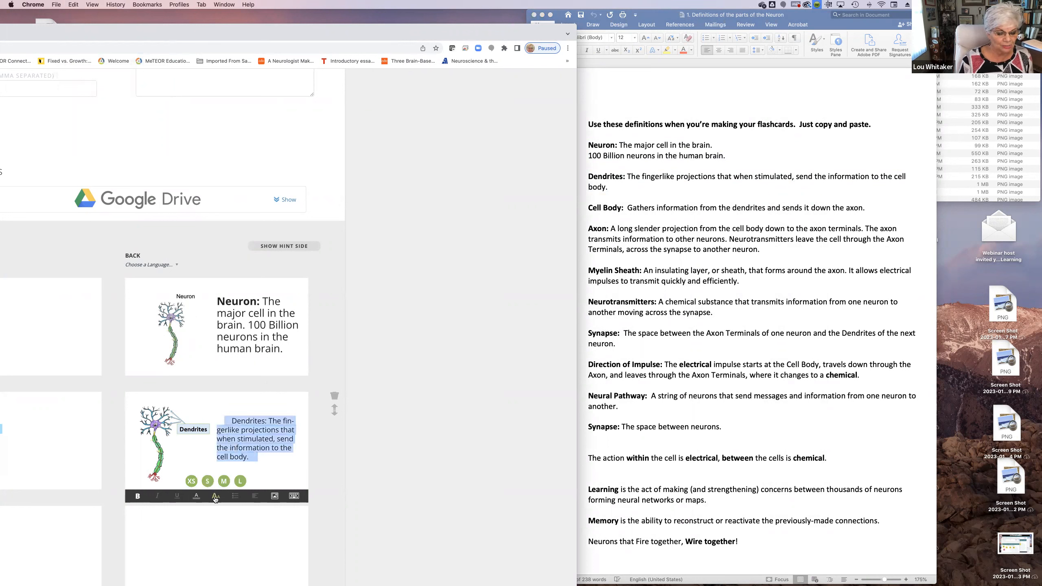
click(227, 483)
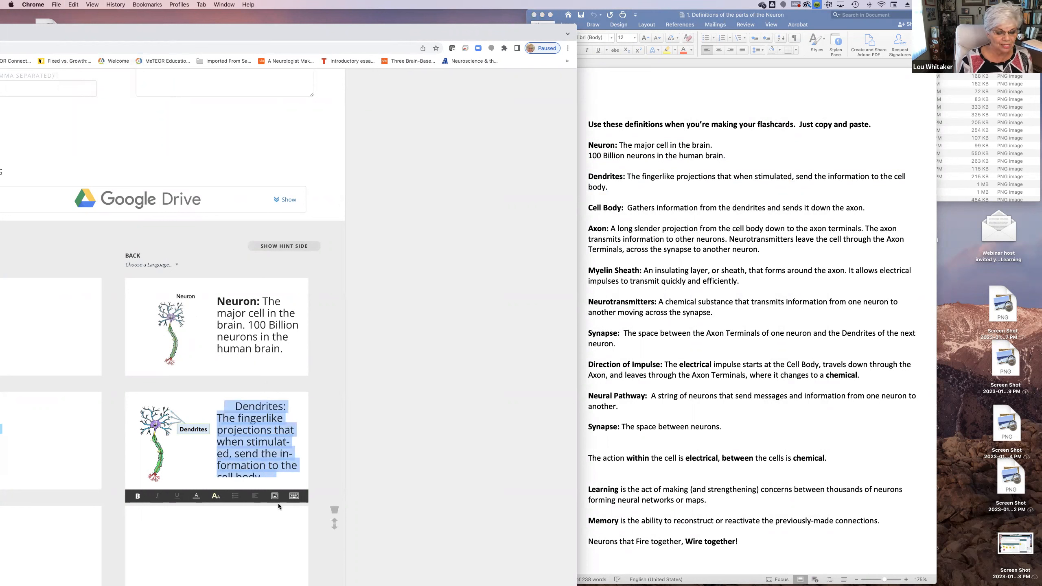
click(278, 454)
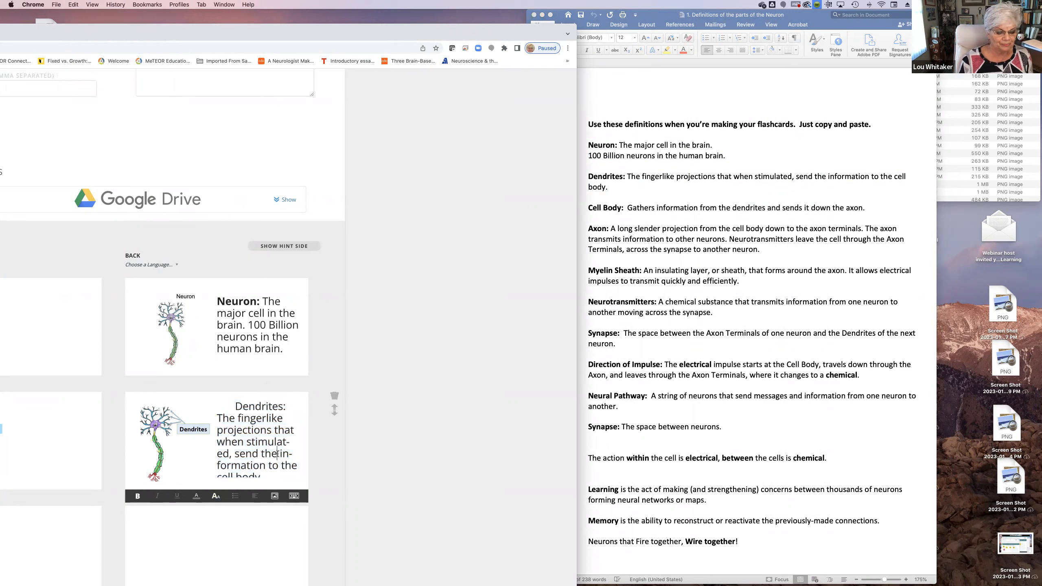
click(215, 496)
click(209, 484)
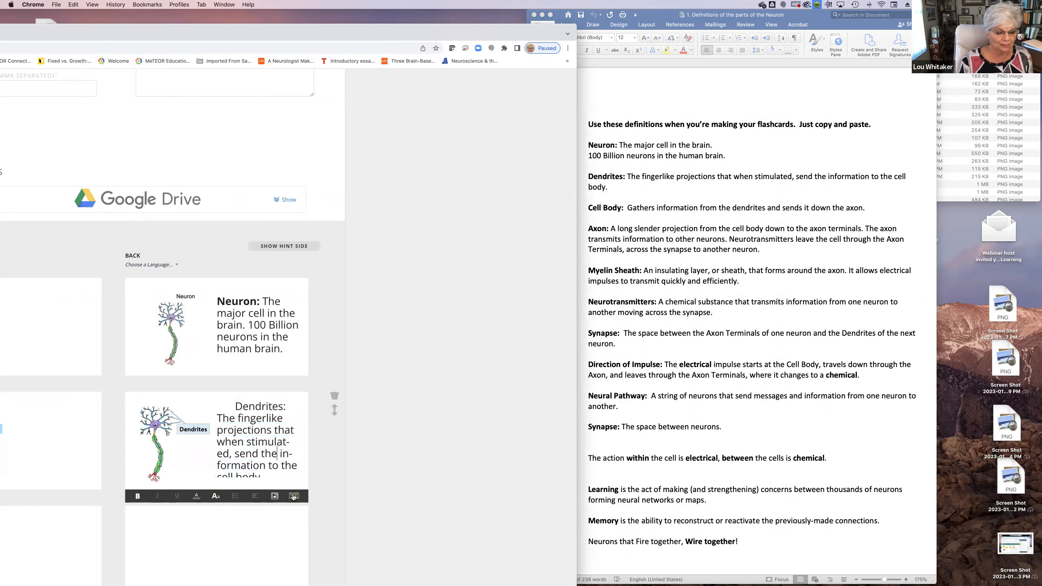
Set the whole Dendrites definition on the second flashcard's back to text size S
drag(262, 471, 231, 414)
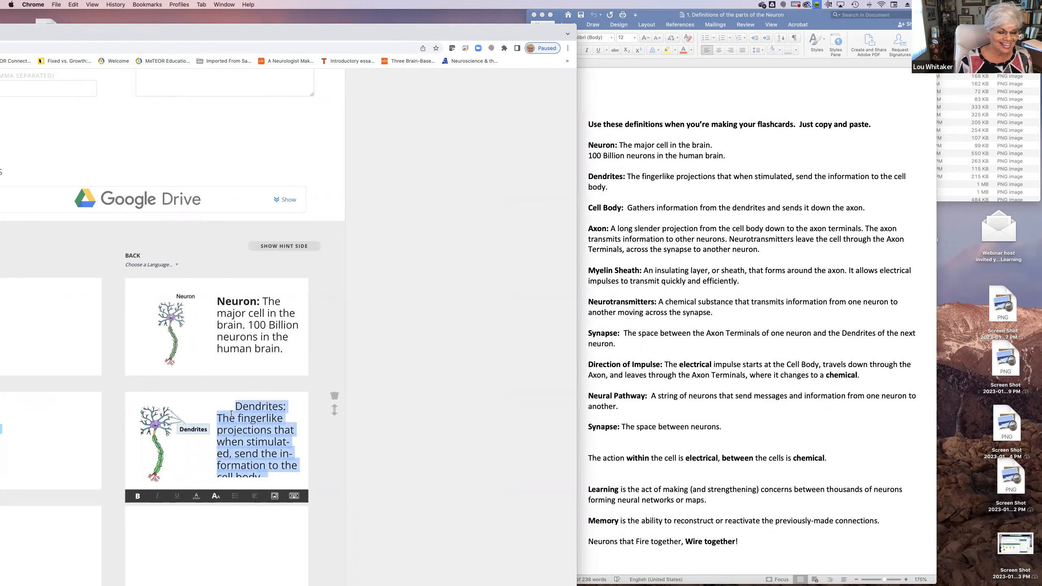
click(216, 496)
click(208, 484)
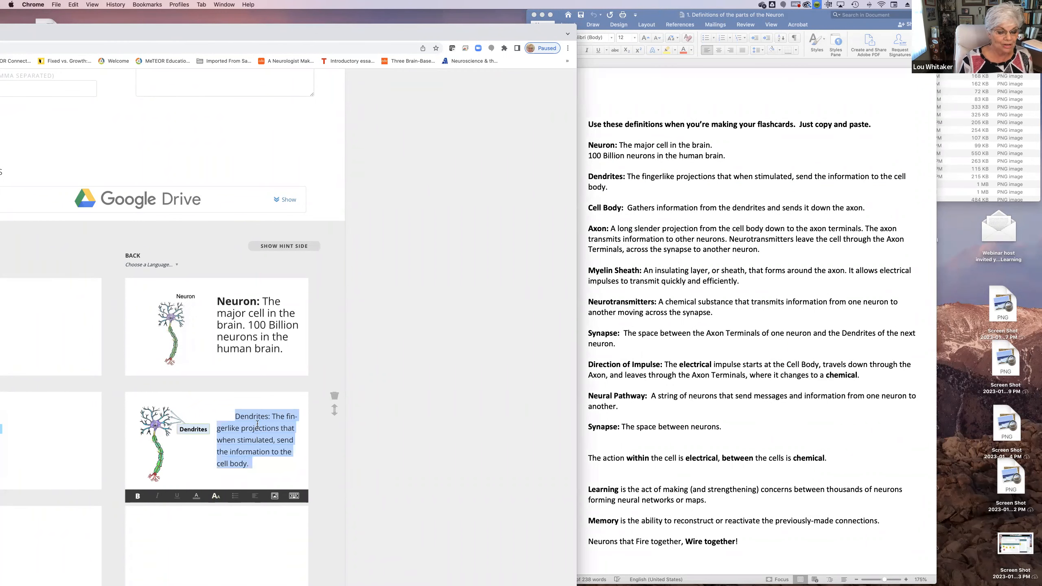
Make the word "Dendrites:" bold in the second flashcard's definition and delete the blank spaces in front of it
drag(271, 416, 235, 416)
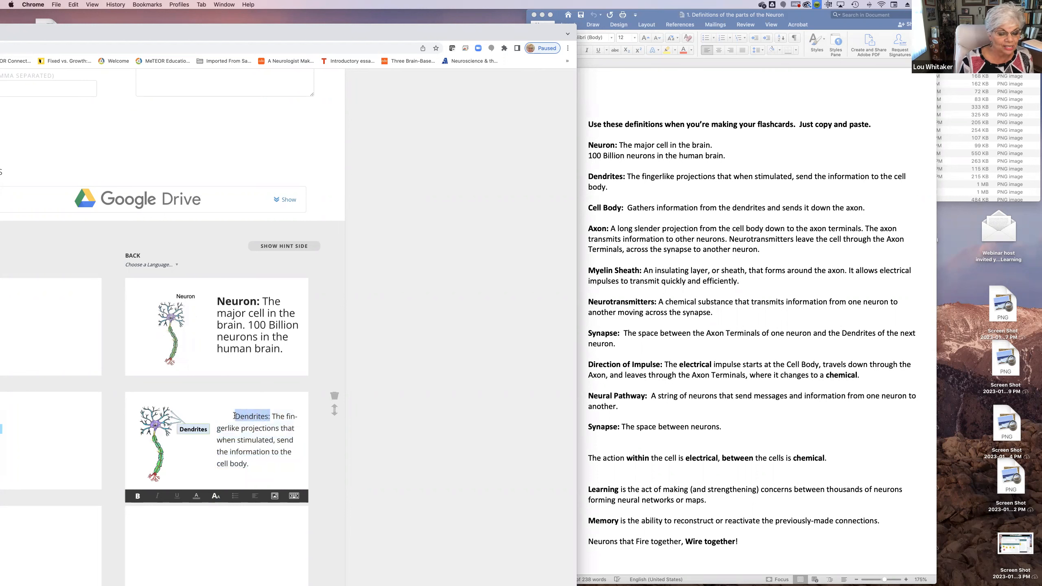
click(138, 496)
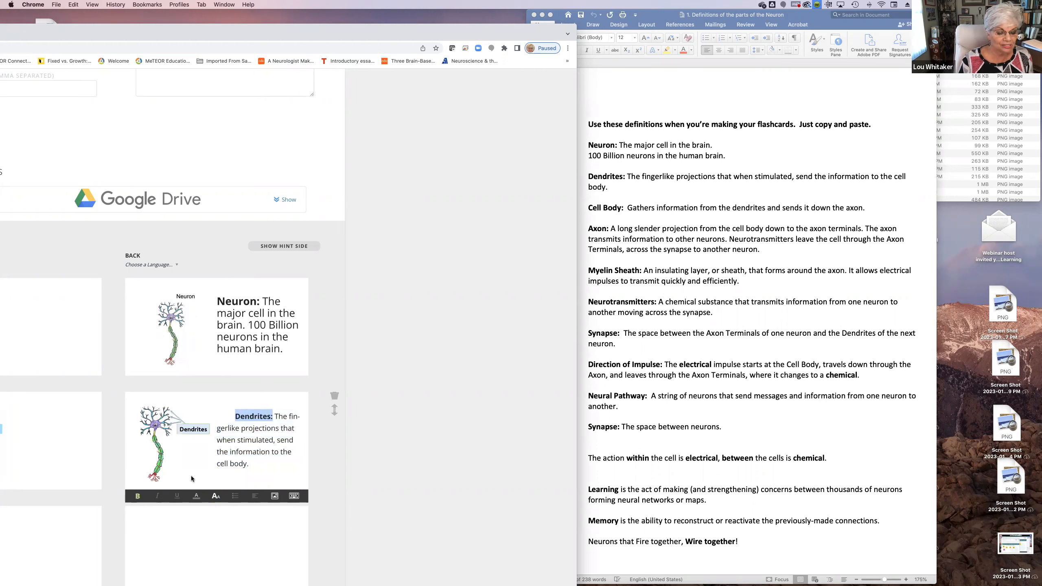
click(235, 417)
key(BackSpace)
key(BackSpace)
key(BackSpace)
key(BackSpace)
key(BackSpace)
key(BackSpace)
key(BackSpace)
key(BackSpace)
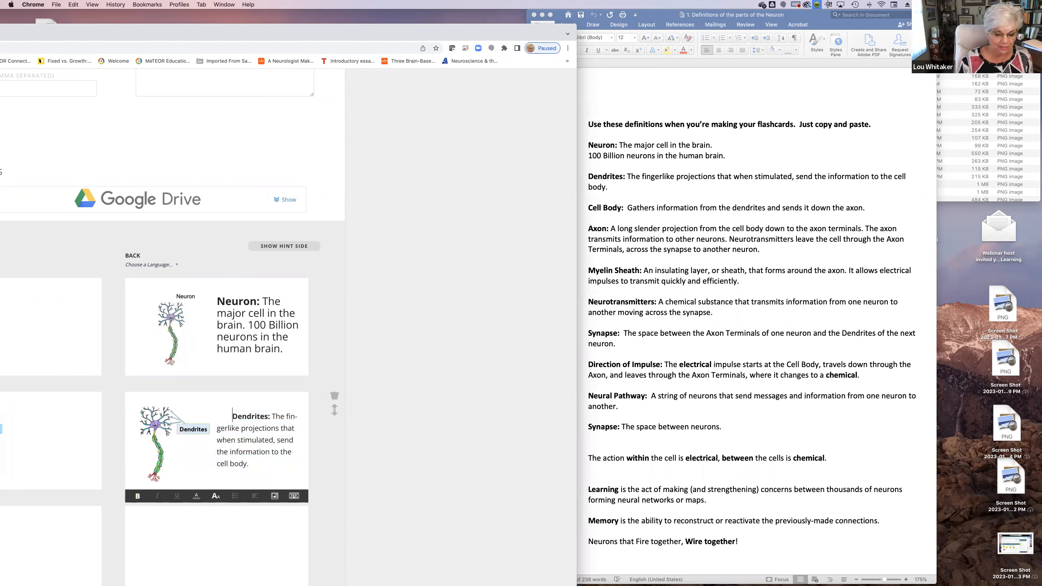
key(BackSpace)
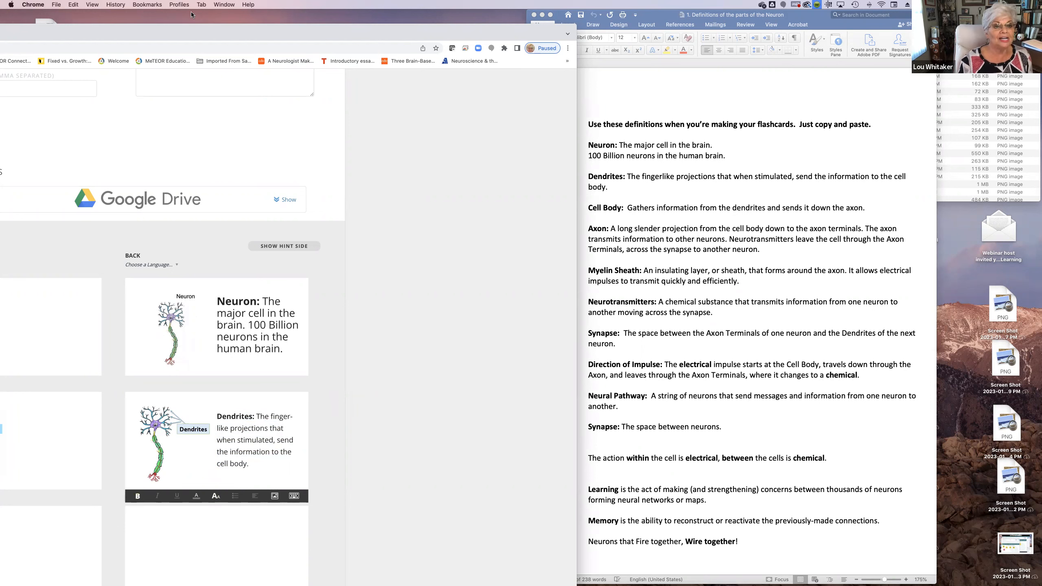
Bring the flashcards page back into view and upload Cell Body blank .png to the front of the third flashcard
drag(163, 29, 306, 15)
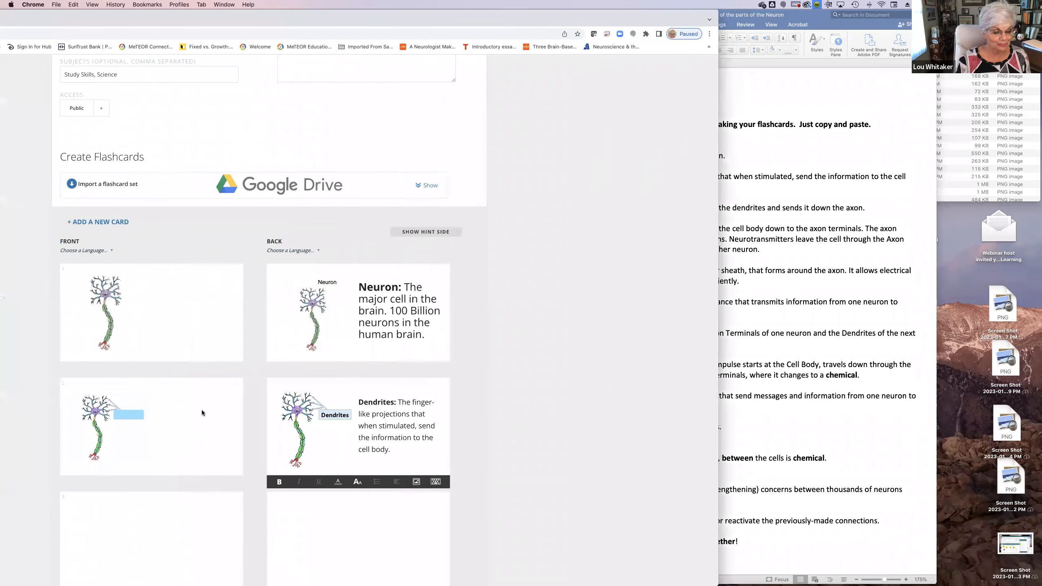
click(164, 549)
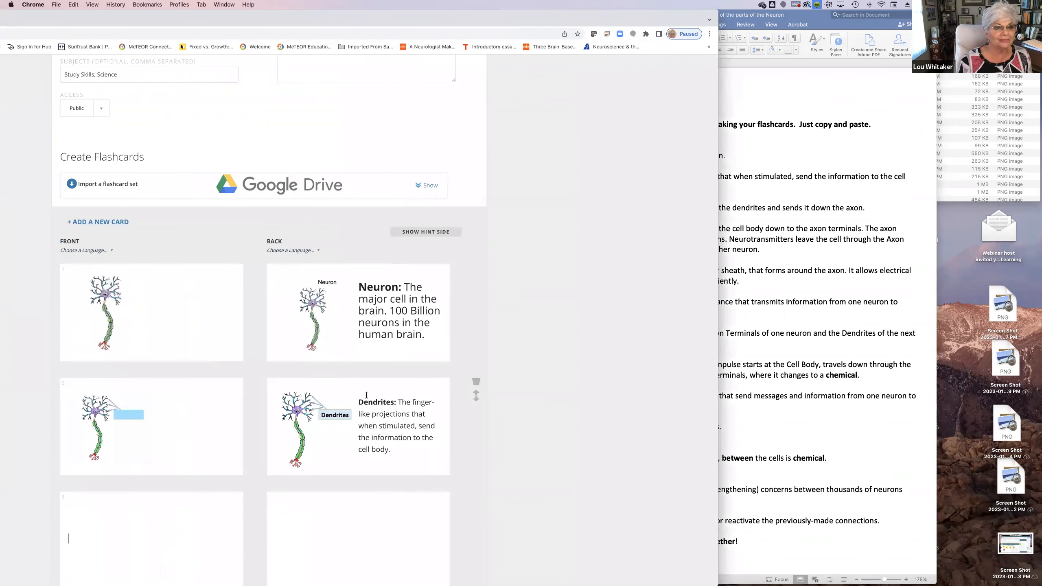
scroll(190, 570, down, 5)
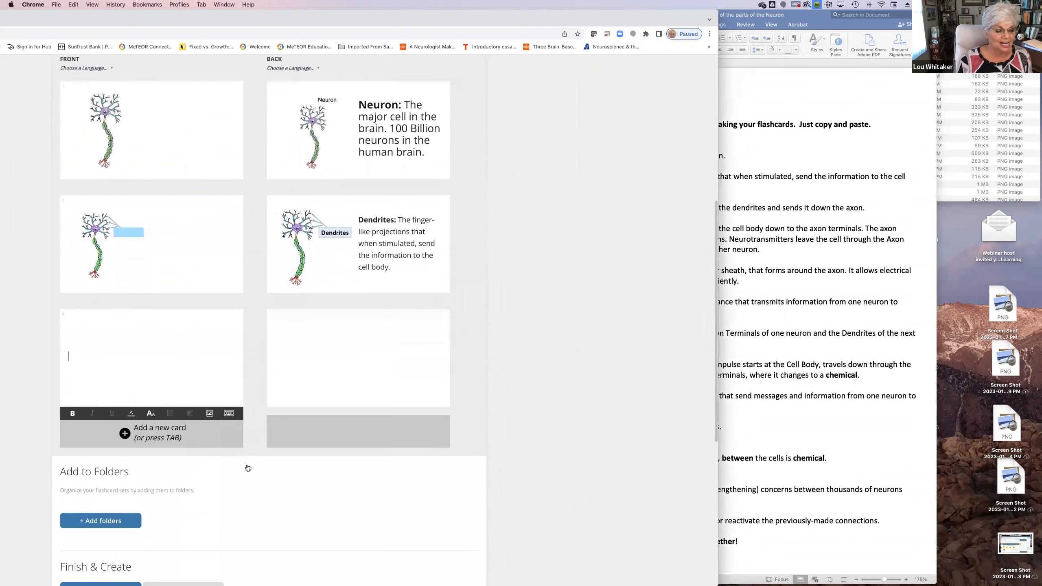
click(210, 413)
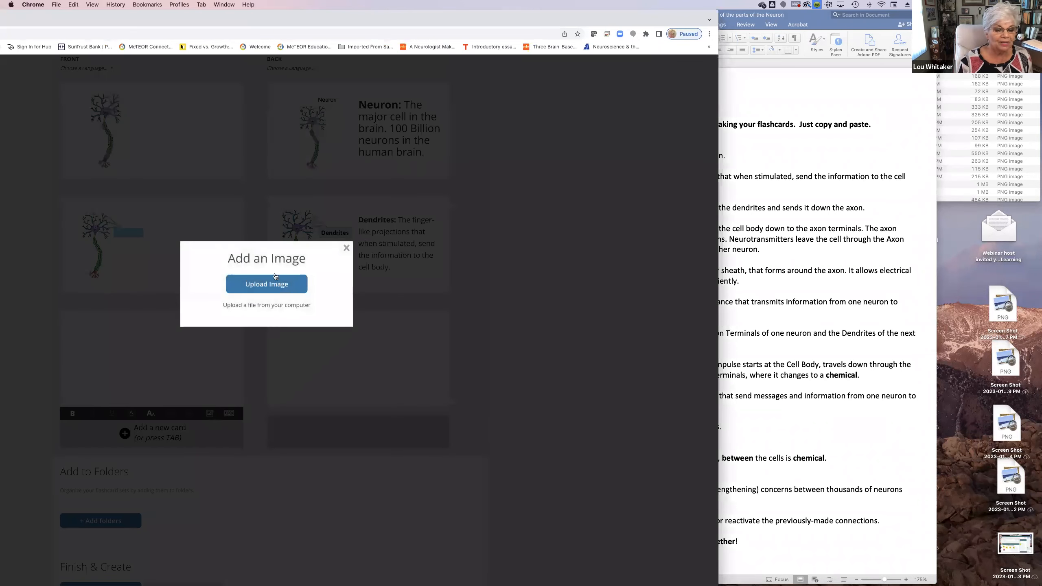
click(266, 284)
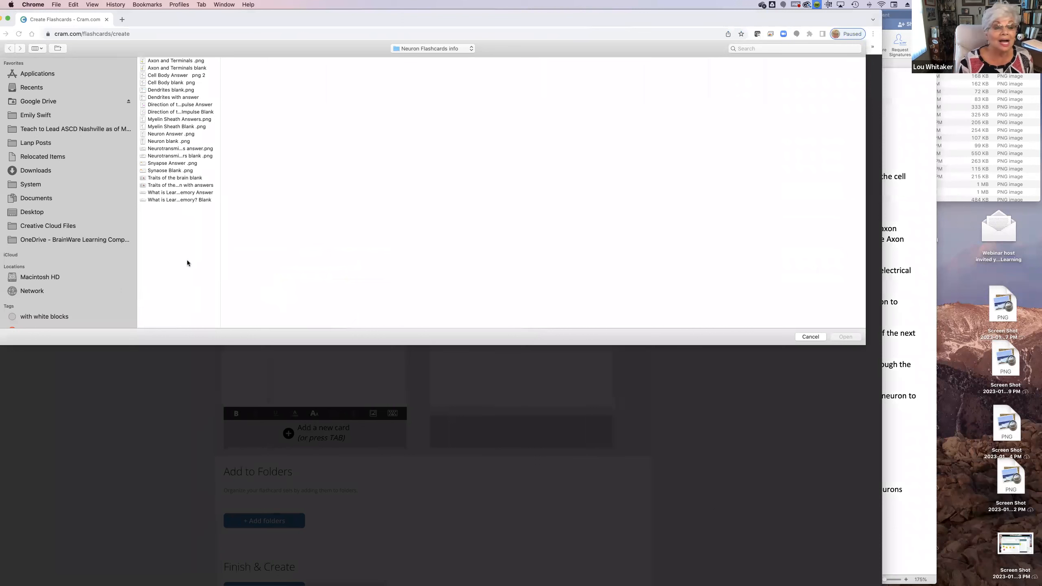
click(168, 76)
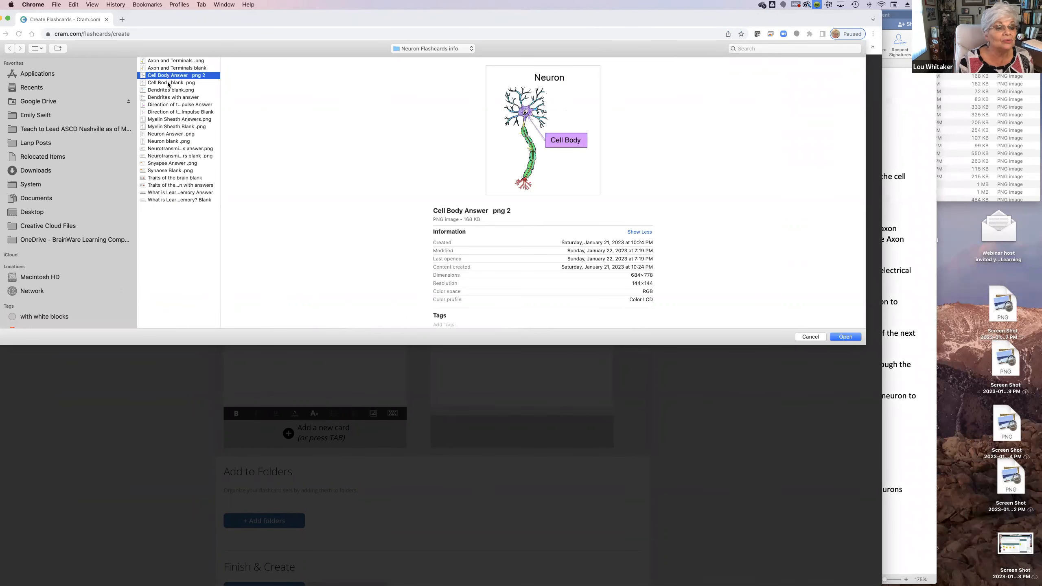
click(167, 82)
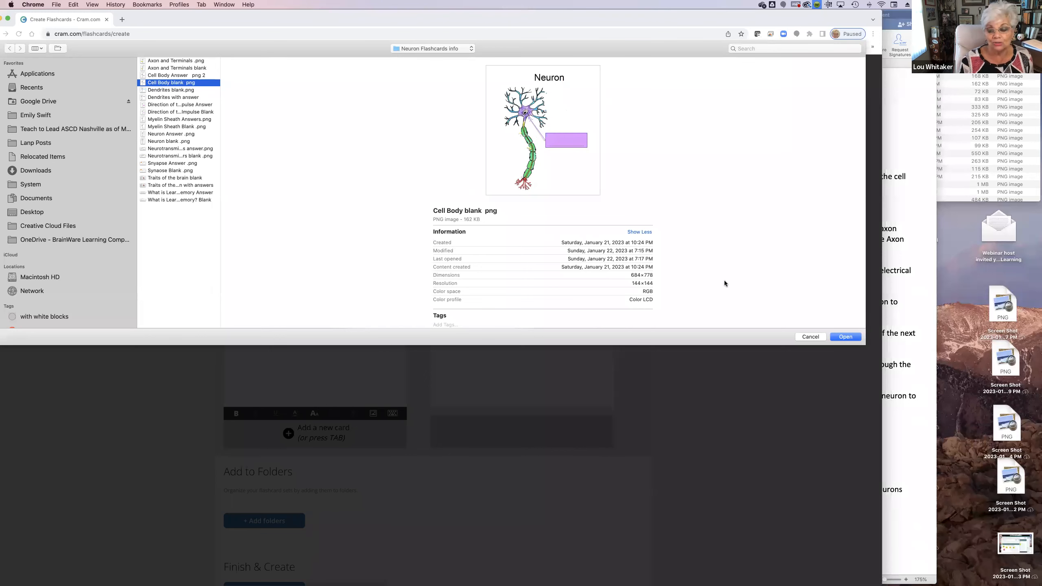
click(848, 336)
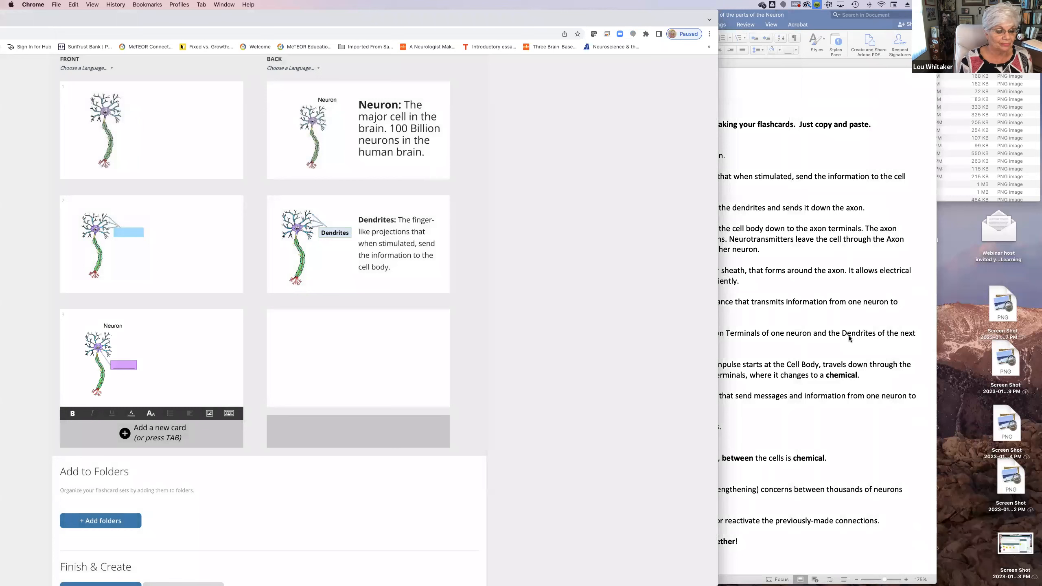
Upload the image Cell Body Answer .png 2 to the back of the third flashcard
click(350, 379)
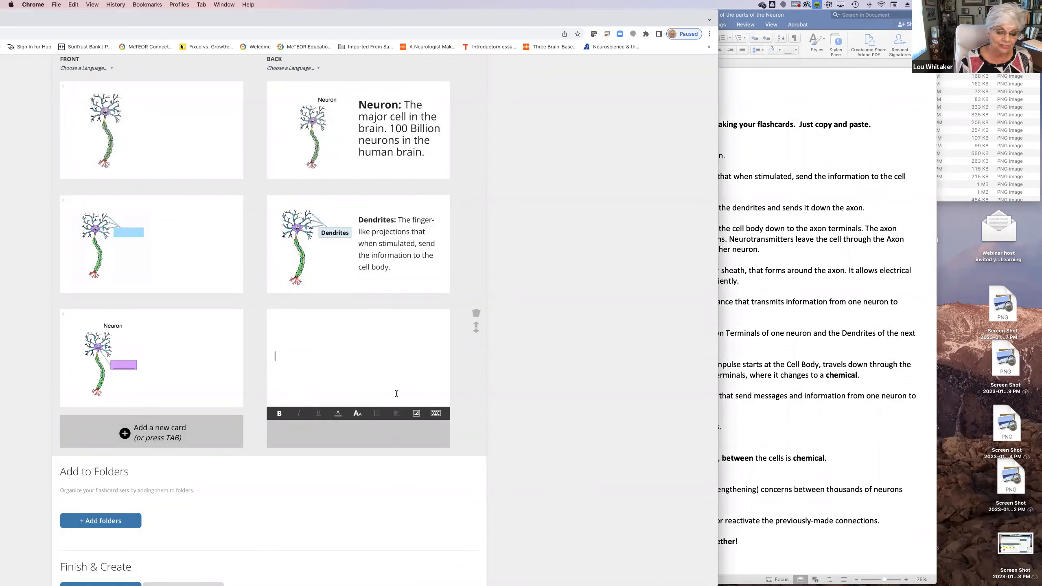
click(416, 413)
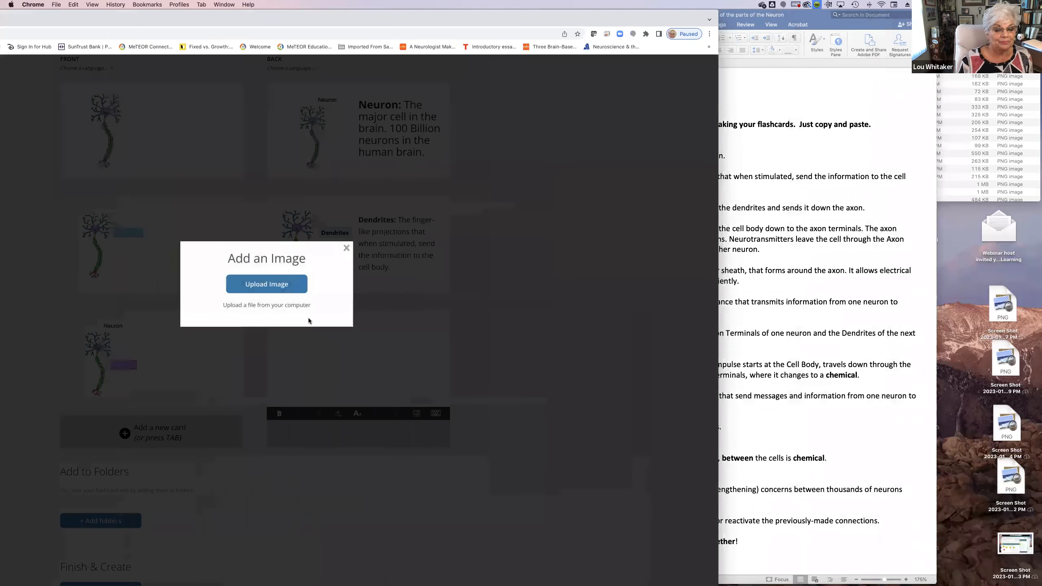
click(284, 289)
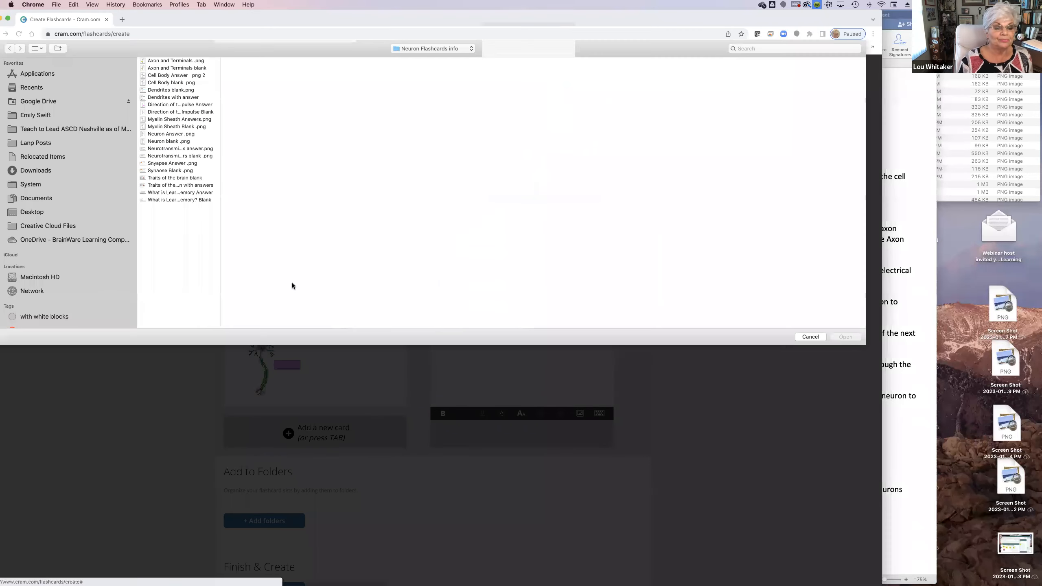
click(174, 75)
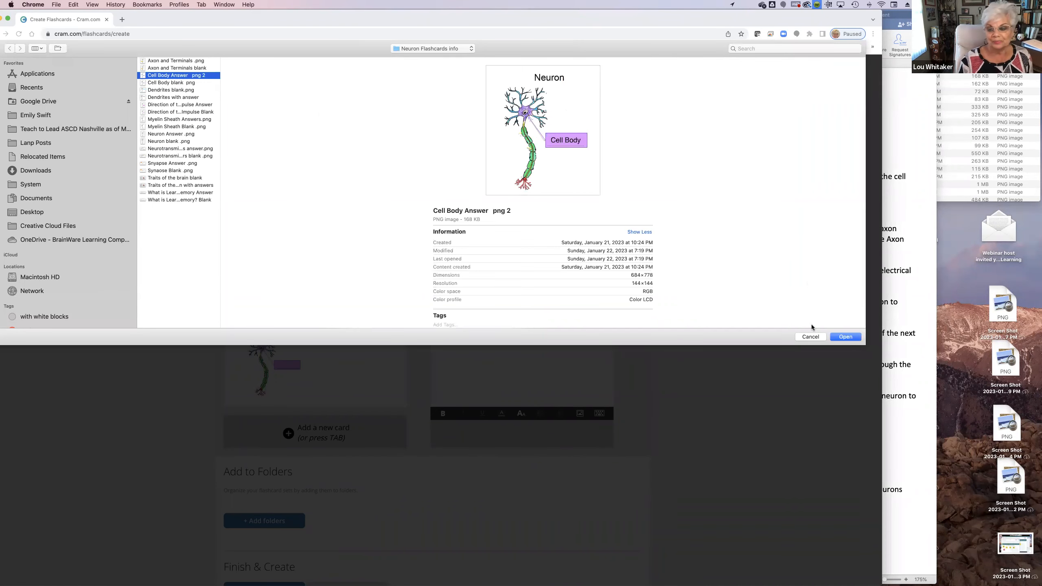
click(844, 337)
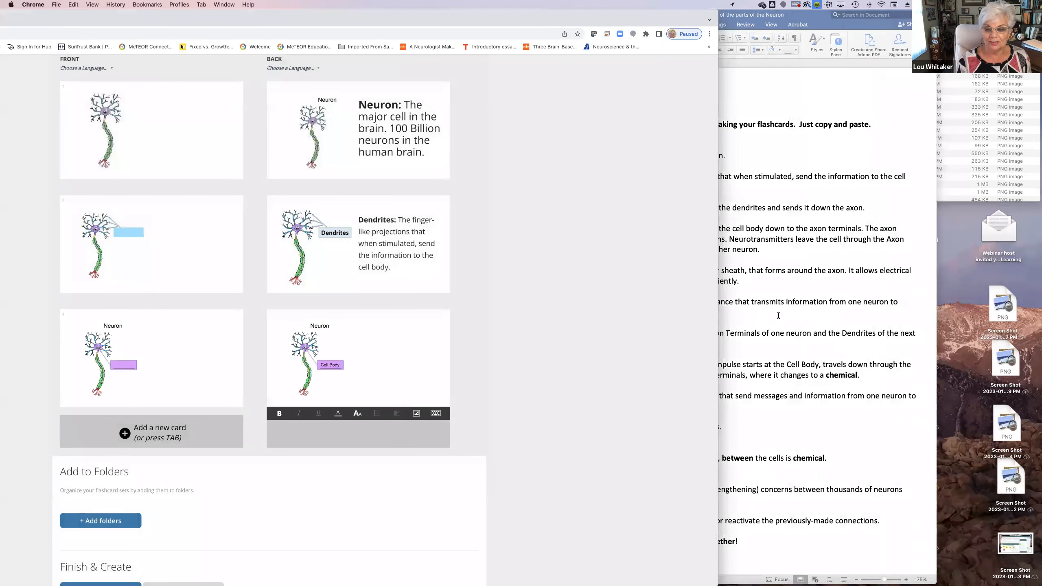
Switch to the Word definitions document and copy the whole "Cell Body:" definition line
click(779, 315)
click(853, 213)
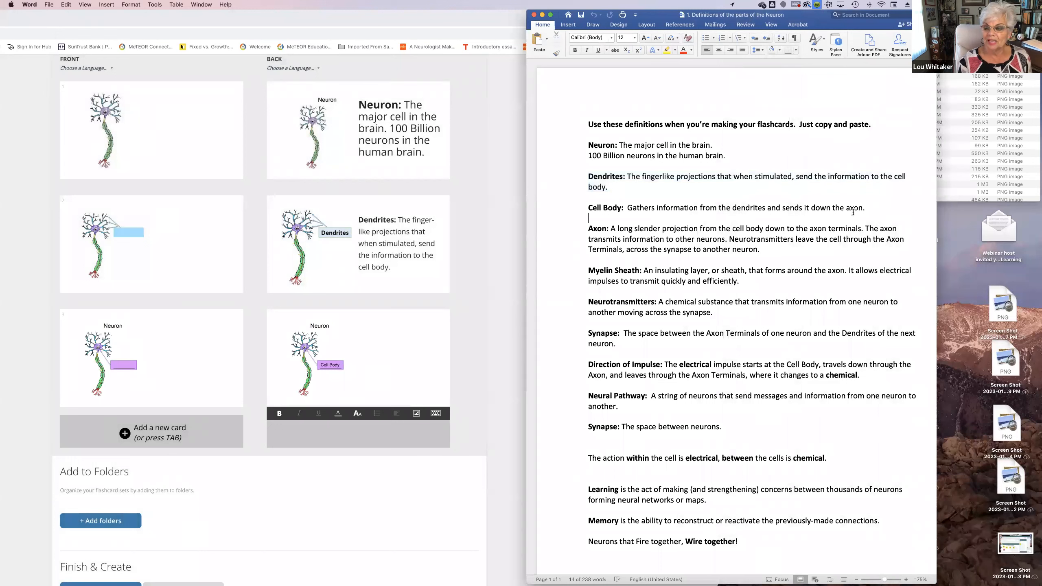
drag(872, 208, 579, 209)
key(super+c)
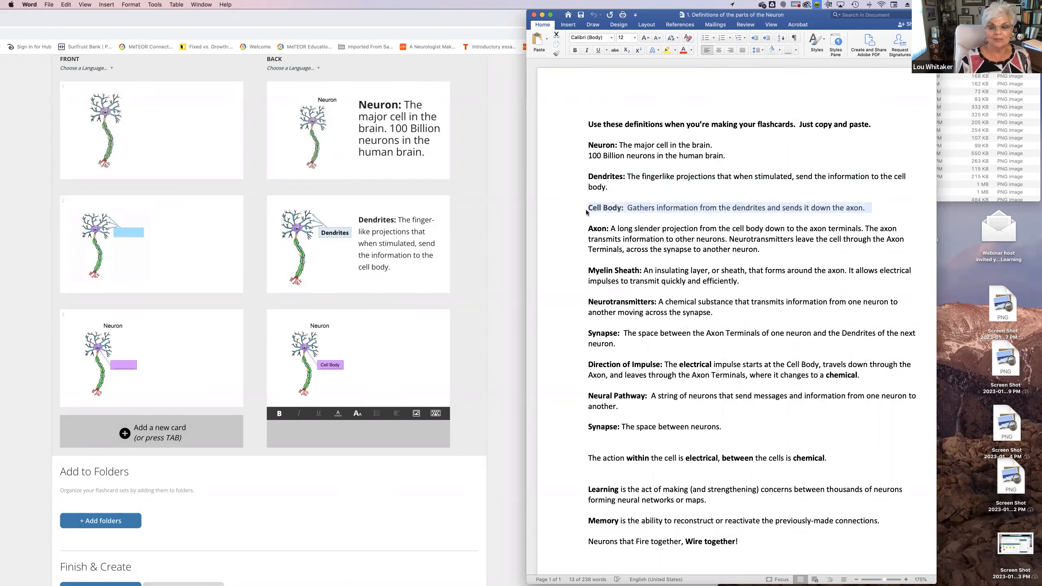
click(66, 5)
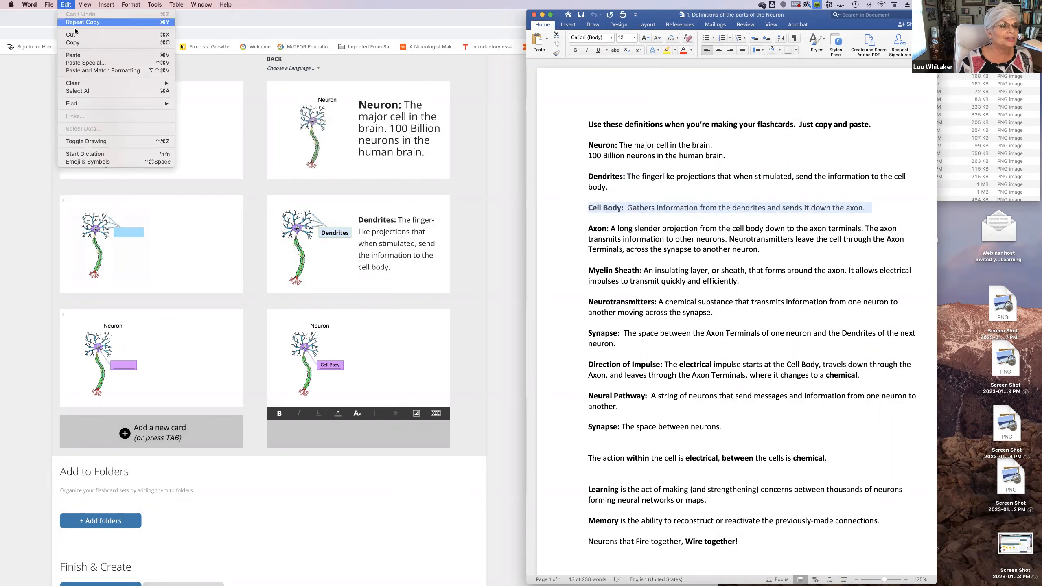
click(77, 43)
Return to the flashcard page in Chrome and paste the Cell Body definition onto the back of the third flashcard
click(377, 352)
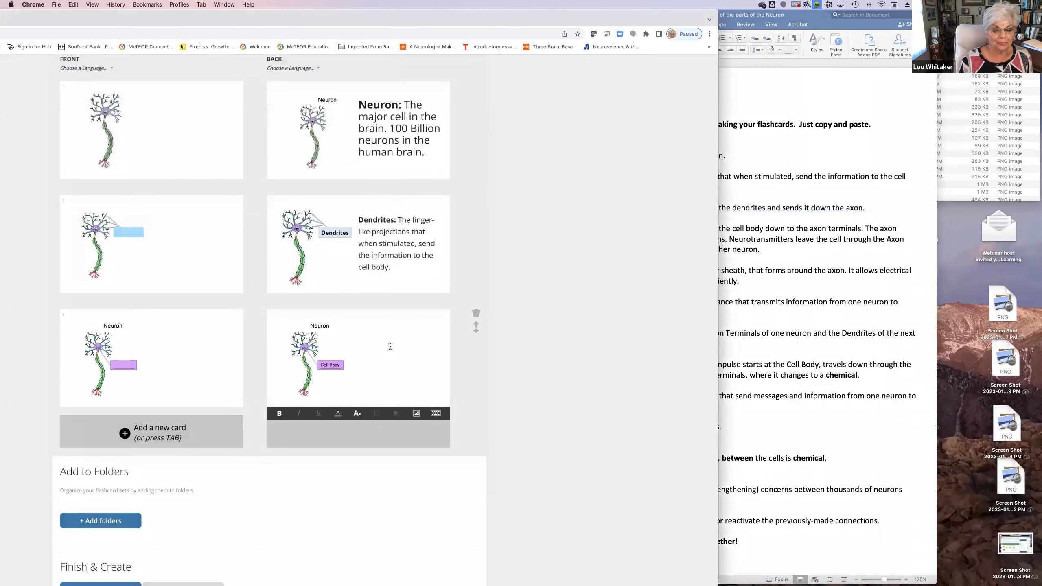
click(72, 4)
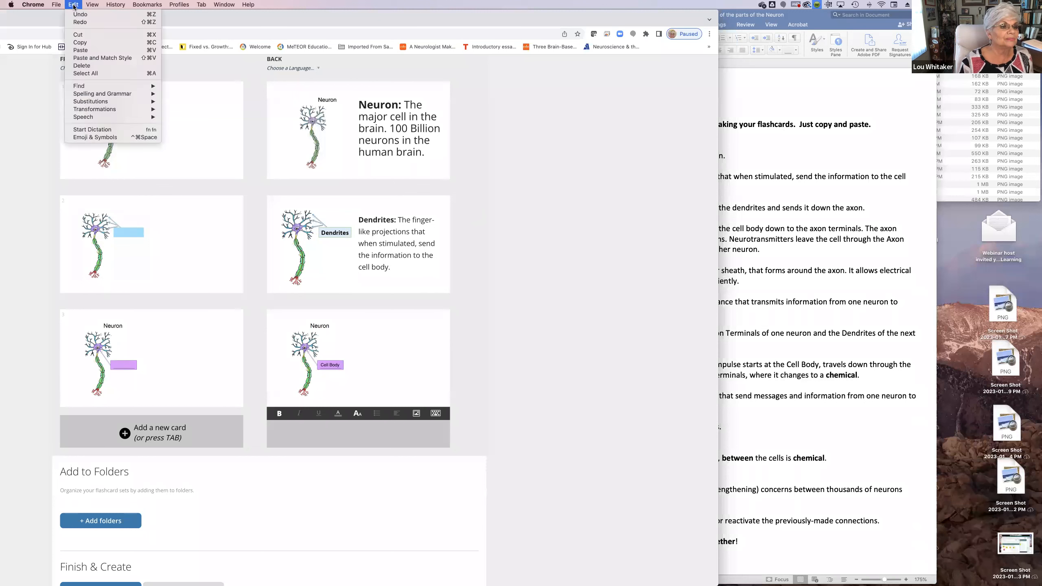
key(super+v)
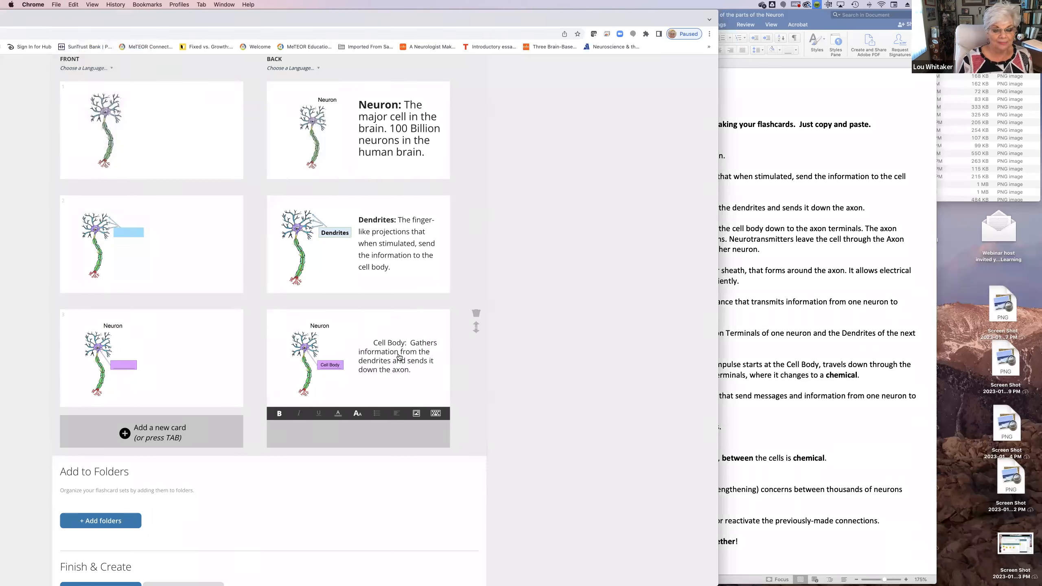
Set the whole Cell Body definition on the third flashcard's back to text size M
drag(413, 375, 364, 337)
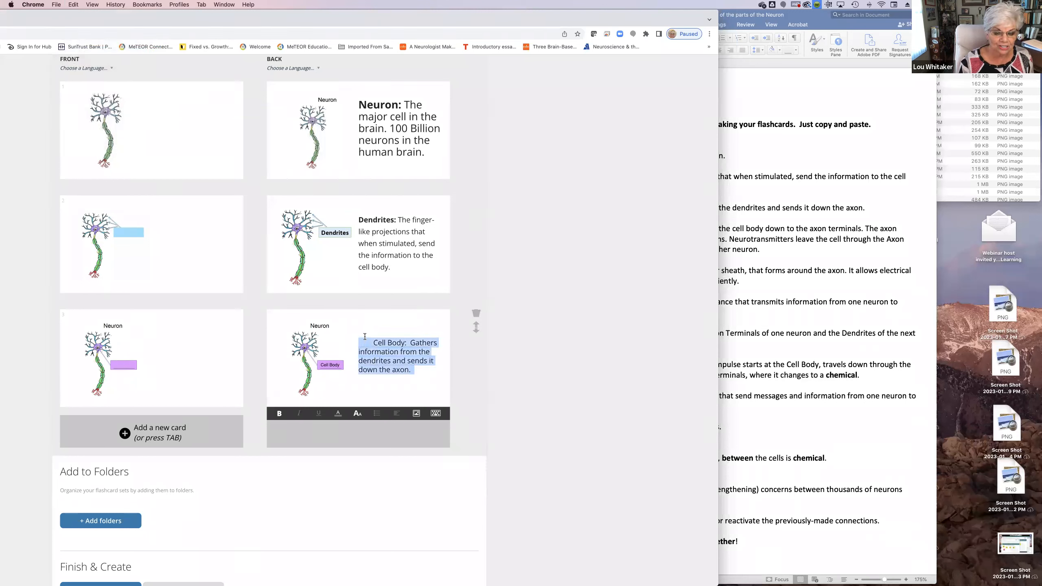
click(356, 414)
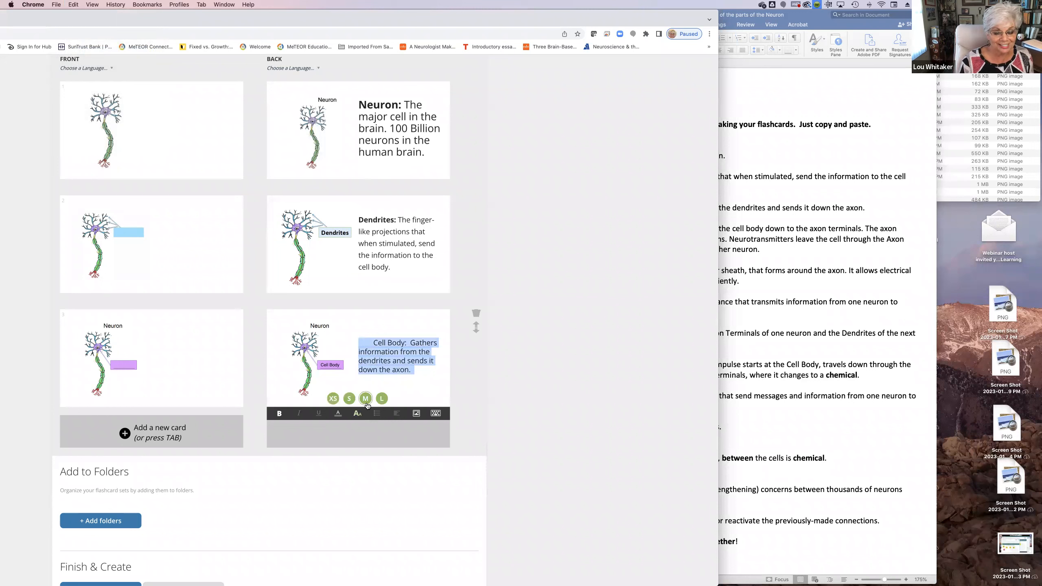
click(365, 396)
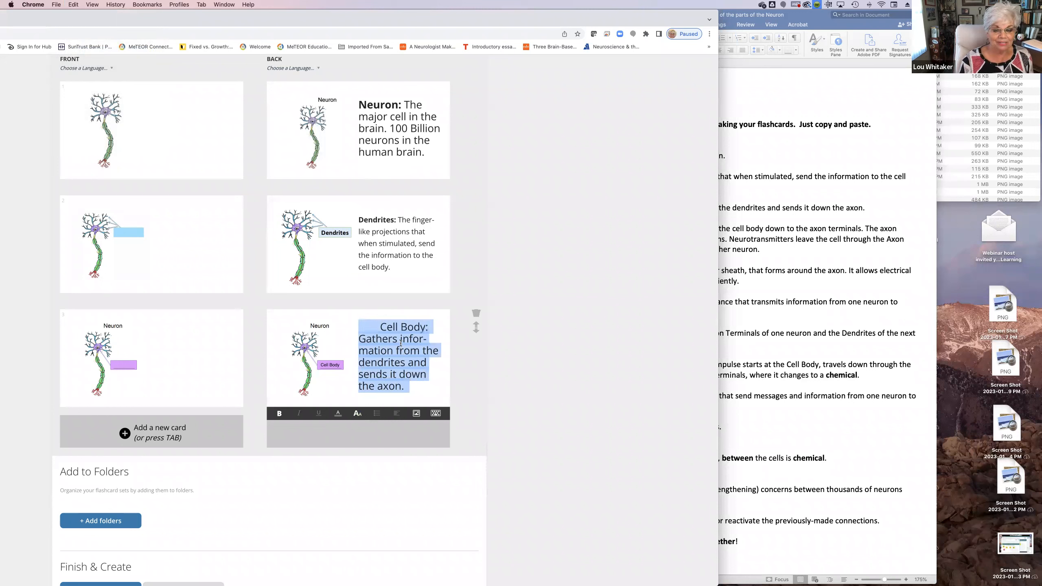
Delete the blank spaces in front of "Cell Body:" in the third flashcard's definition and make that term bold
click(397, 329)
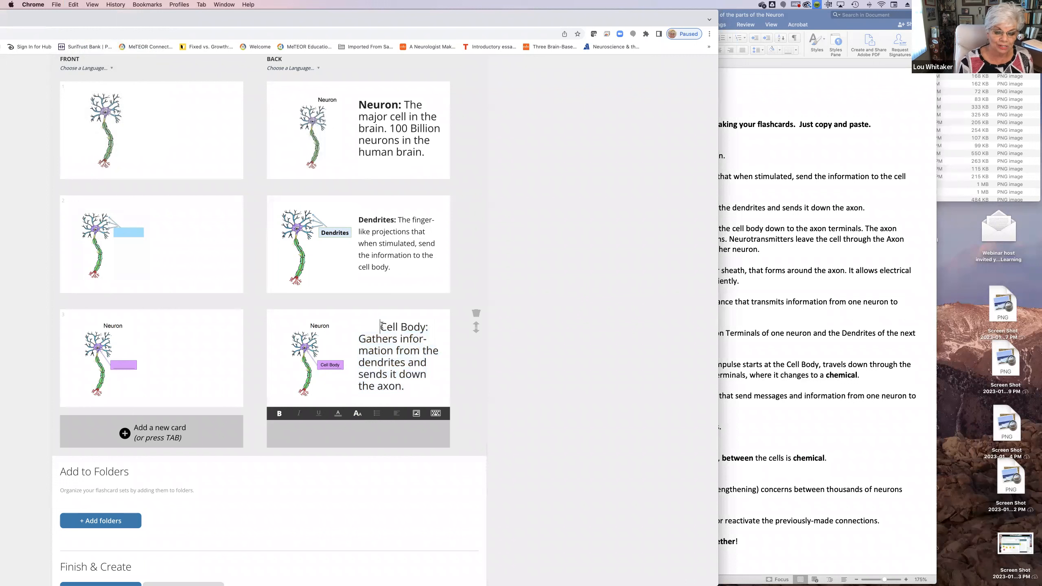
key(BackSpace)
key(BackSpace)
key(BackSpace)
key(BackSpace)
key(BackSpace)
key(BackSpace)
key(BackSpace)
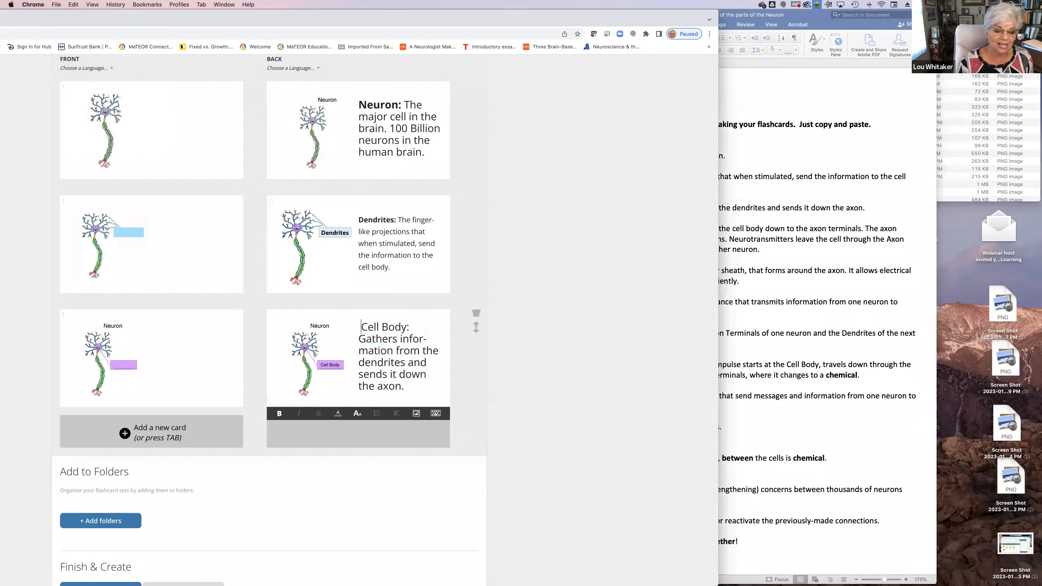
drag(409, 327, 358, 328)
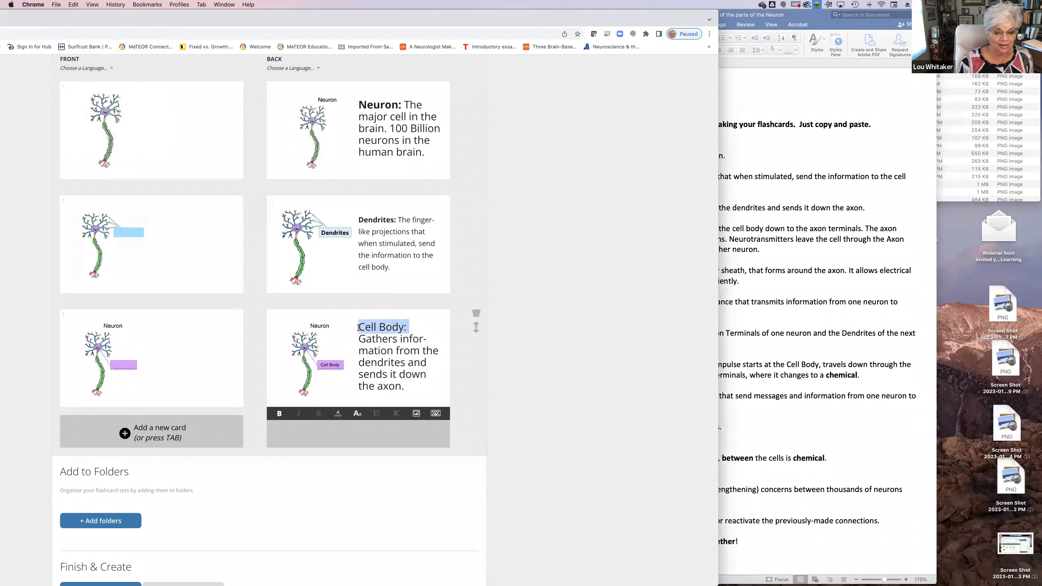
click(279, 413)
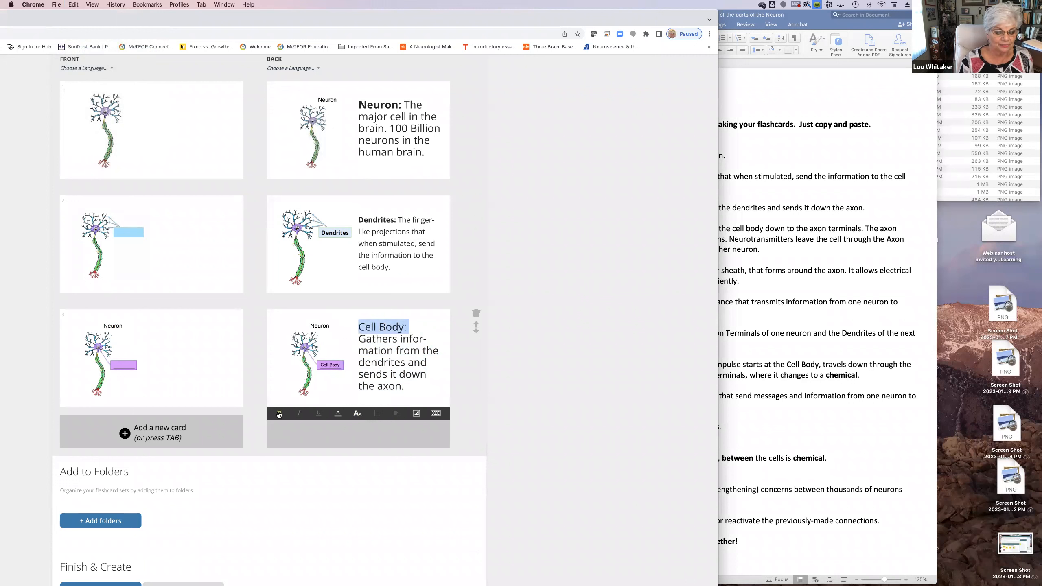
click(363, 446)
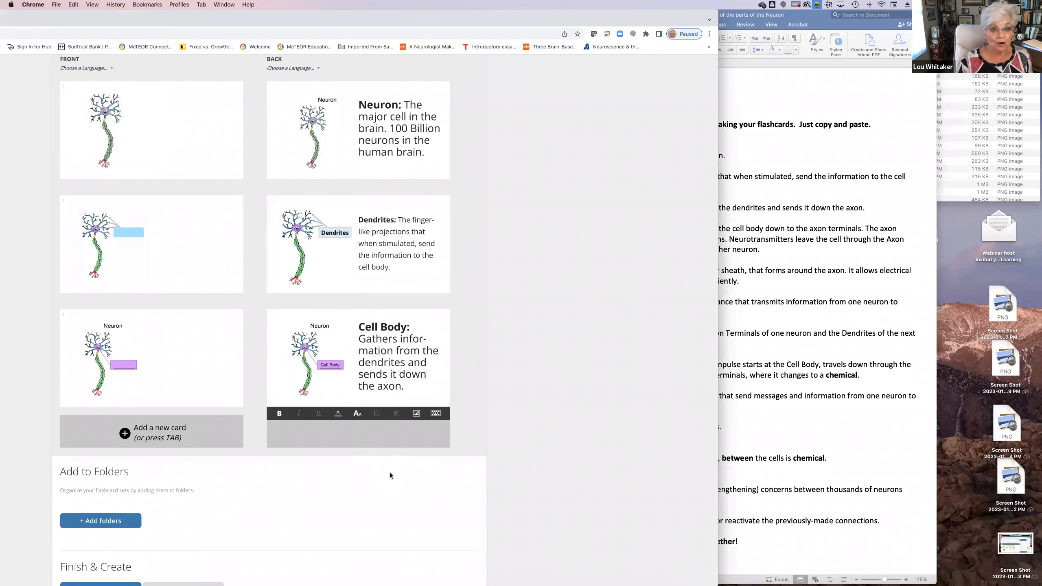
Create the Neuron 3 flashcard set and move the browser window so the whole set page is visible
scroll(381, 466, down, 5)
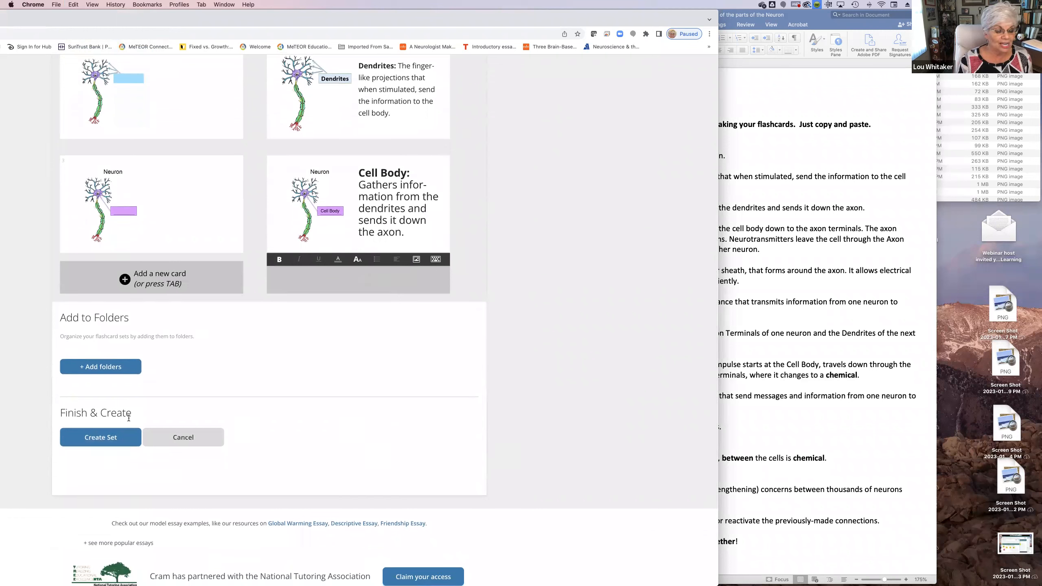
click(103, 437)
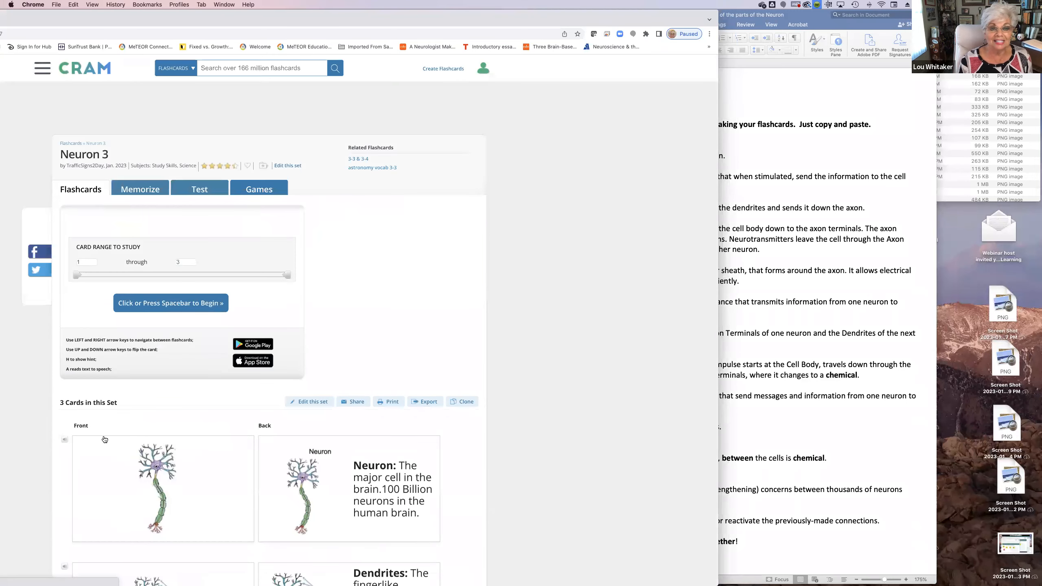
drag(338, 15, 580, 39)
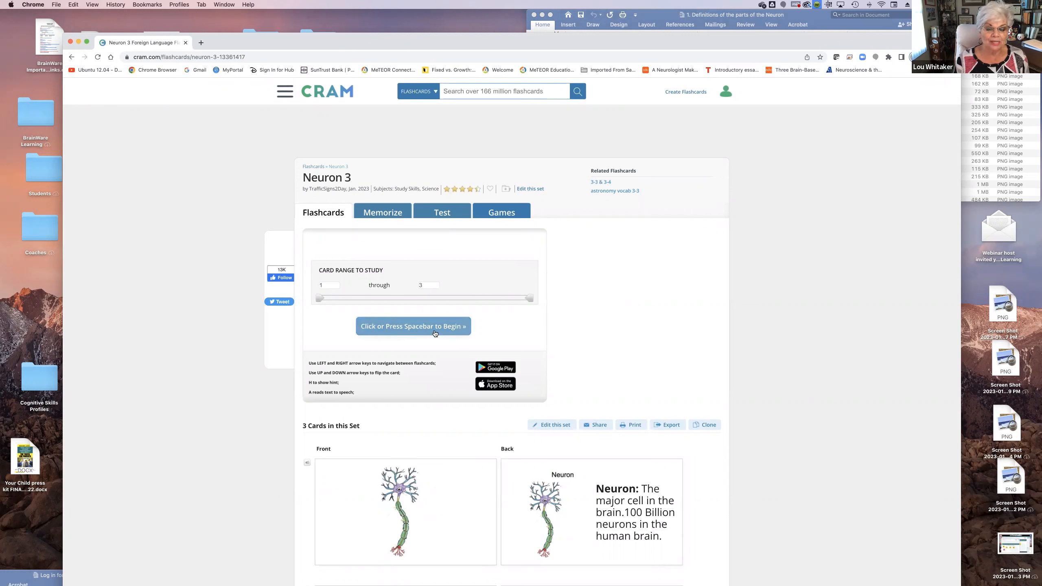
Begin studying cards 1 through 3 with the front side shown first, and flip the Neuron card between its sides
click(422, 327)
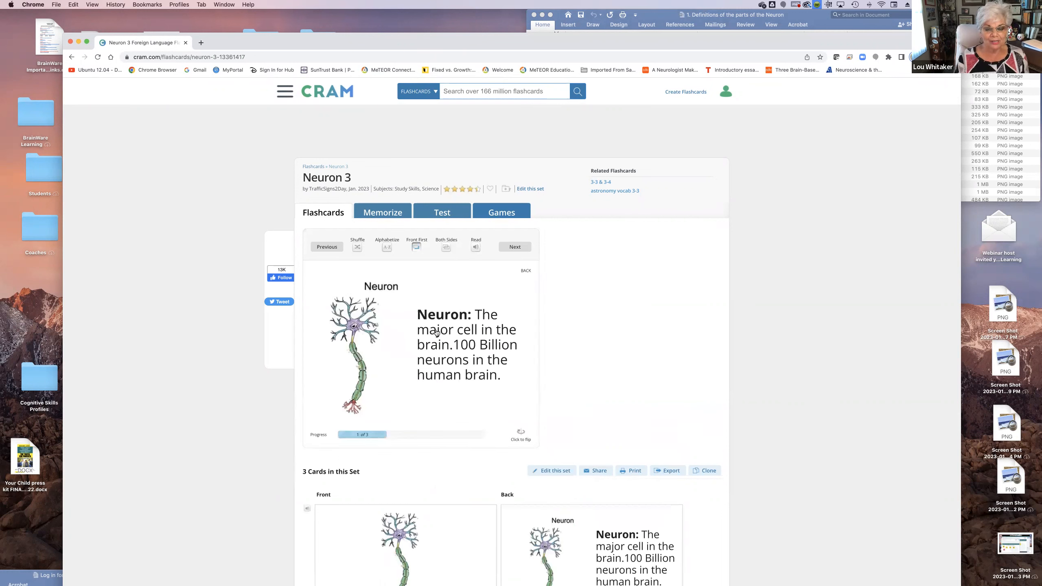
click(416, 248)
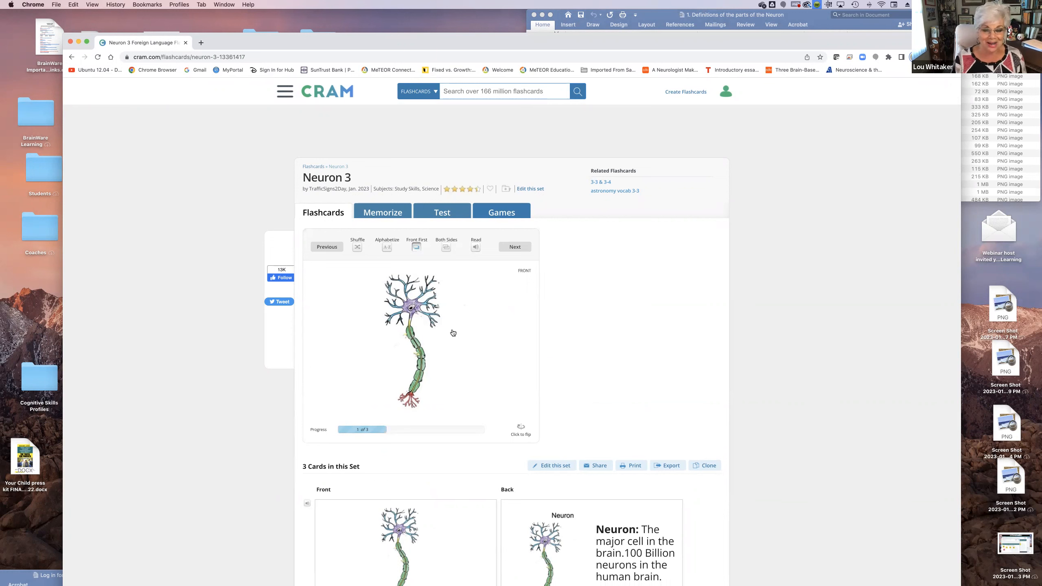
double_click(416, 341)
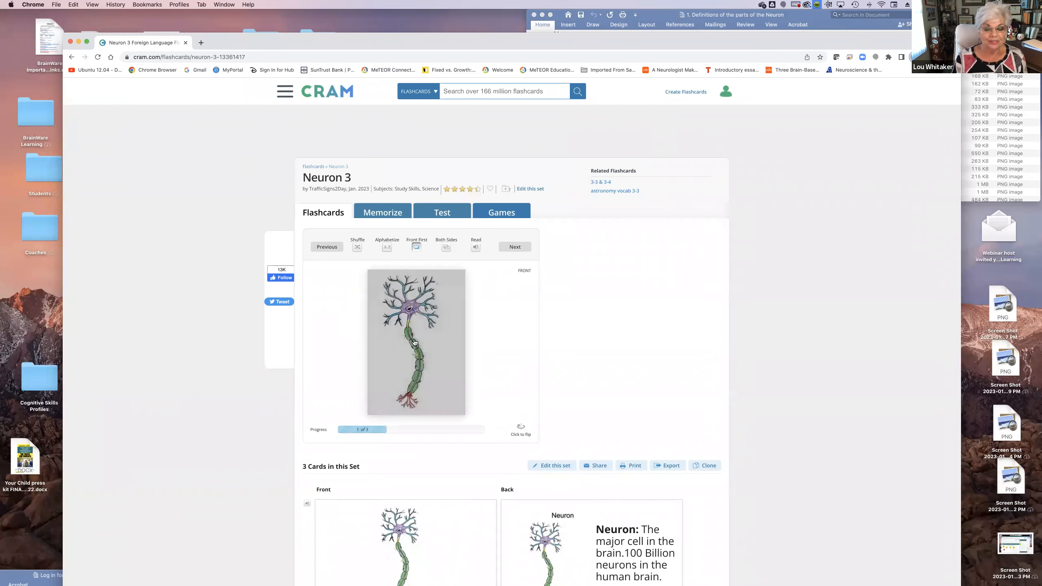
click(431, 343)
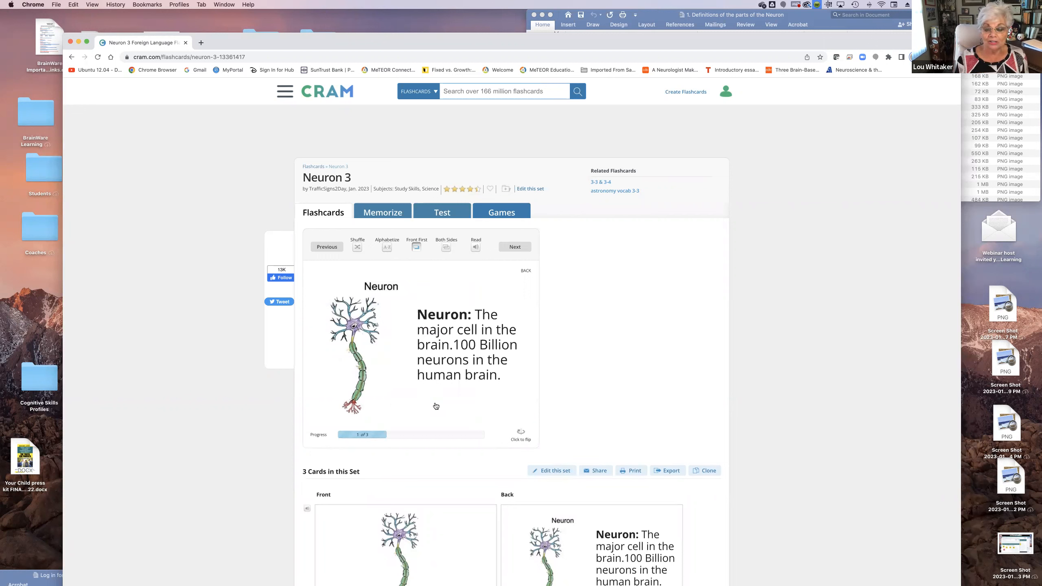
click(378, 359)
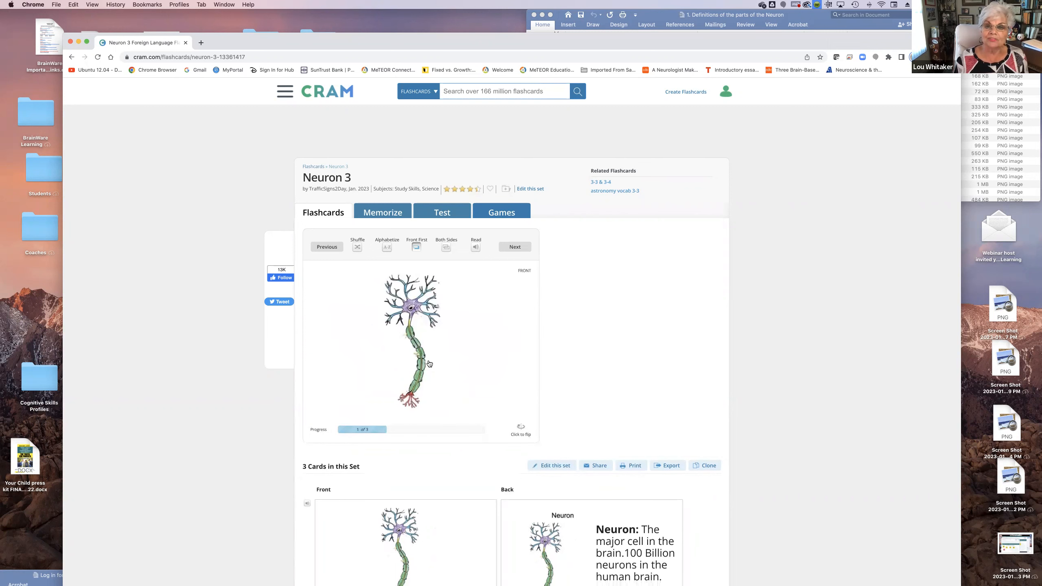
click(428, 363)
click(388, 364)
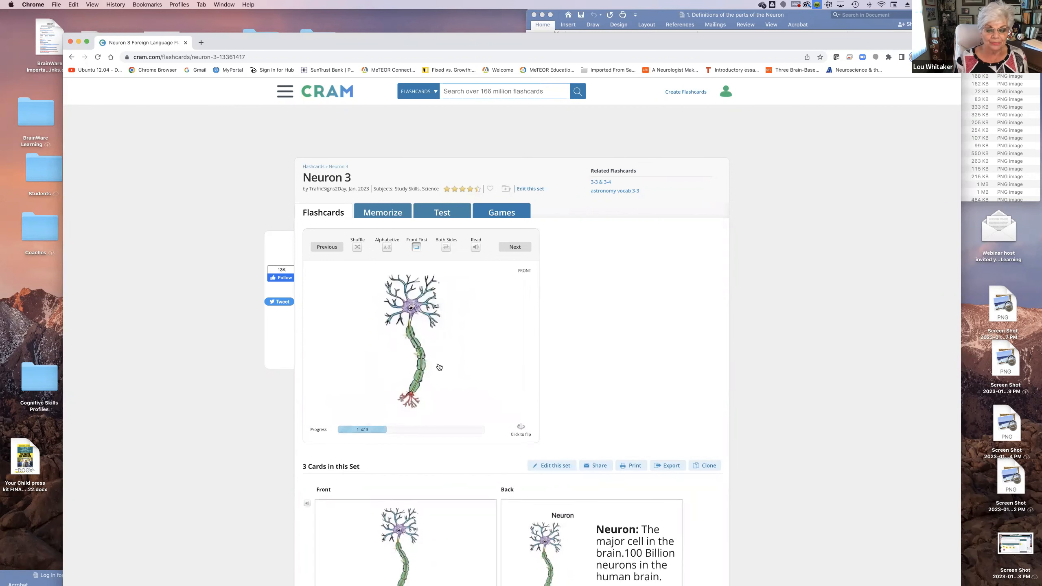
click(441, 366)
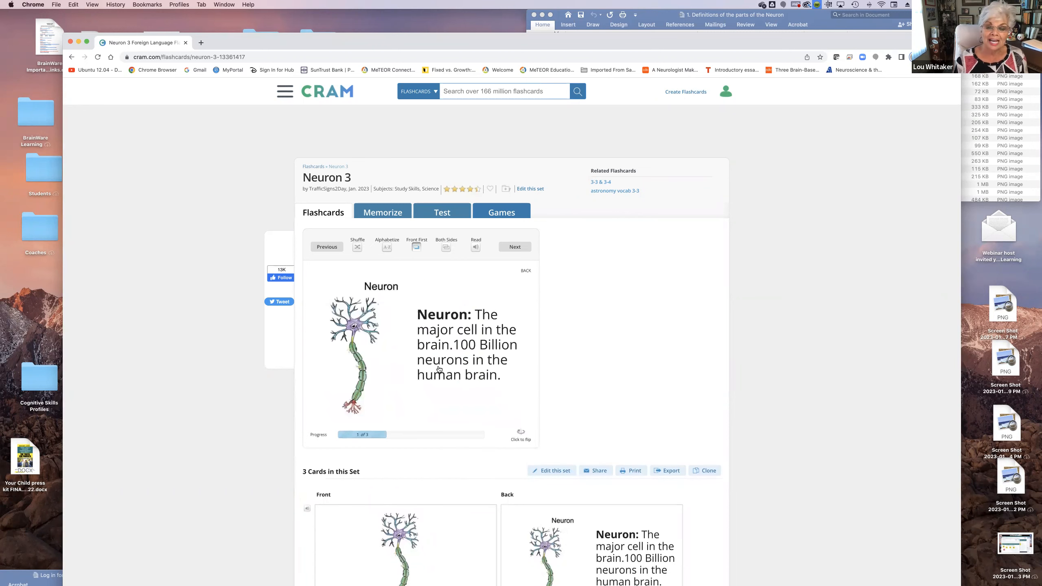
Advance to the second study card and flip it between the blank-label image and the Dendrites definition
scroll(410, 394, down, 1)
click(517, 245)
scroll(516, 246, up, 1)
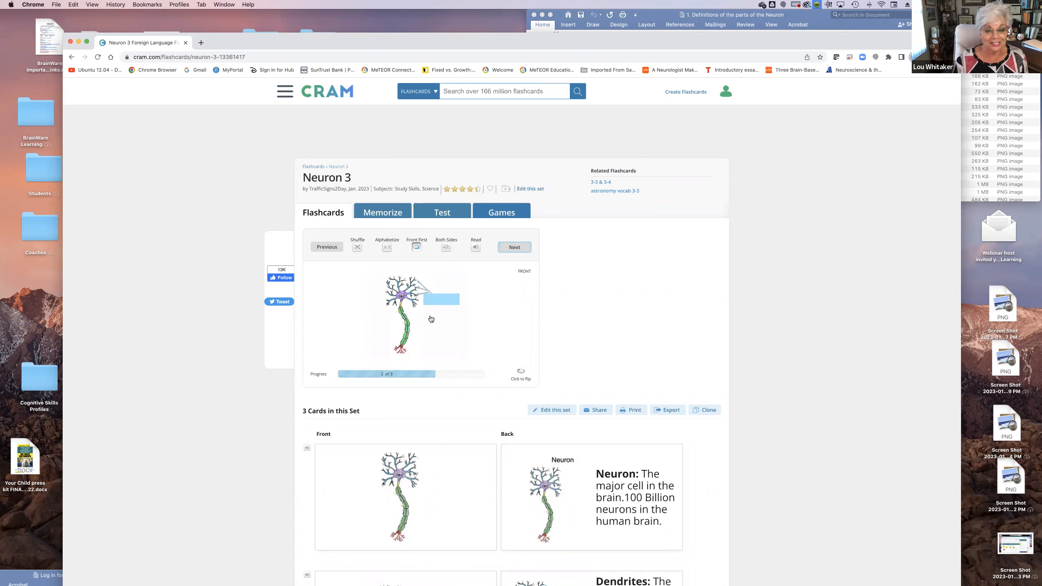
click(405, 317)
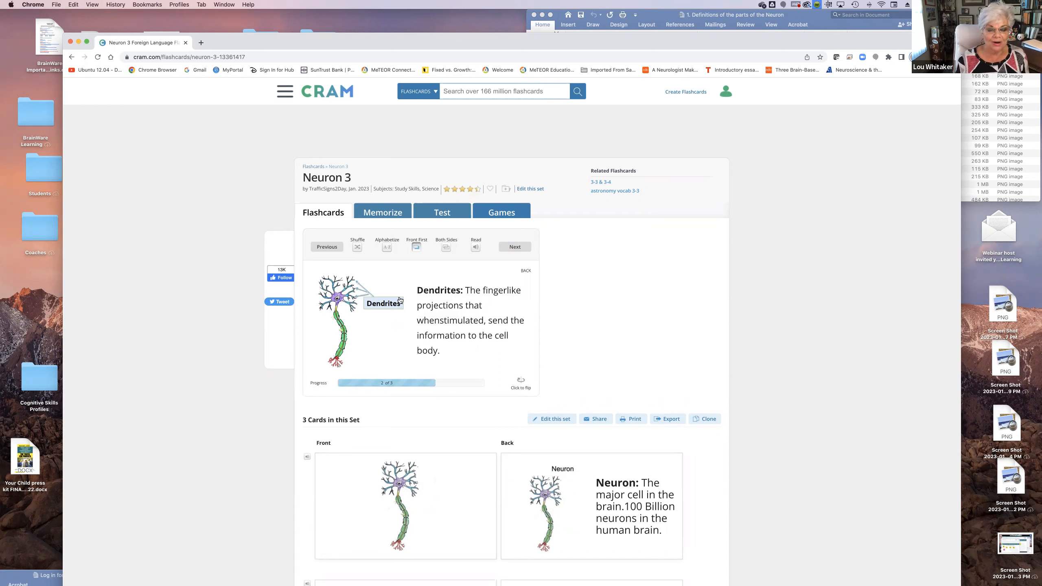
click(405, 319)
click(451, 321)
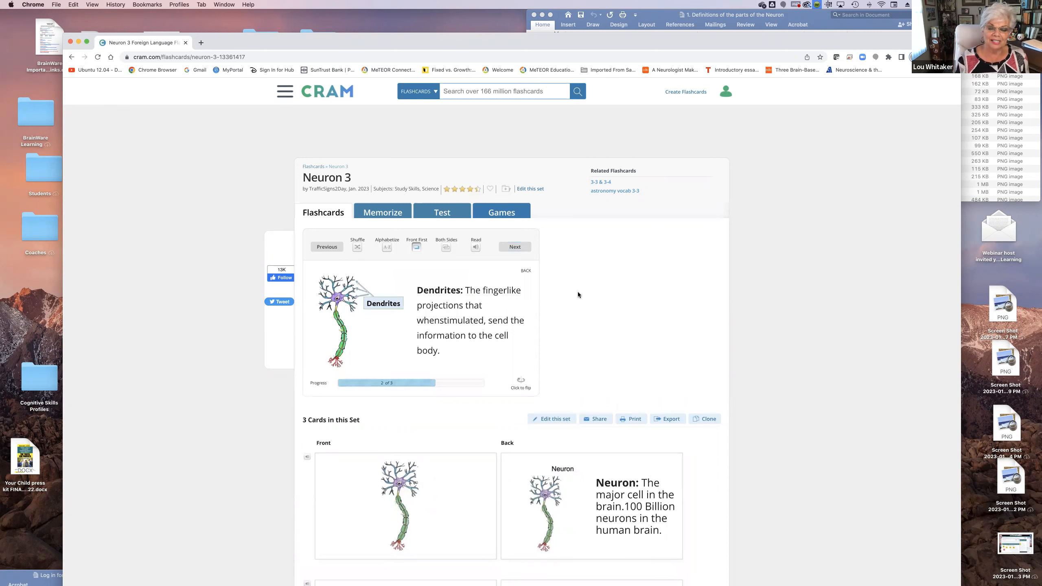
Advance to the third study card and flip it to review the Cell Body definition on its back
click(511, 247)
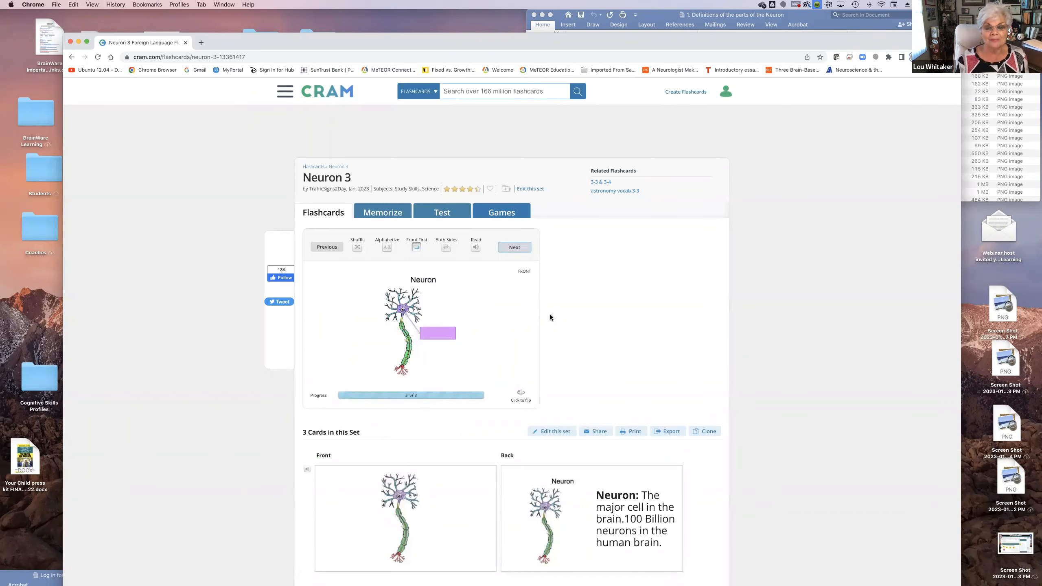
click(449, 316)
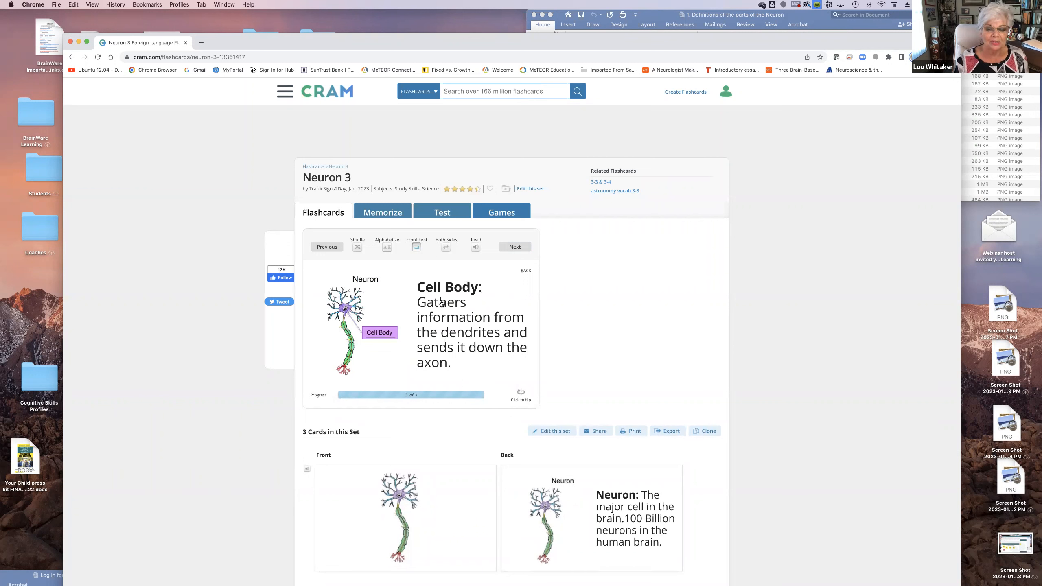
click(406, 323)
click(409, 324)
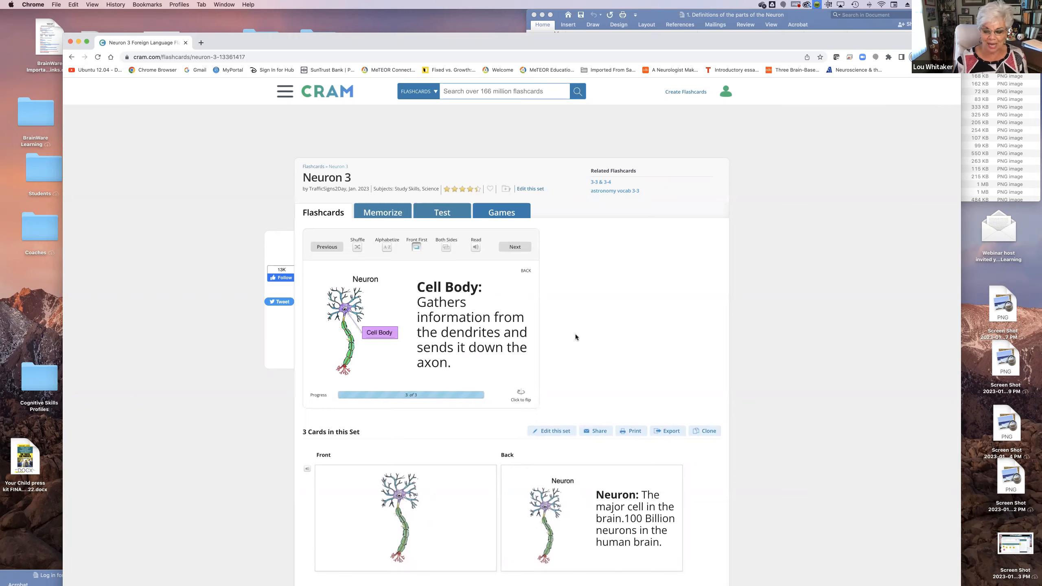
Open the Neuron 3 set for editing and insert the missing space in "when stimulated" on the second flashcard's back
scroll(575, 334, down, 3)
scroll(575, 334, down, 2)
scroll(576, 337, down, 1)
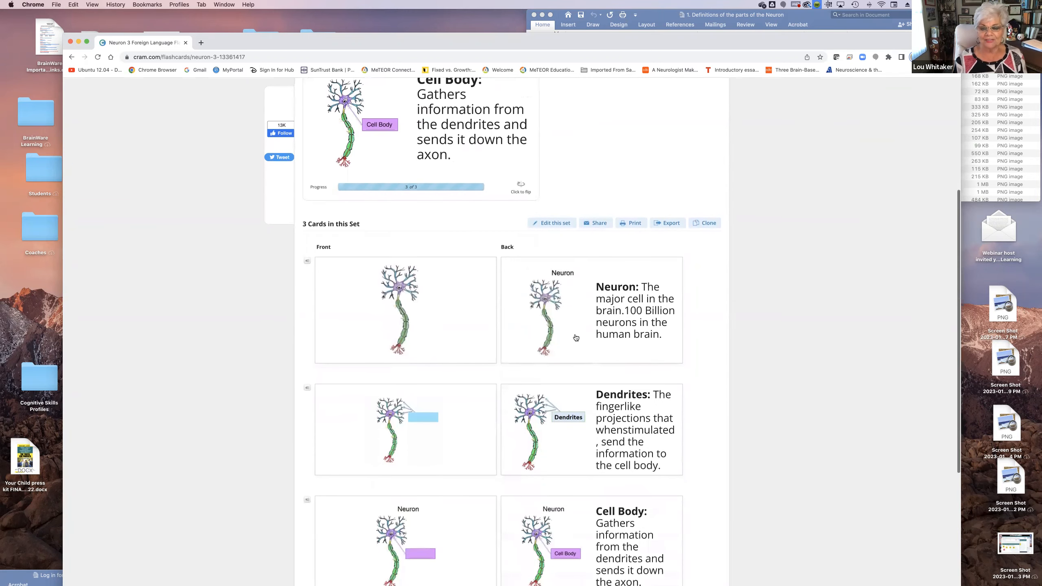
click(555, 225)
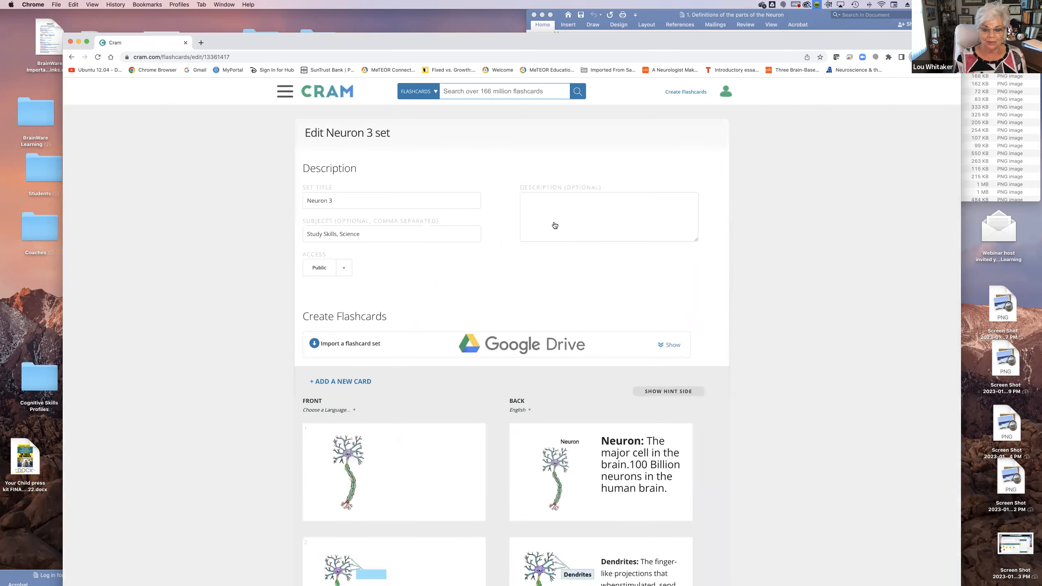
scroll(475, 410, down, 10)
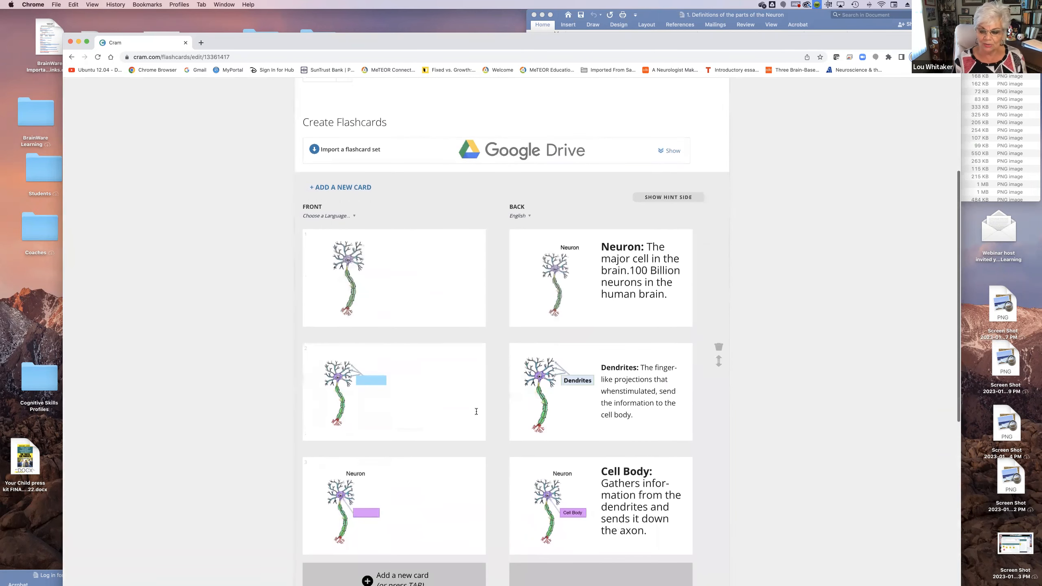
click(632, 300)
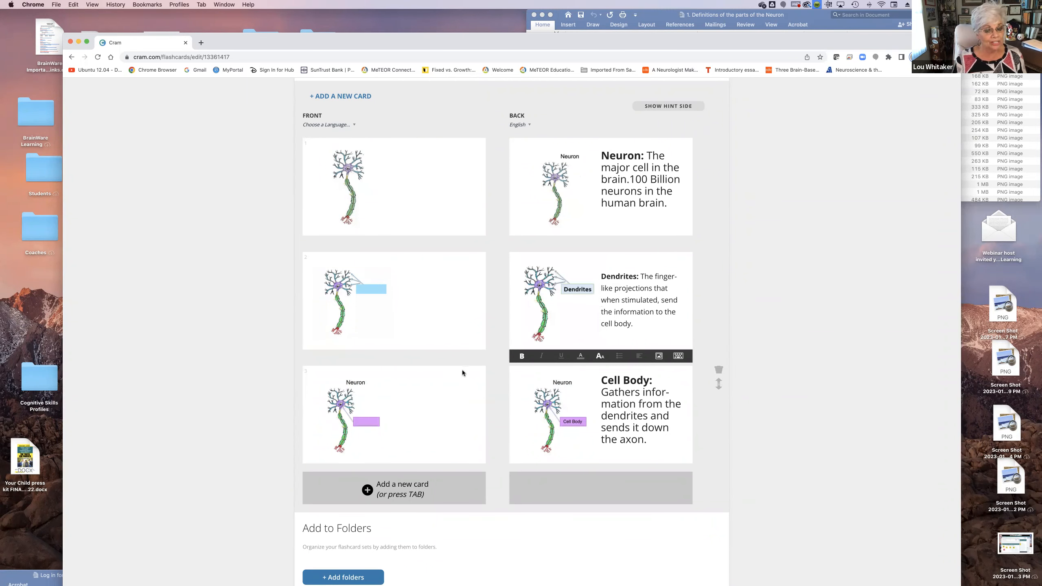
scroll(463, 370, down, 3)
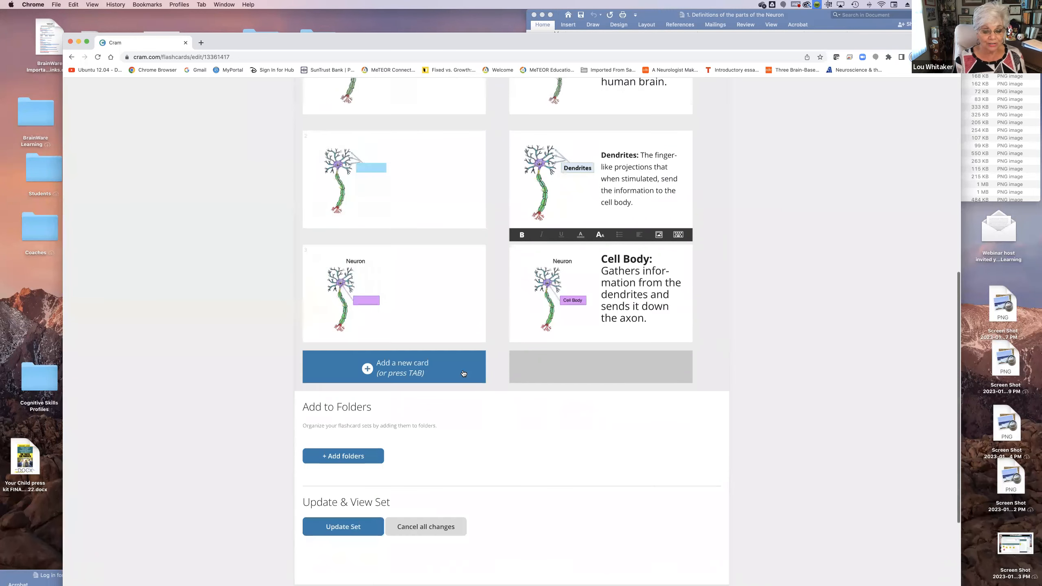
Save the updated Neuron 3 set and begin a Memorize round with it
click(349, 531)
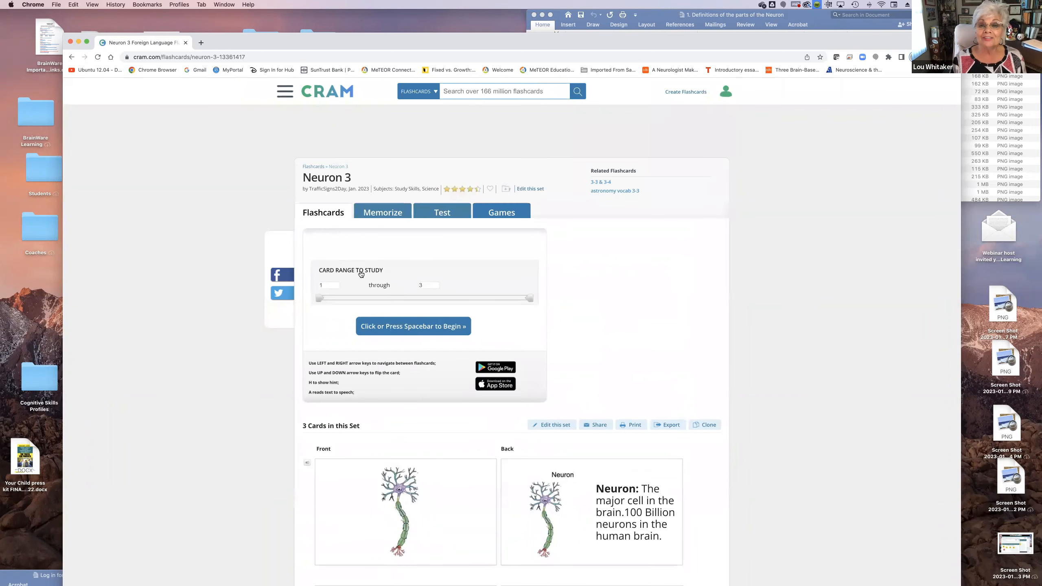
click(382, 212)
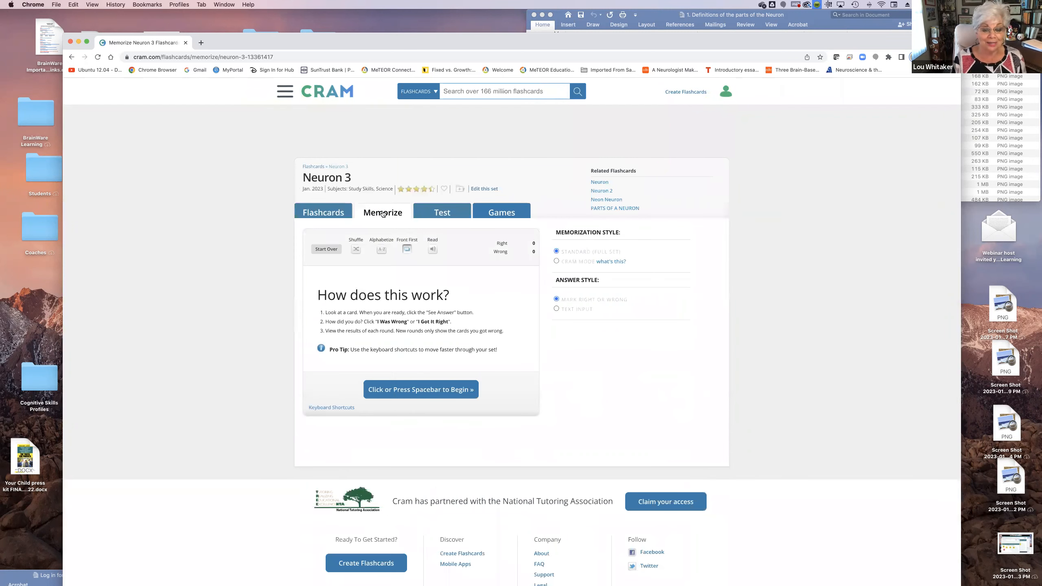
click(430, 389)
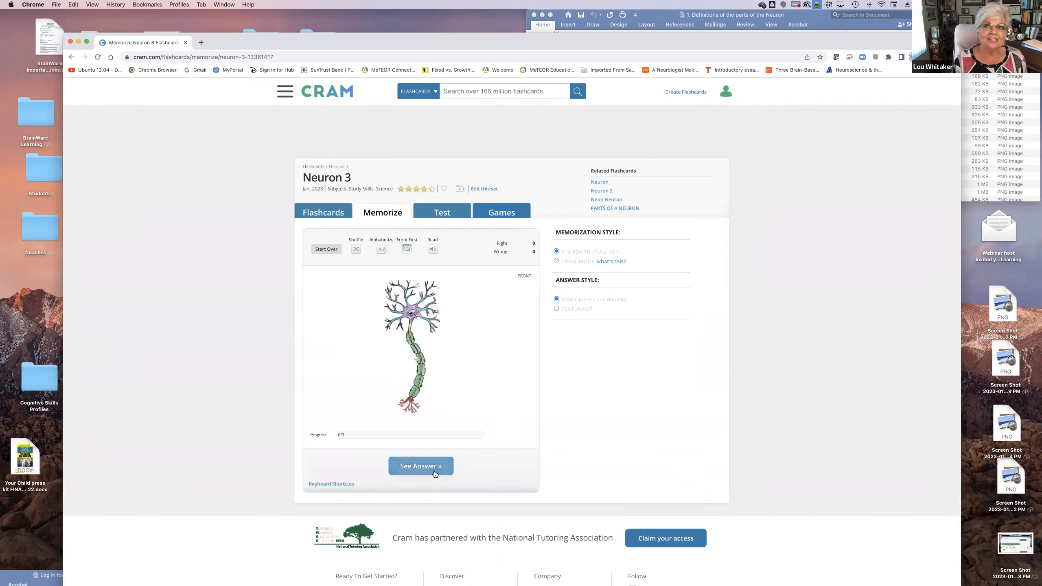
Reveal the answer to each of the three cards, mark each as right, and review the round's overall results
click(419, 466)
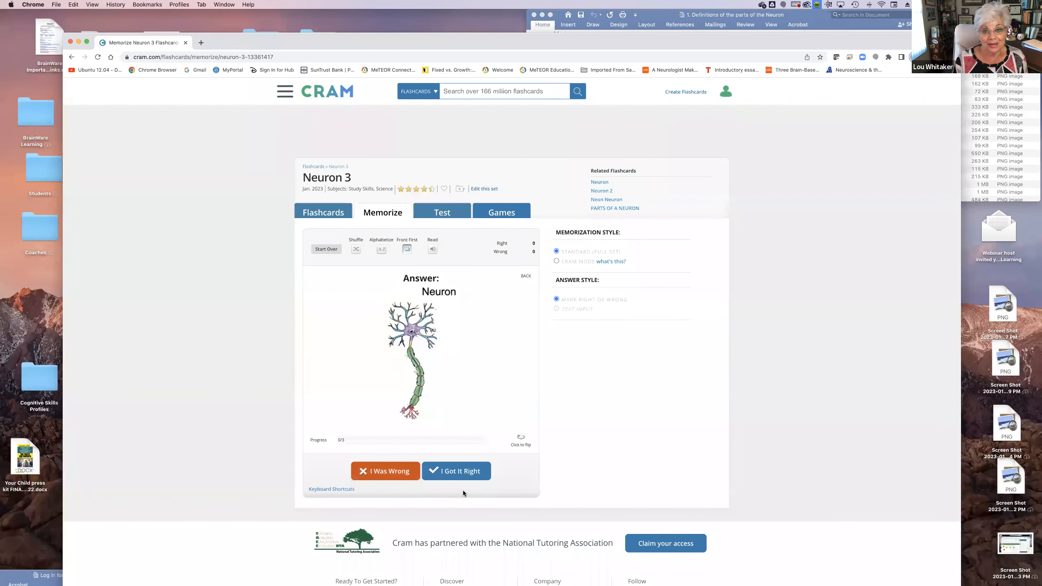
click(462, 477)
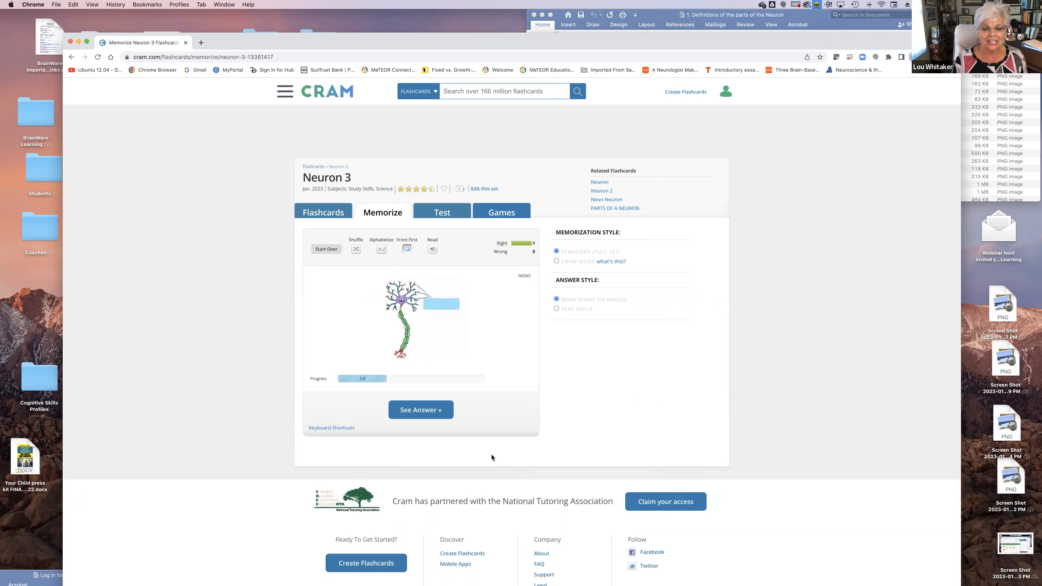
click(424, 411)
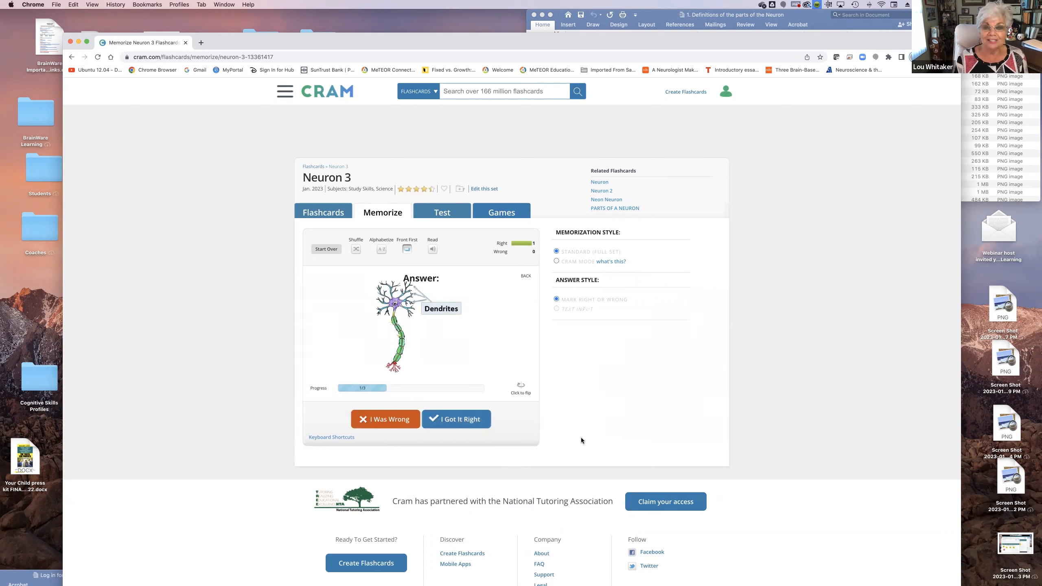
click(451, 422)
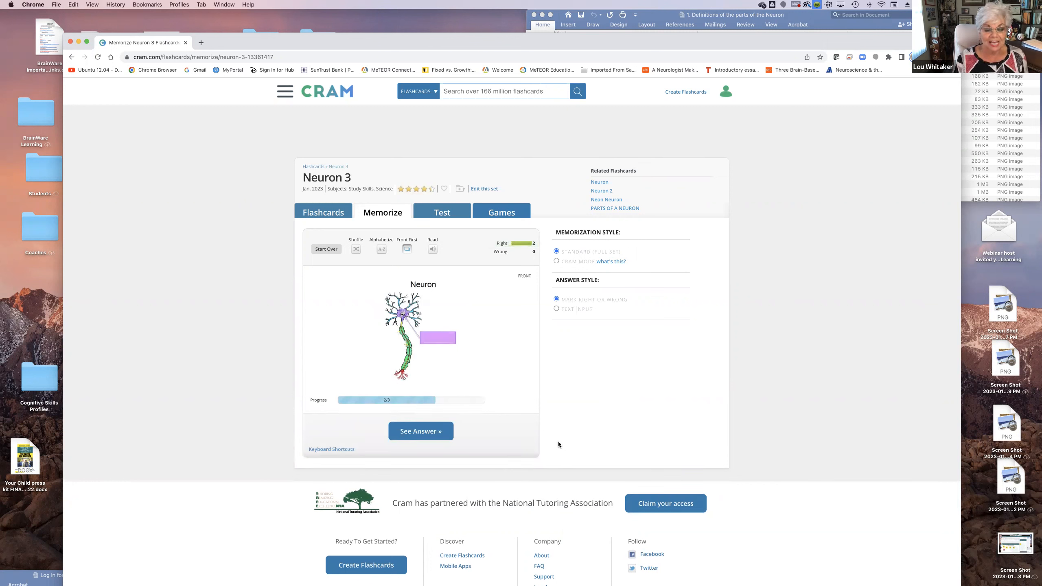
click(426, 432)
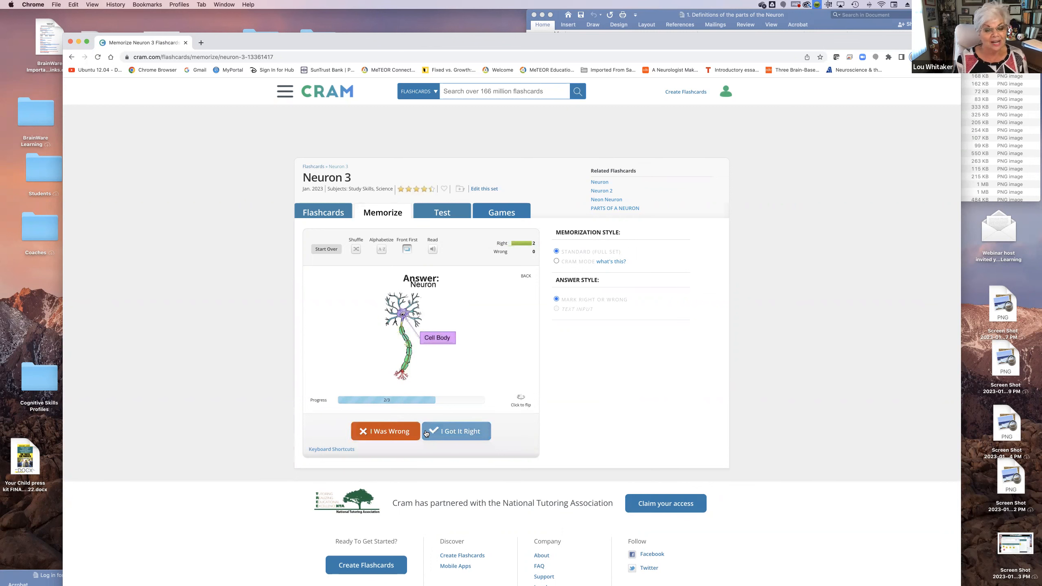
click(426, 432)
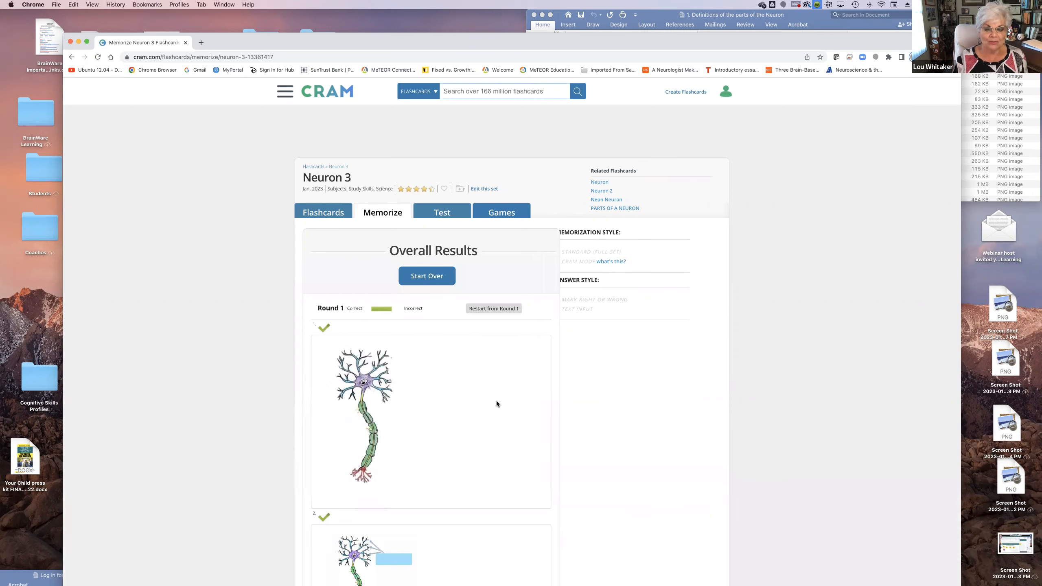
scroll(496, 400, down, 6)
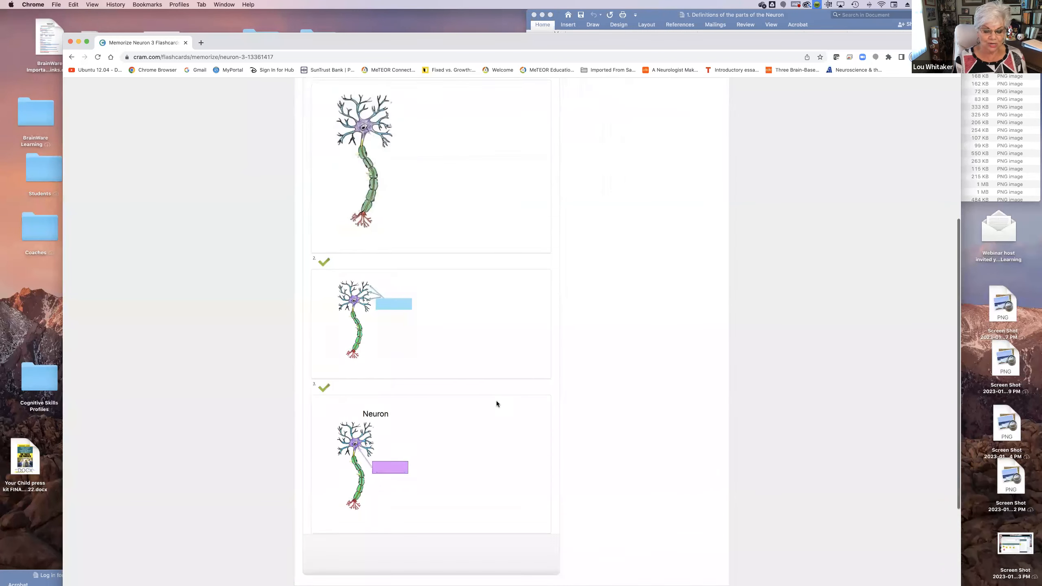
scroll(496, 401, down, 4)
scroll(454, 162, up, 10)
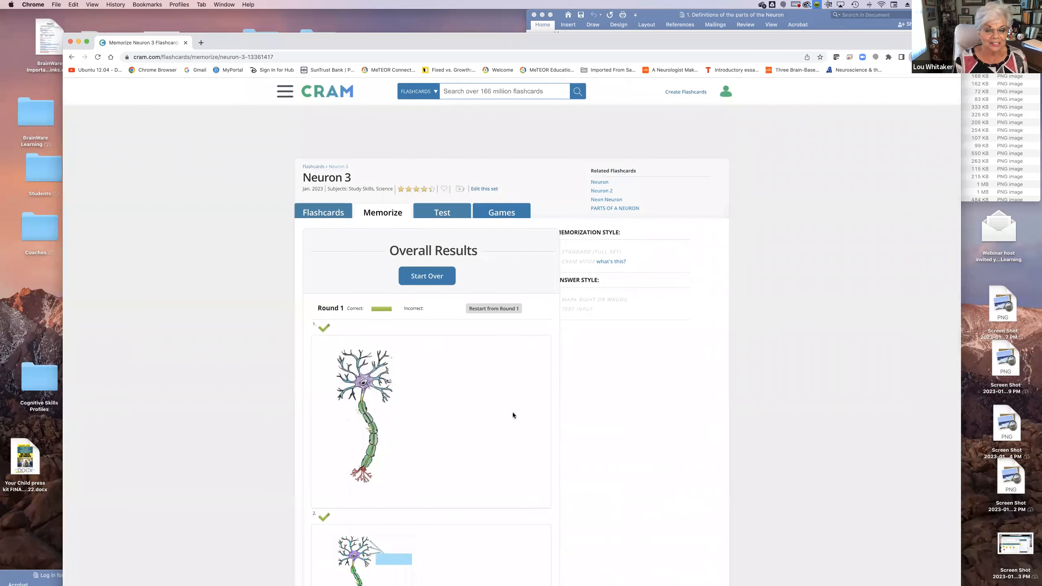
Start the Memorize round over with Shuffle, reveal the Neuron card's answer and mark it as right
click(430, 279)
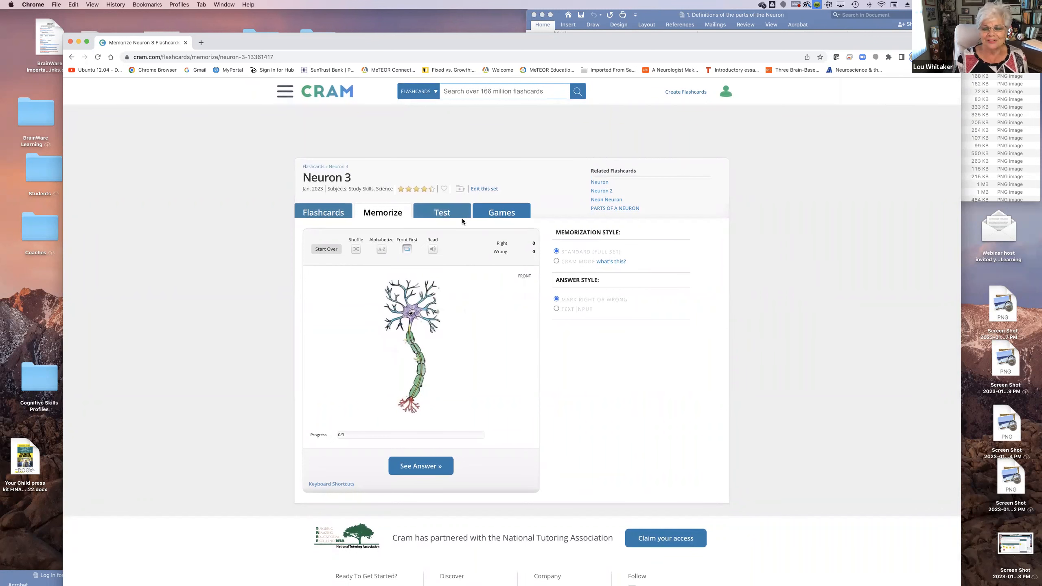
click(355, 249)
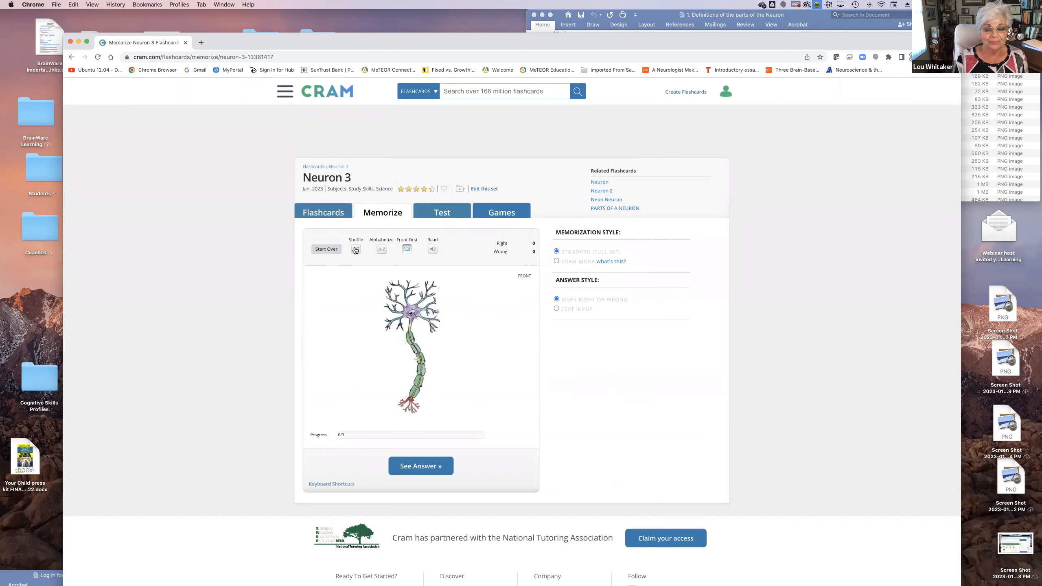
click(423, 466)
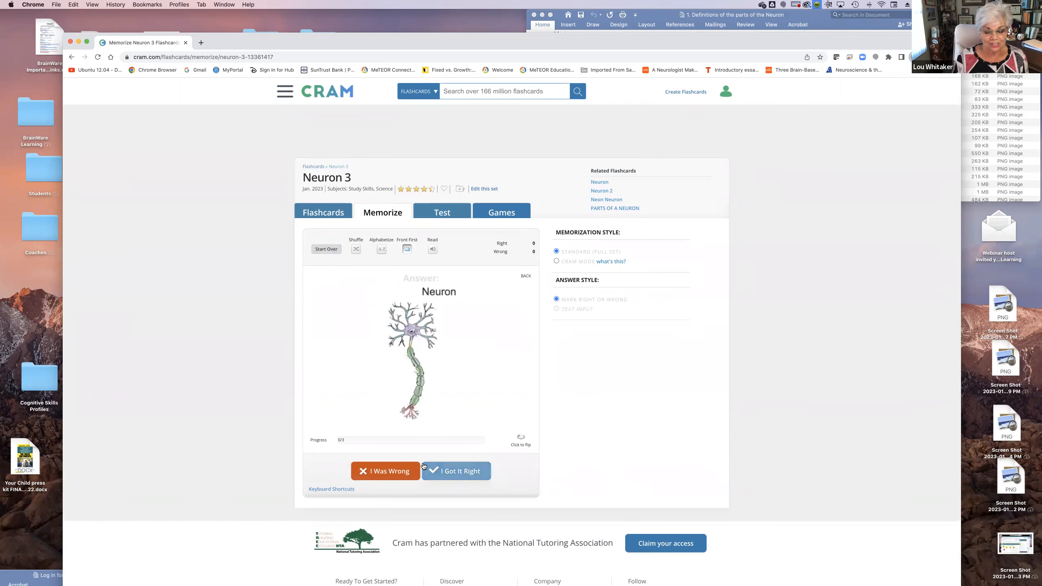
click(453, 473)
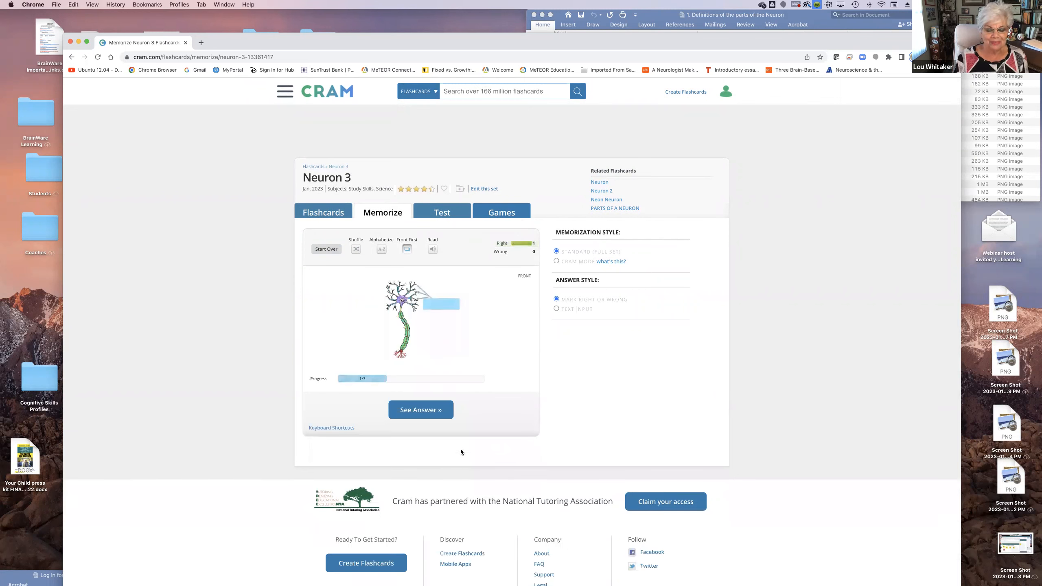
Open the Test mode for the set and match question 1, Cell Body, with image C
click(441, 213)
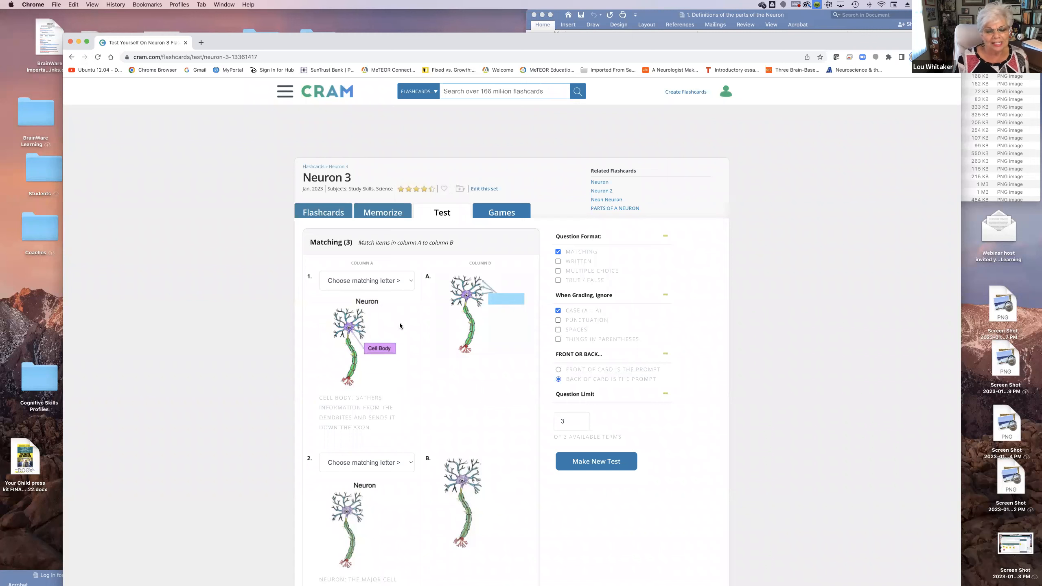
scroll(400, 325, down, 2)
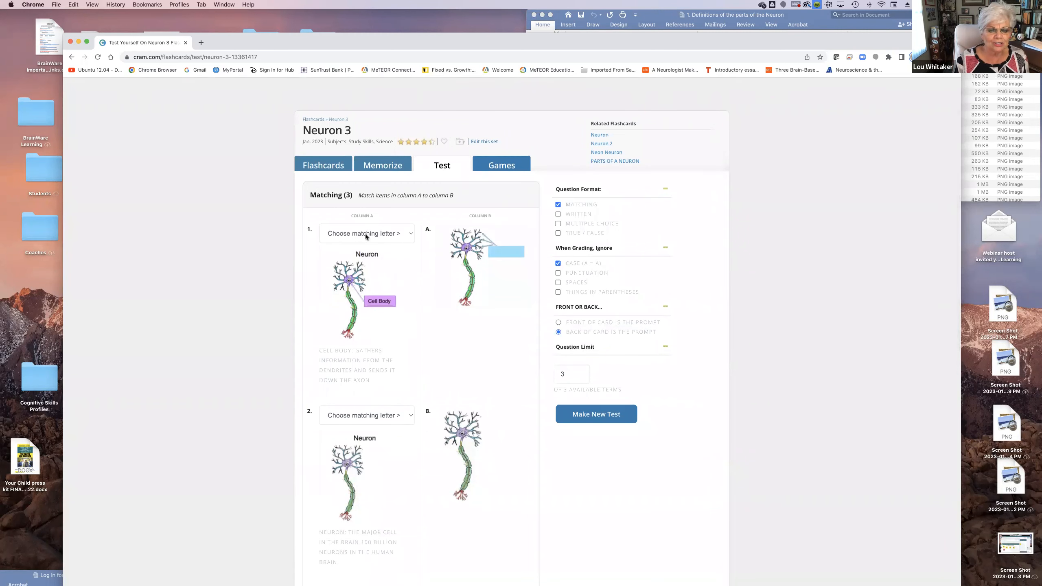
click(409, 233)
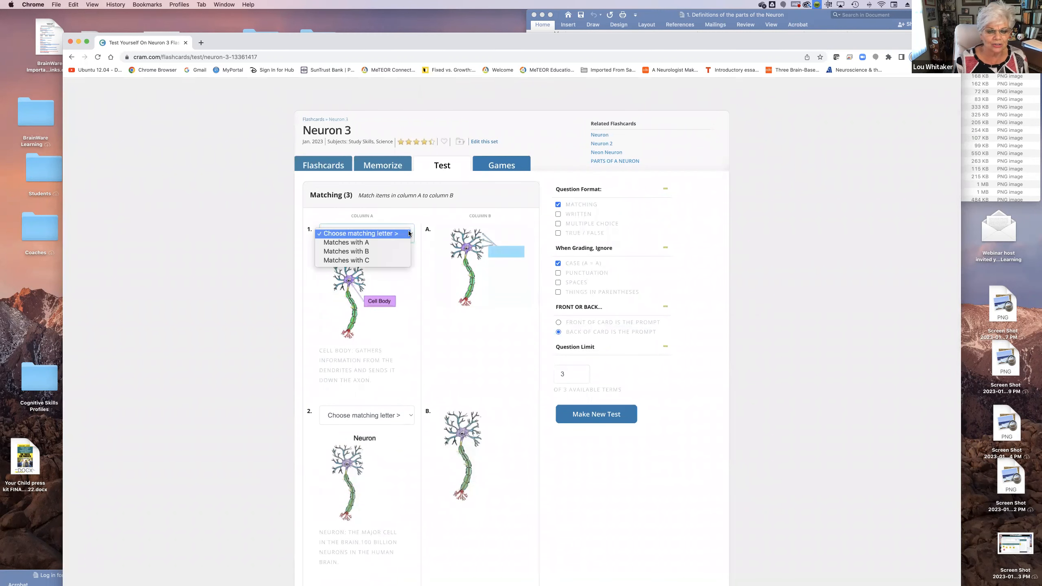
click(403, 278)
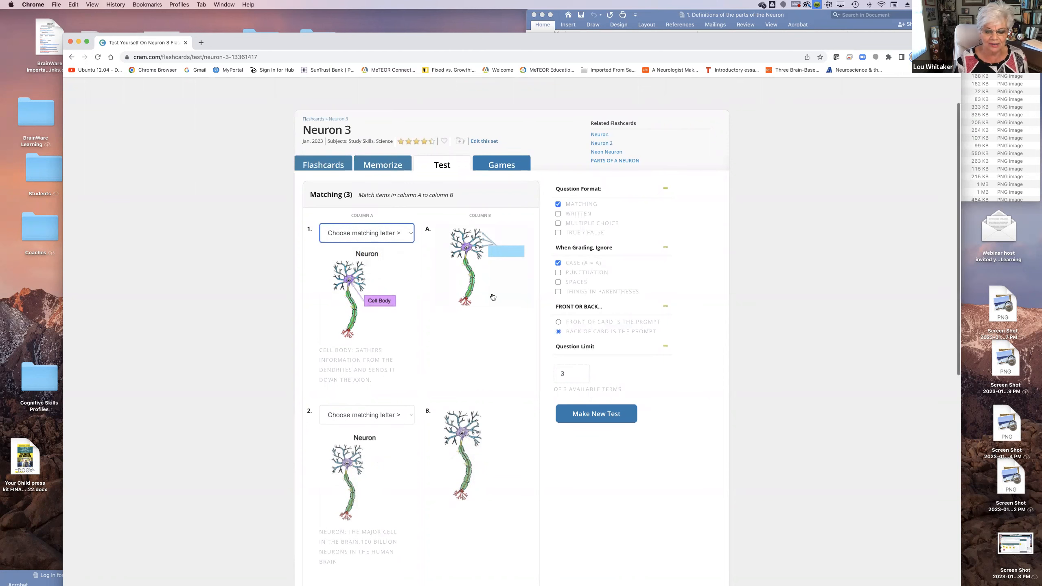
scroll(492, 297, down, 5)
scroll(493, 297, down, 1)
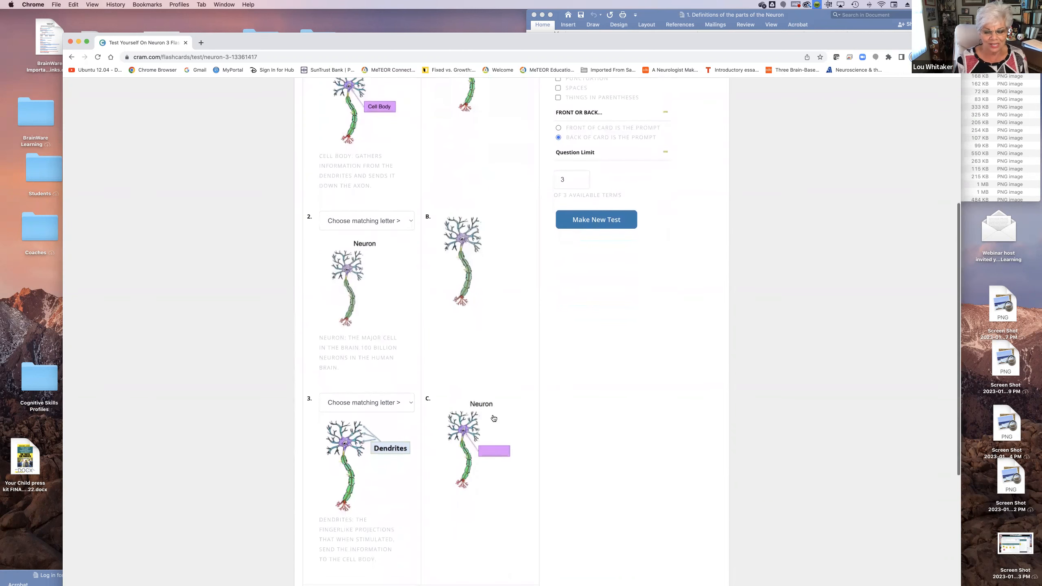
scroll(379, 176, up, 4)
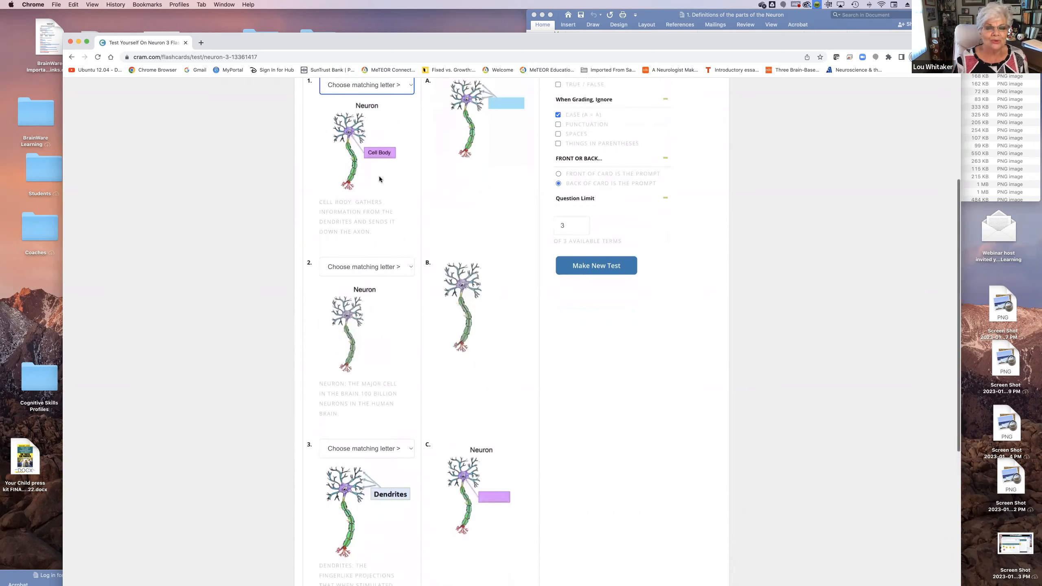
click(410, 168)
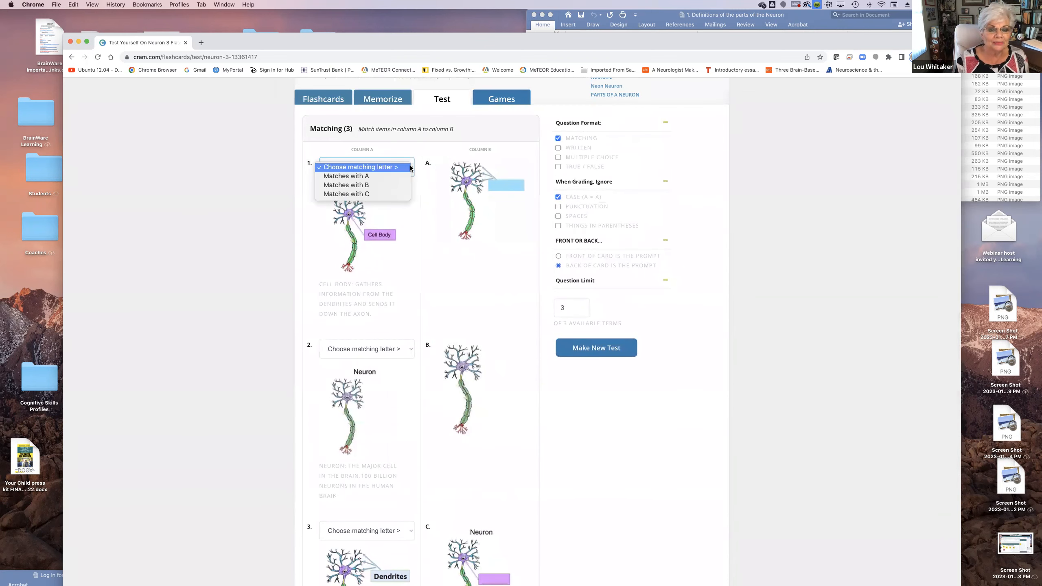
click(385, 195)
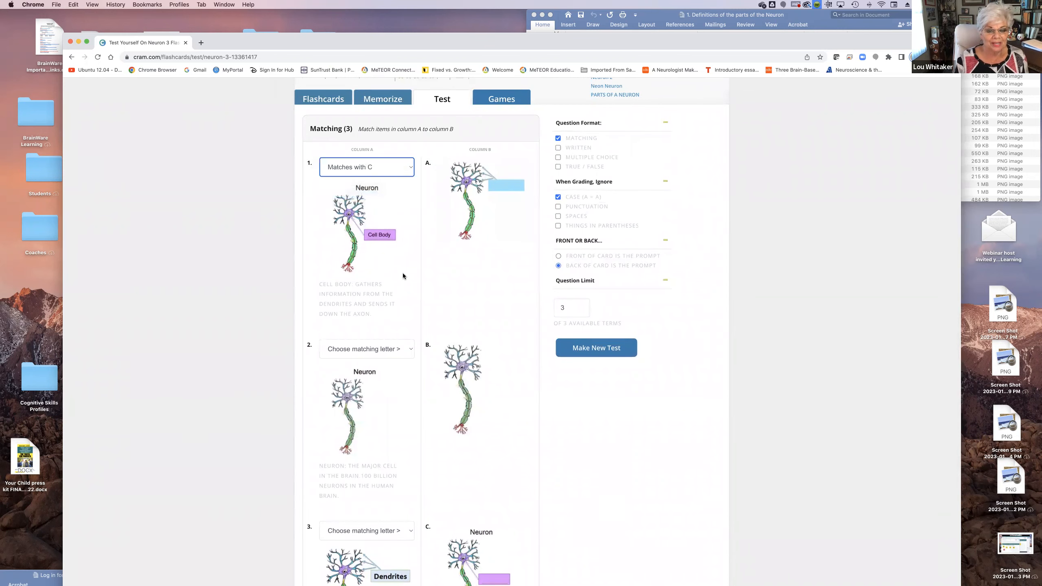
Match question 2 of the test, Neuron, with the unlabeled neuron image B
scroll(402, 273, down, 4)
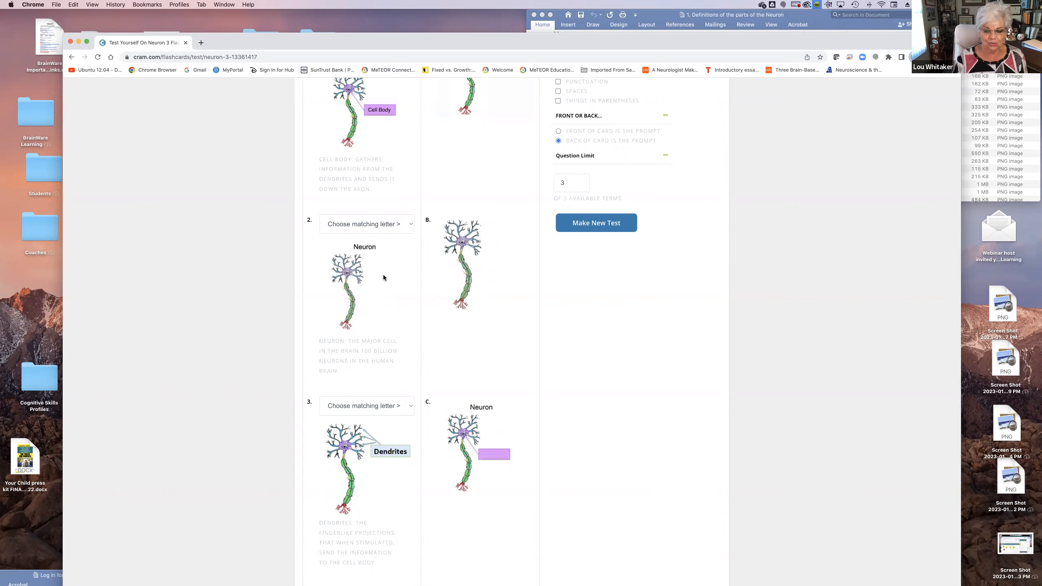
scroll(383, 275, up, 3)
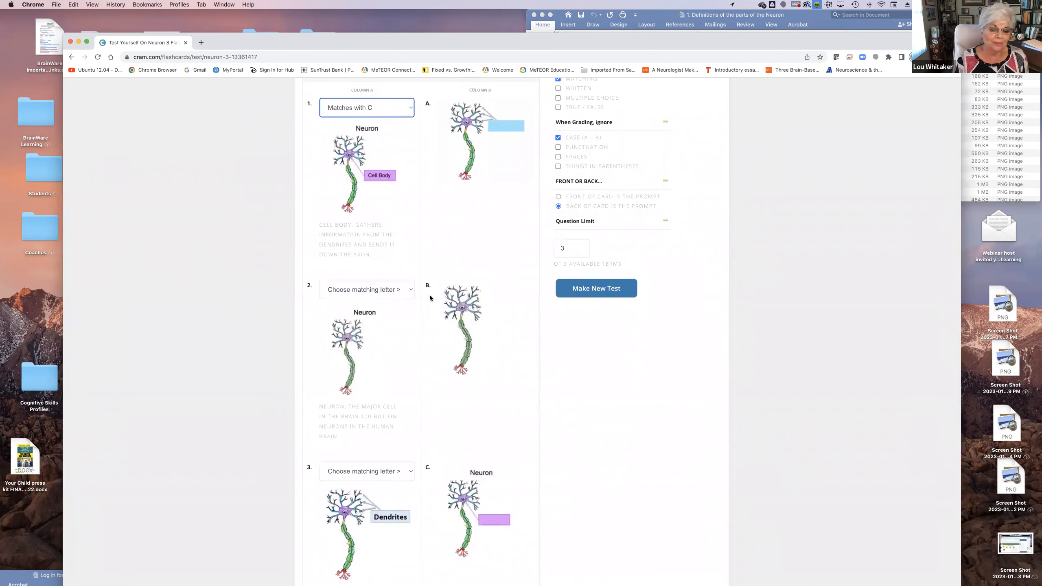
click(411, 290)
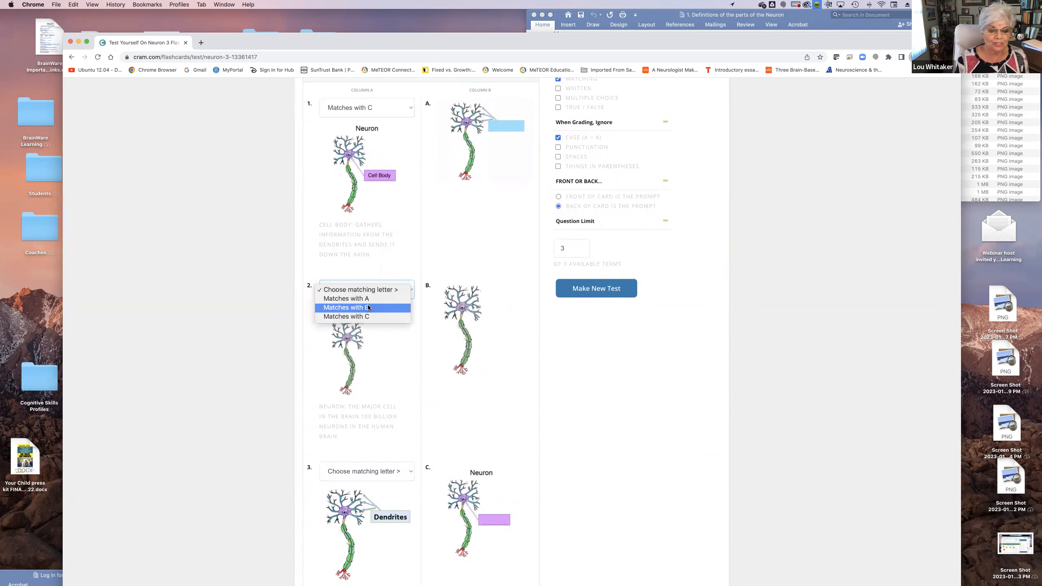
click(374, 308)
Match question 3 of the test, Dendrites, with the blue blank-label image A
scroll(394, 345, down, 5)
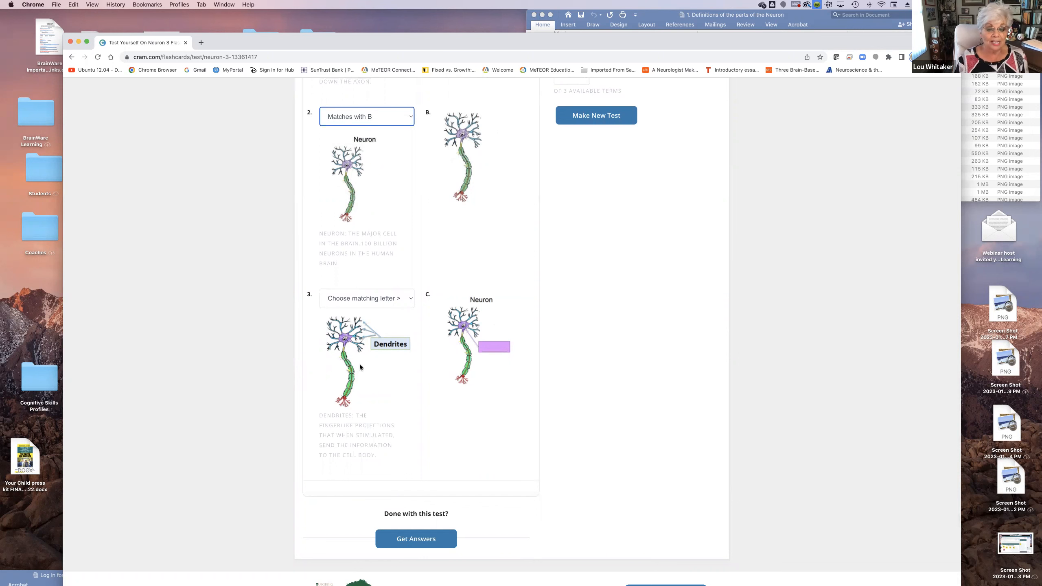
scroll(360, 364, up, 5)
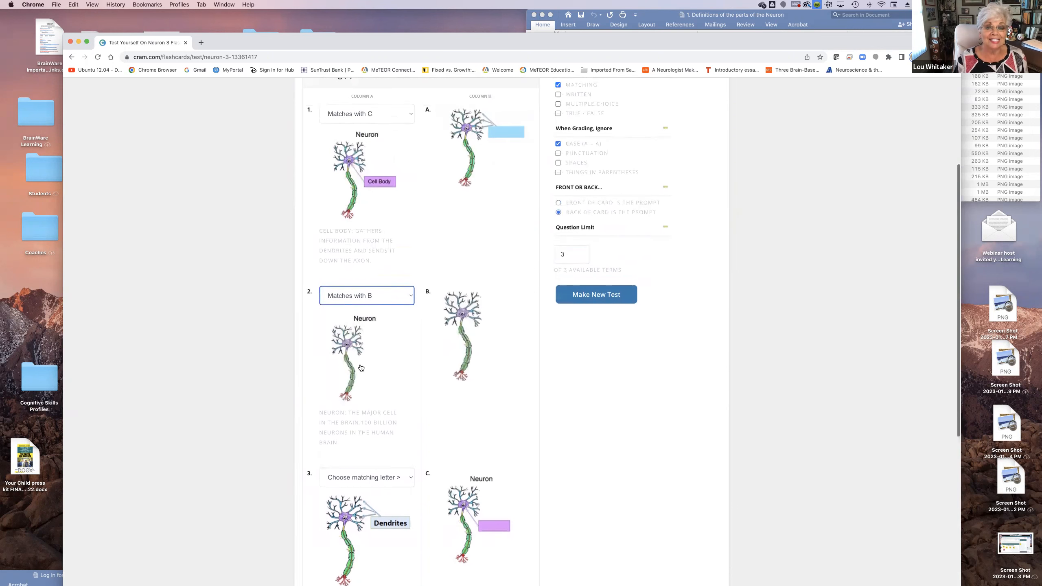
scroll(360, 364, down, 3)
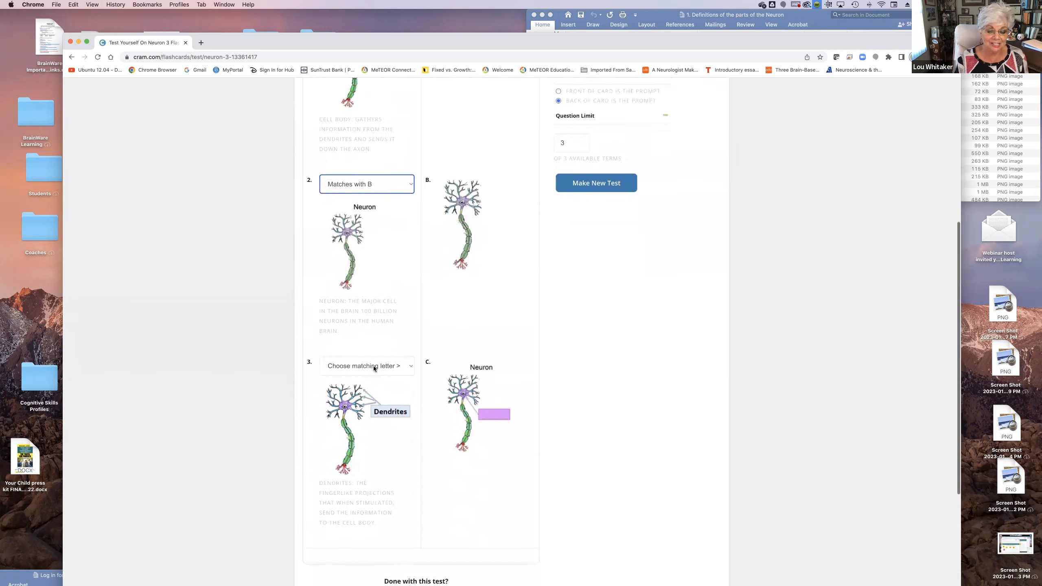
click(411, 367)
click(353, 375)
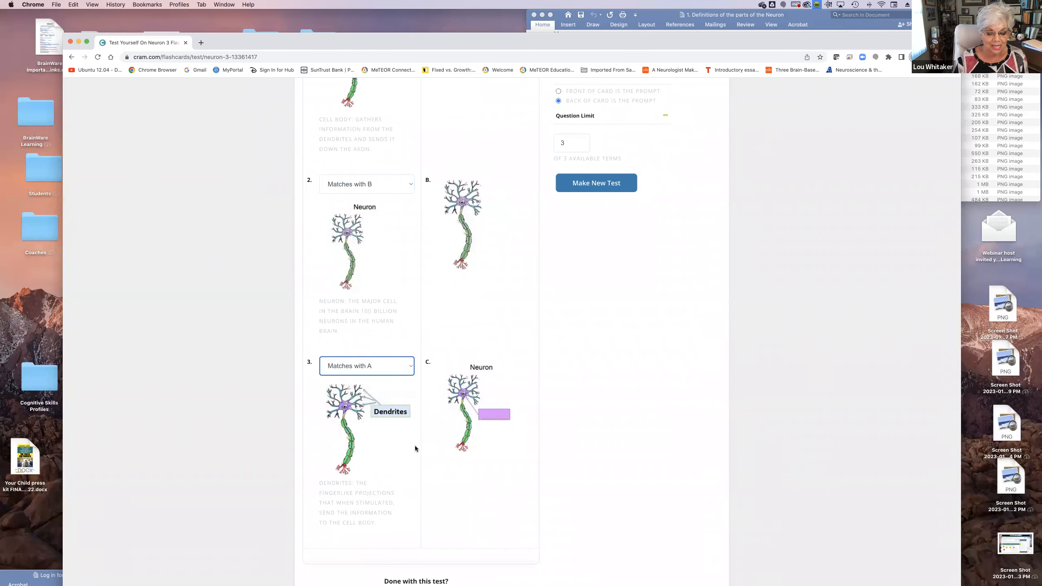
Get the answers for the completed matching test and review the result of each question
scroll(415, 445, down, 4)
click(415, 461)
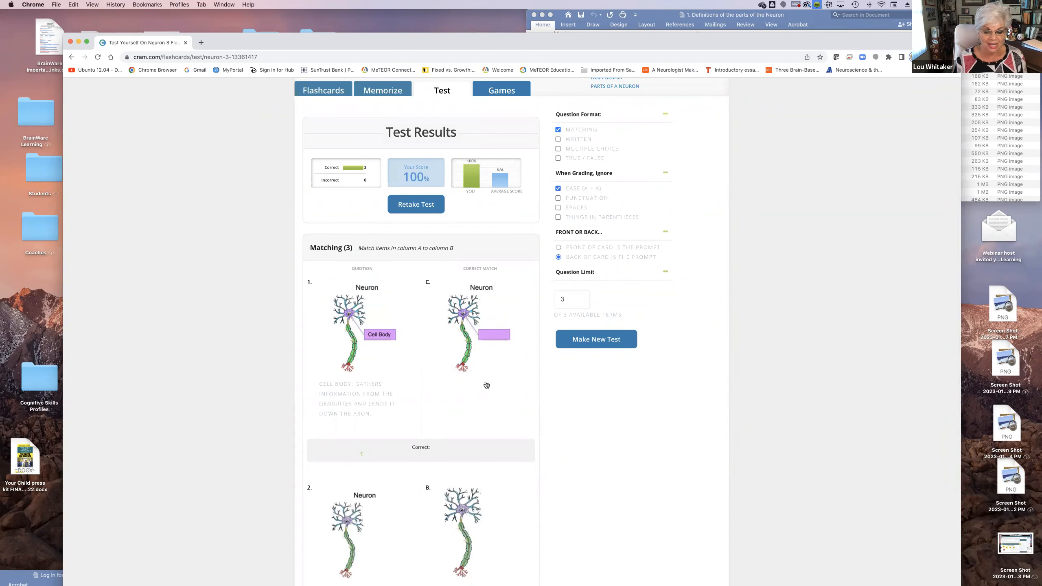
scroll(486, 384, down, 2)
scroll(486, 385, down, 6)
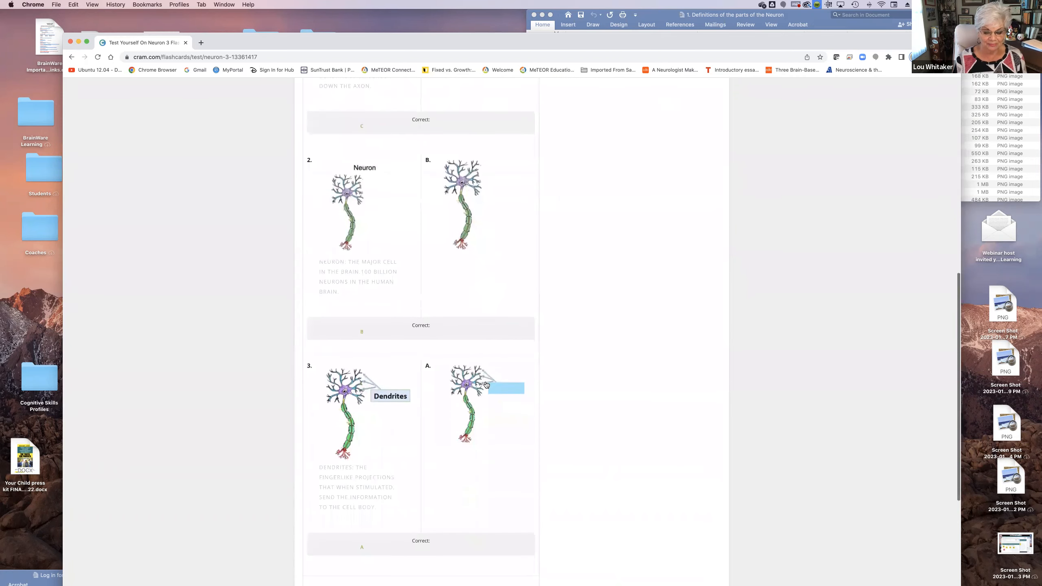
scroll(486, 384, down, 3)
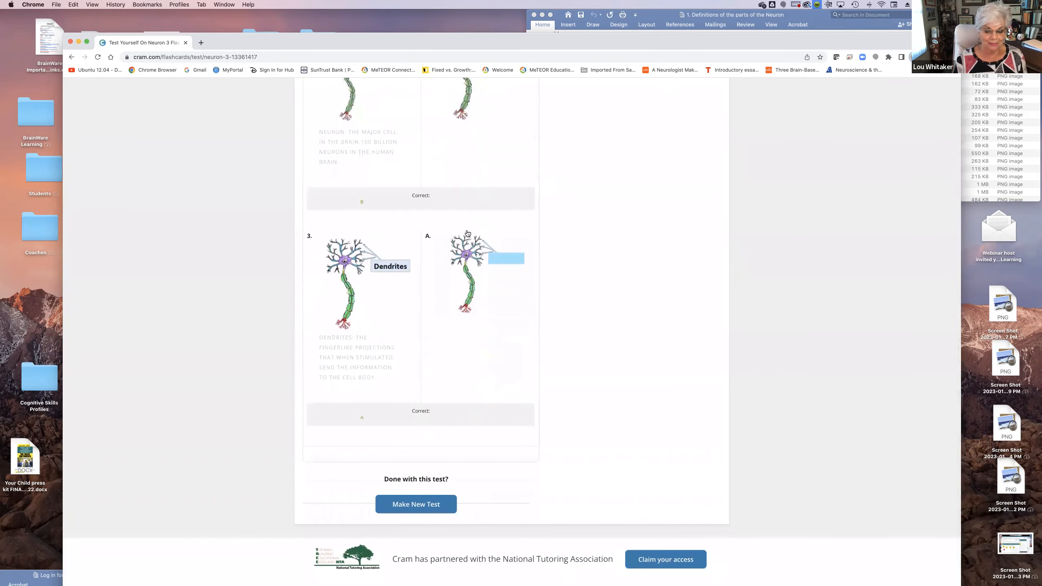
scroll(466, 233, up, 4)
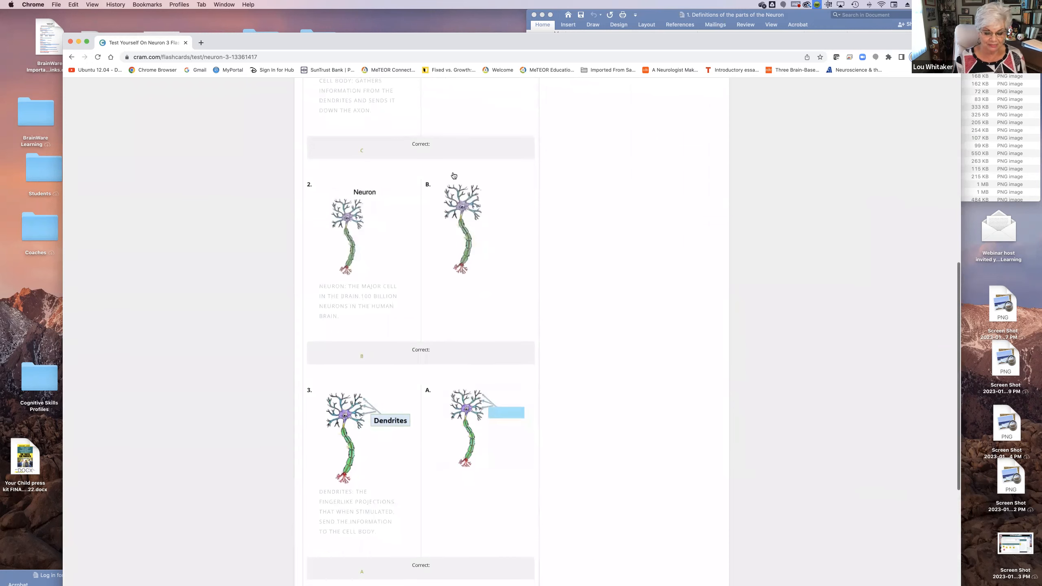
scroll(453, 176, down, 3)
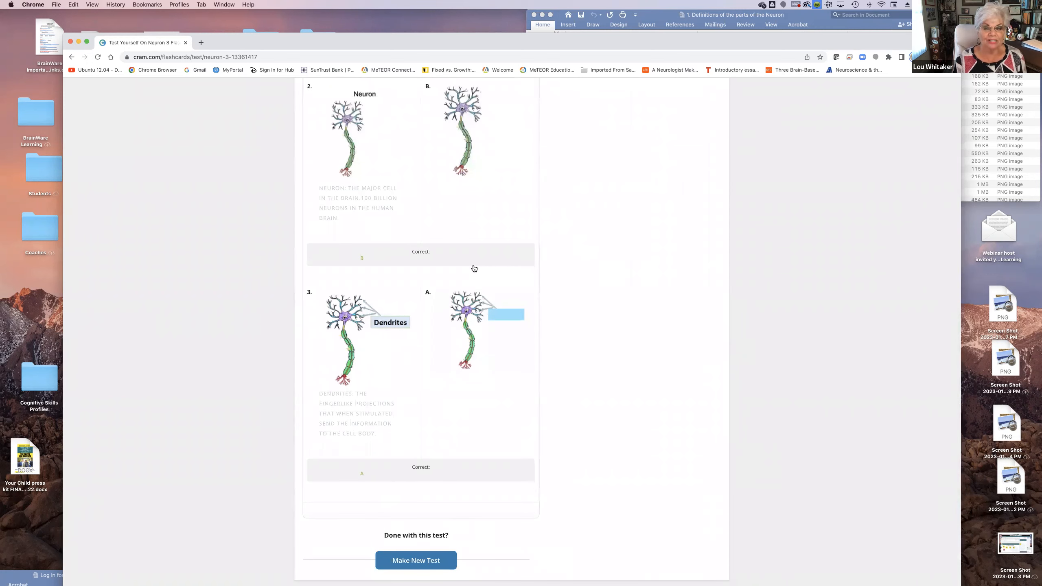
Open the Games mode for the Neuron 3 set and start playing Jewels of Wisdom
scroll(474, 268, up, 12)
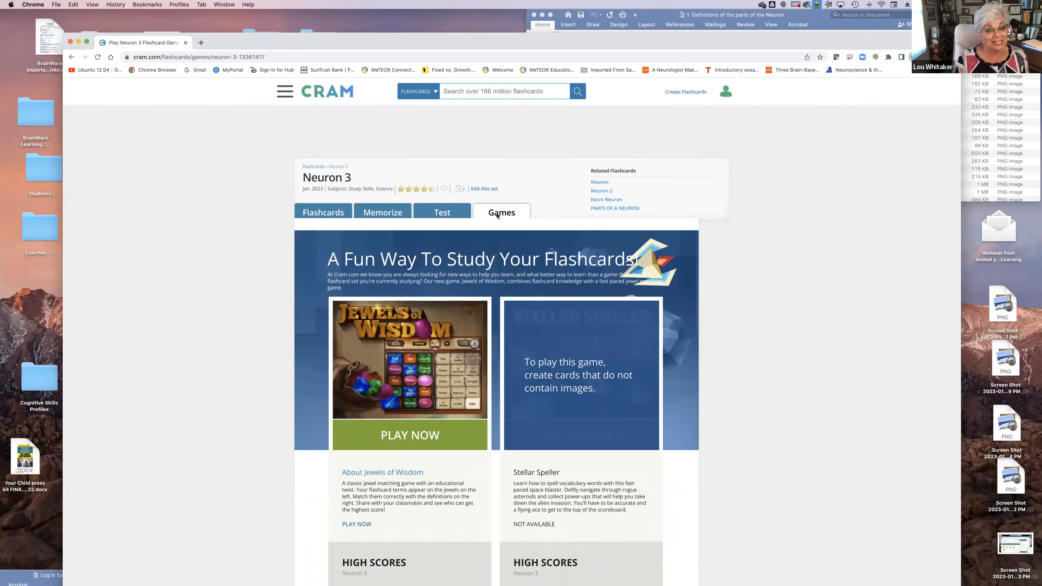
click(450, 380)
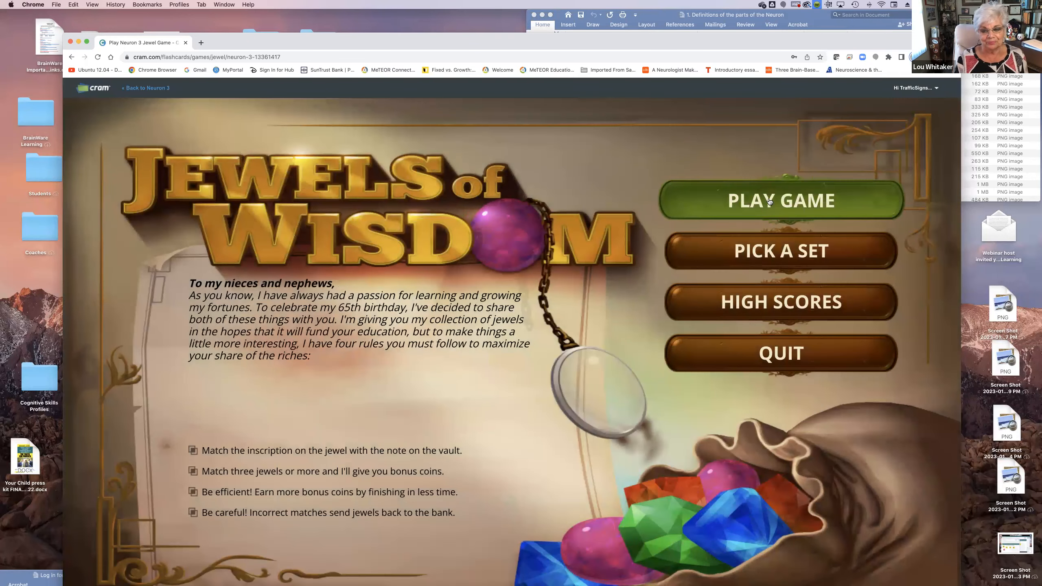
click(749, 198)
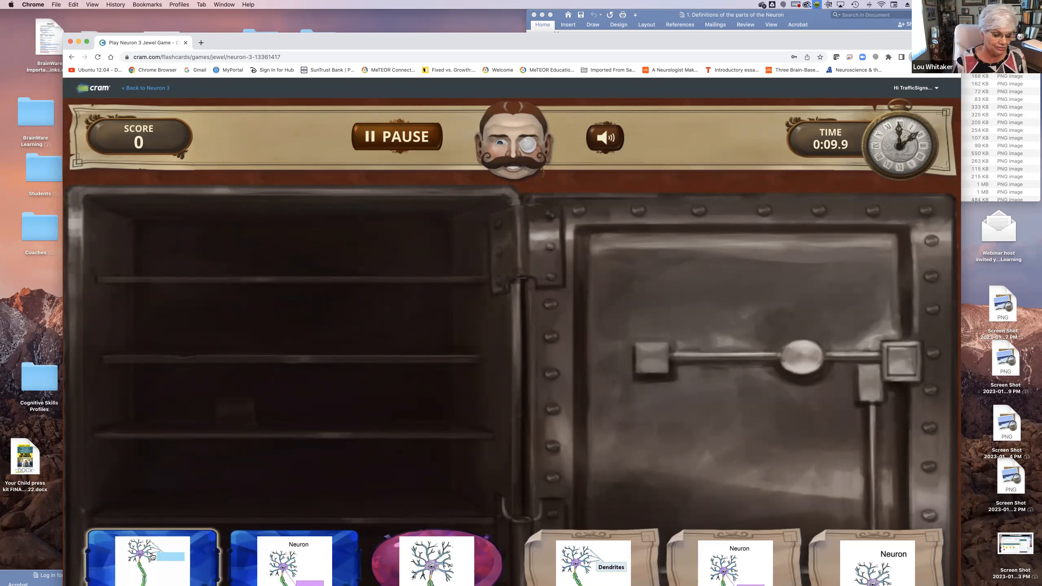
Preview the jewels and notes, and match the jewel with the blue blank label to the Dendrites note
mouse_move(150, 555)
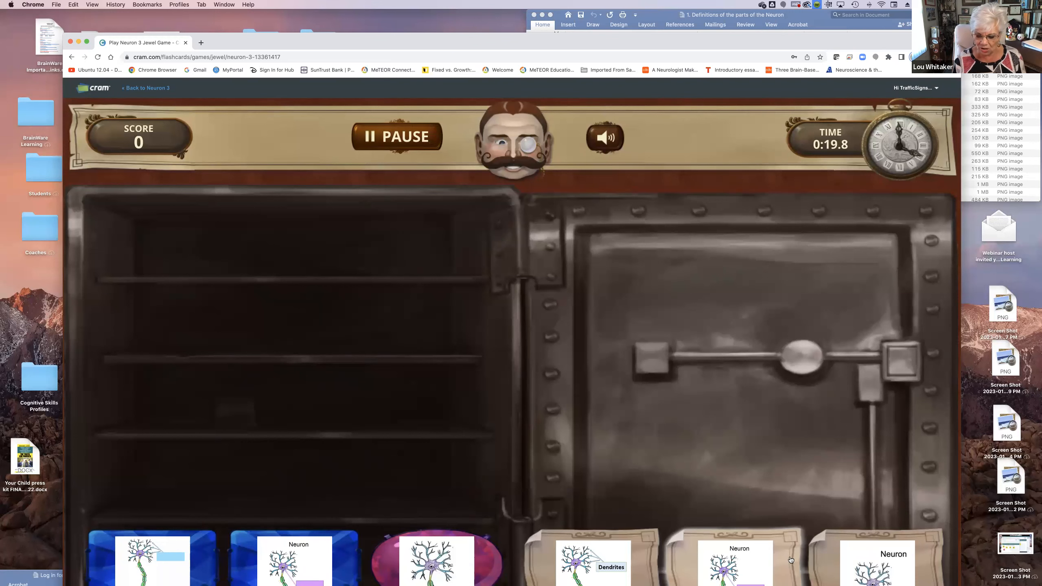
mouse_move(620, 556)
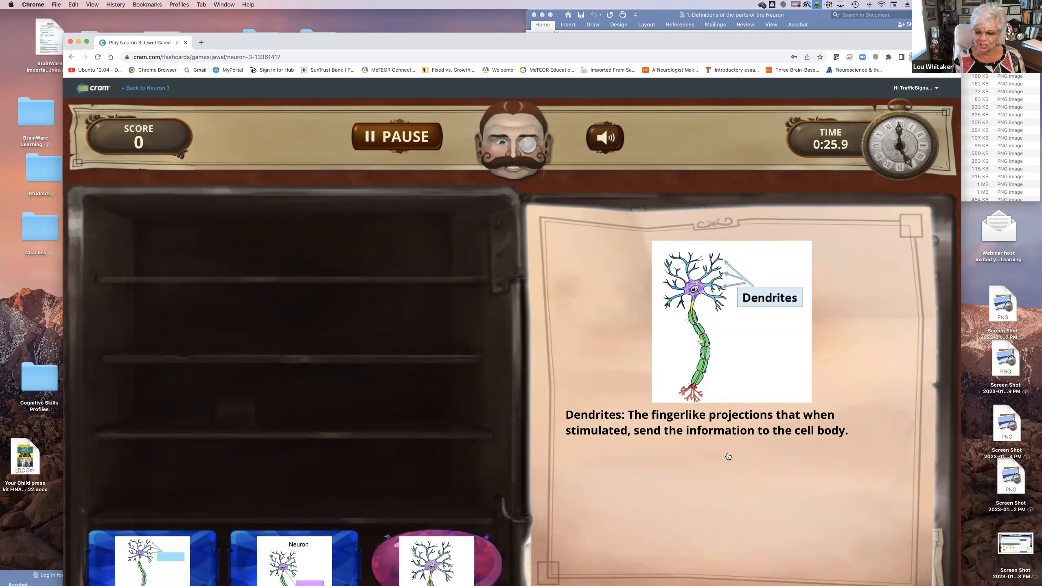
mouse_move(777, 560)
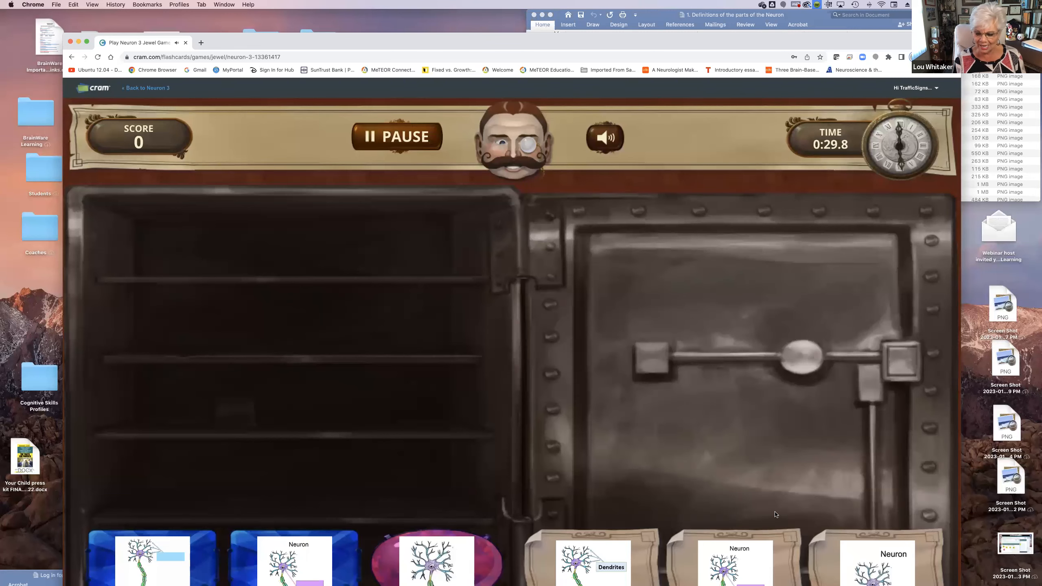
mouse_move(862, 572)
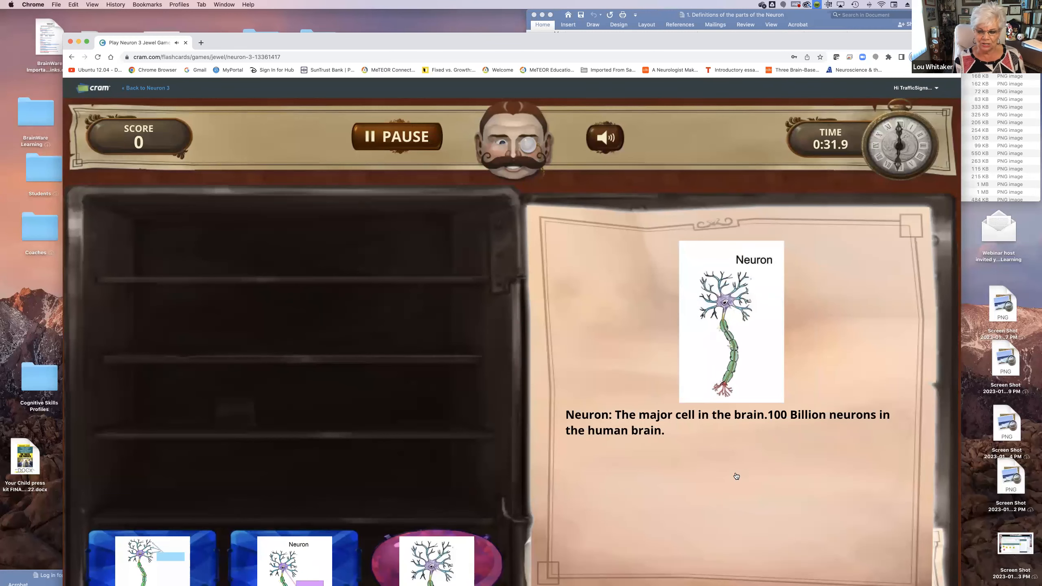
click(150, 562)
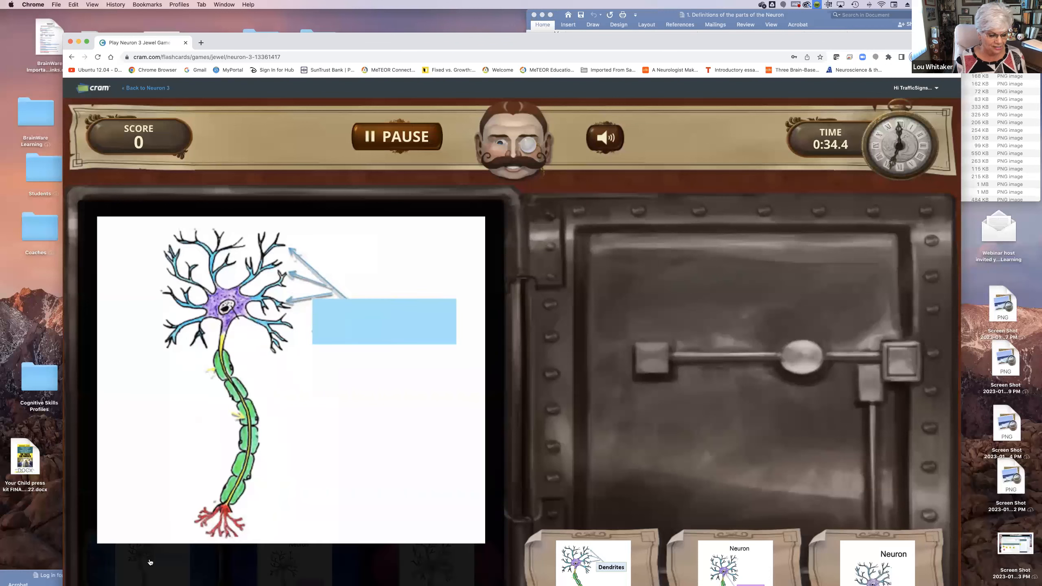
click(610, 566)
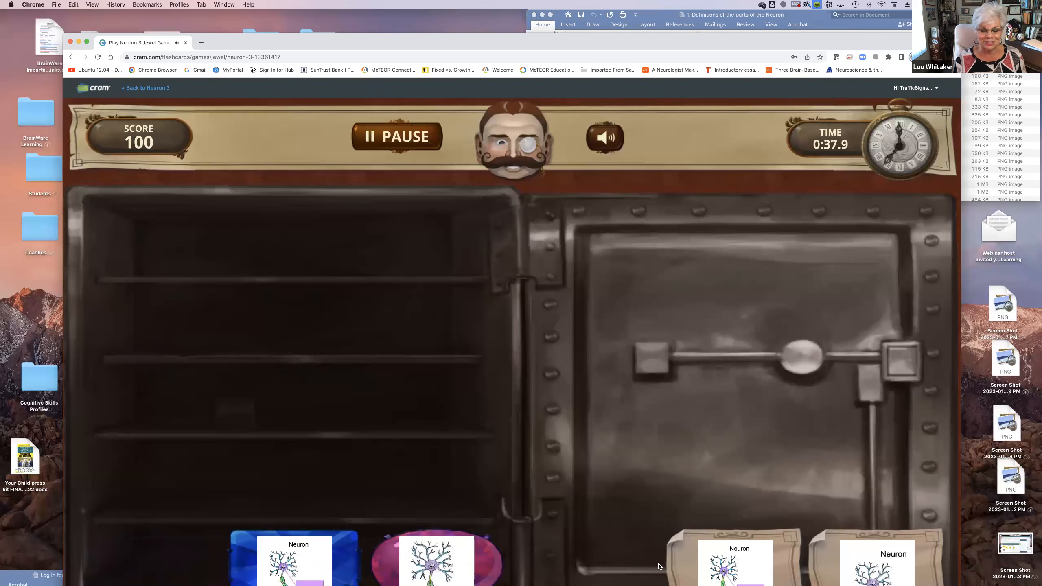
Match the jewel with the purple blank label to the Cell Body note
click(312, 565)
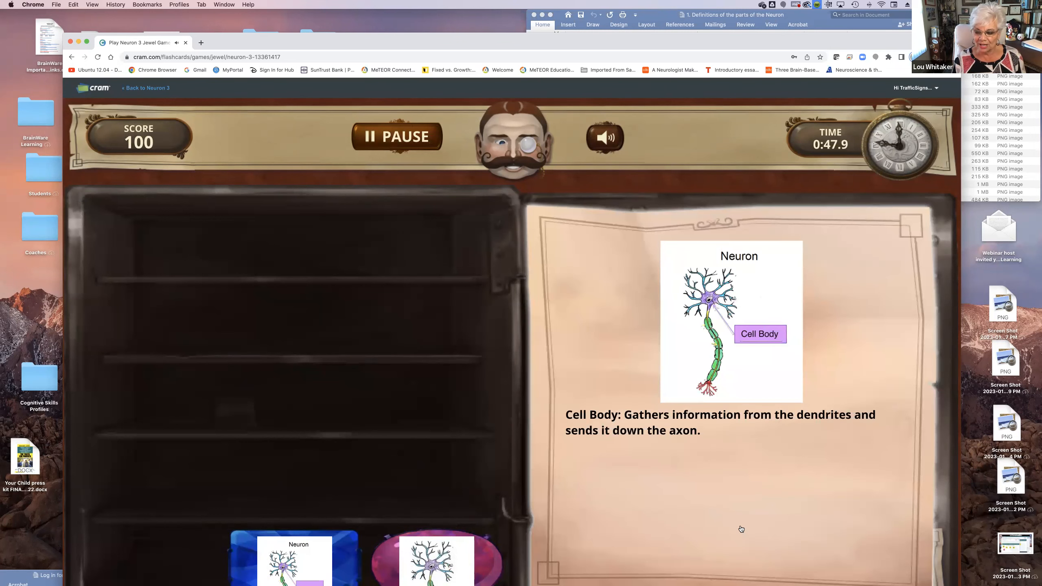
mouse_move(842, 568)
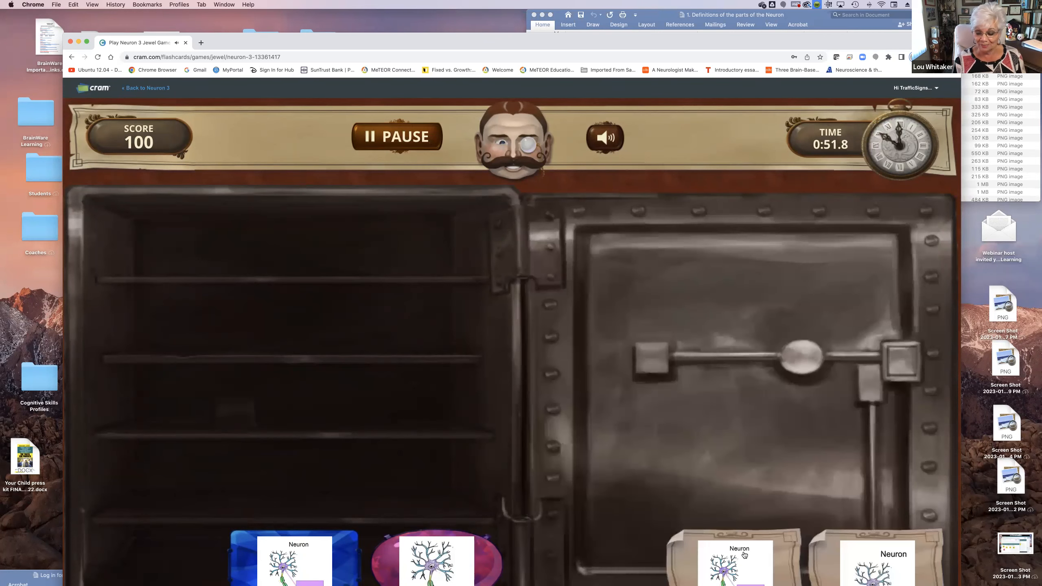
click(745, 556)
click(288, 557)
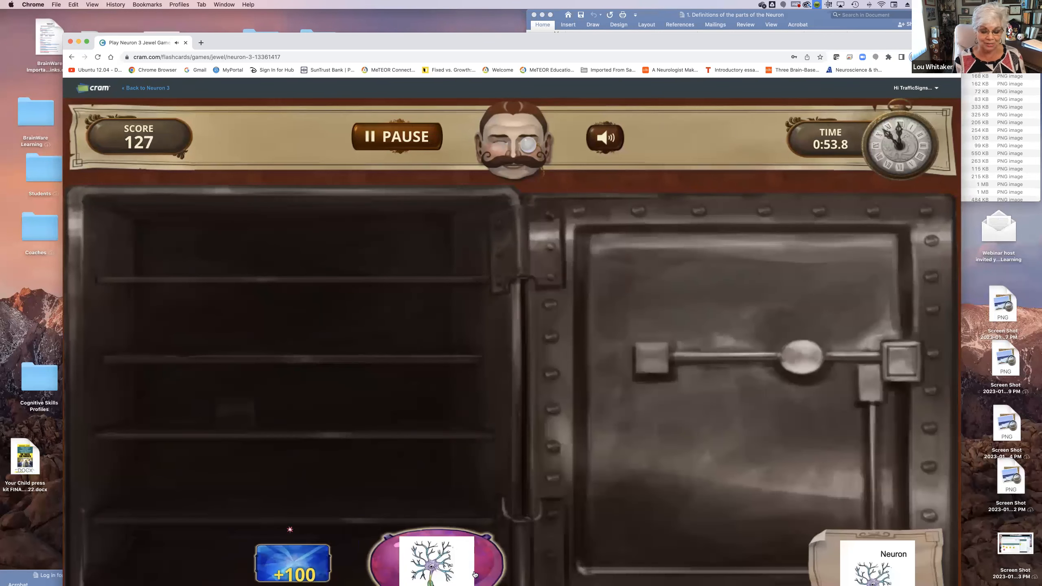
Match the remaining jewel with the unlabeled neuron to the Neuron note to finish the game
mouse_move(466, 569)
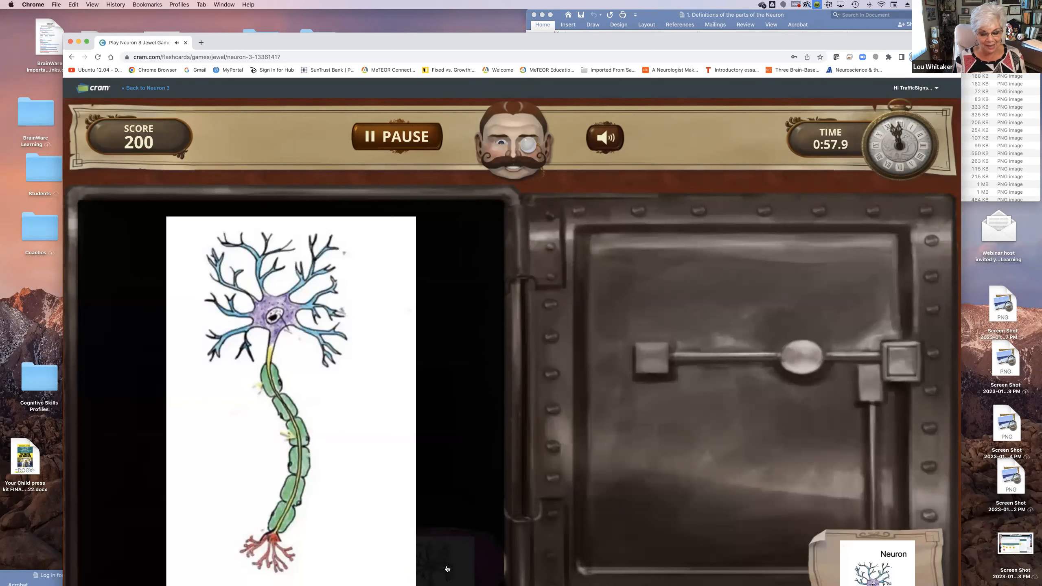
mouse_move(886, 566)
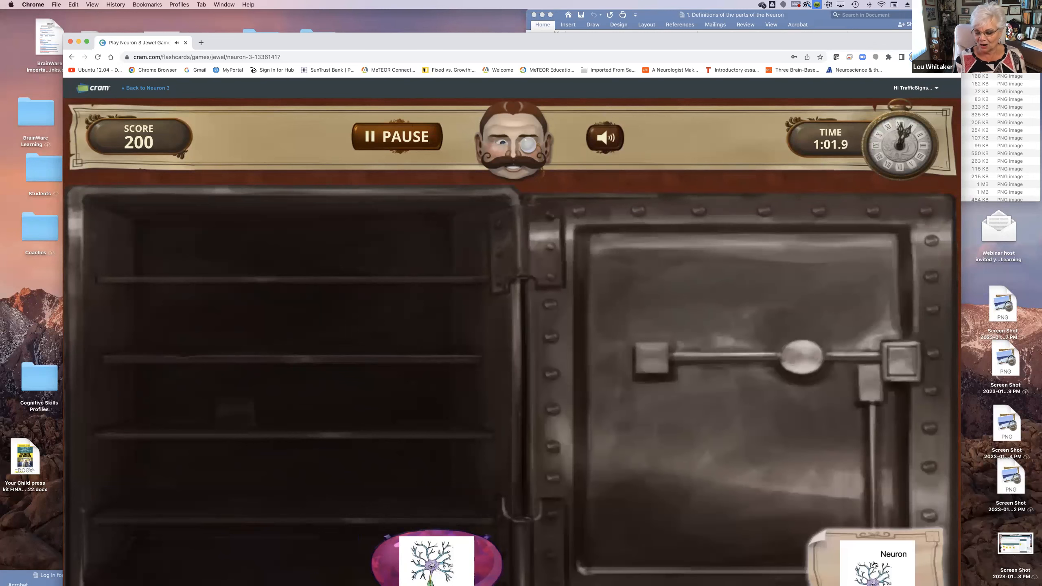
click(464, 576)
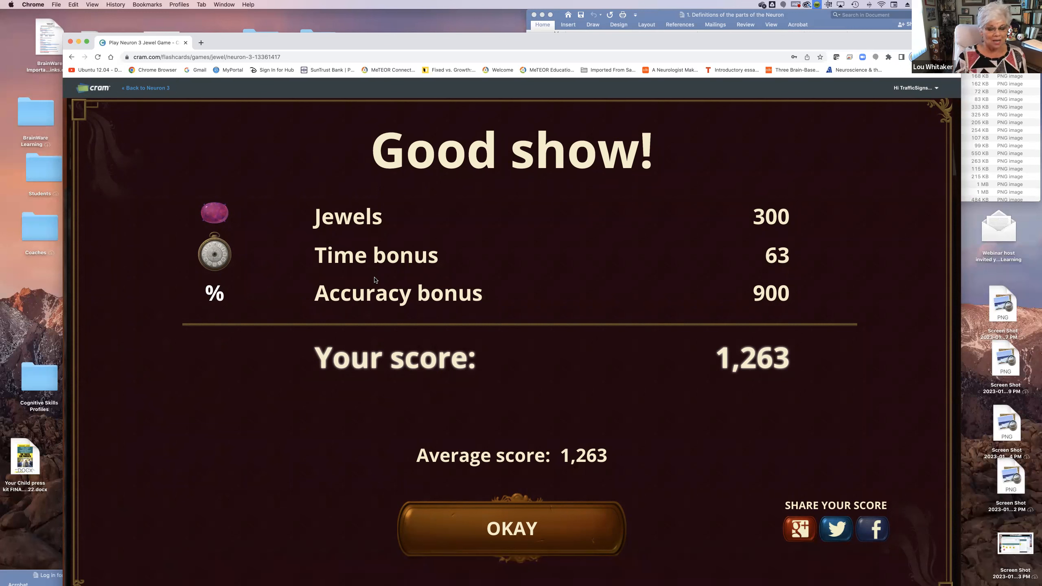
Leave the game, return to the set's Flashcards page and review the front and back of its cards
click(72, 57)
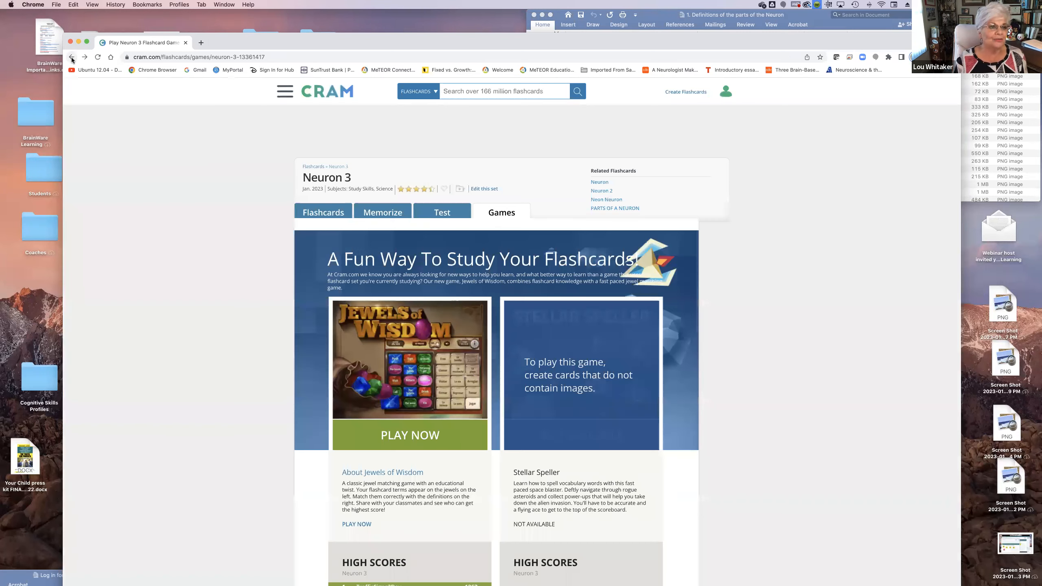
click(329, 212)
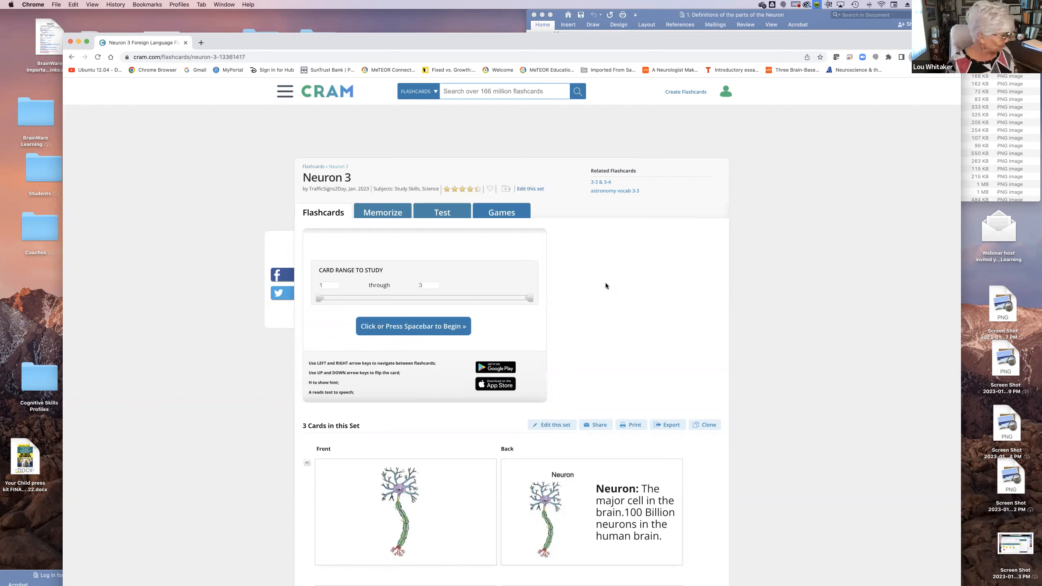
scroll(606, 286, down, 7)
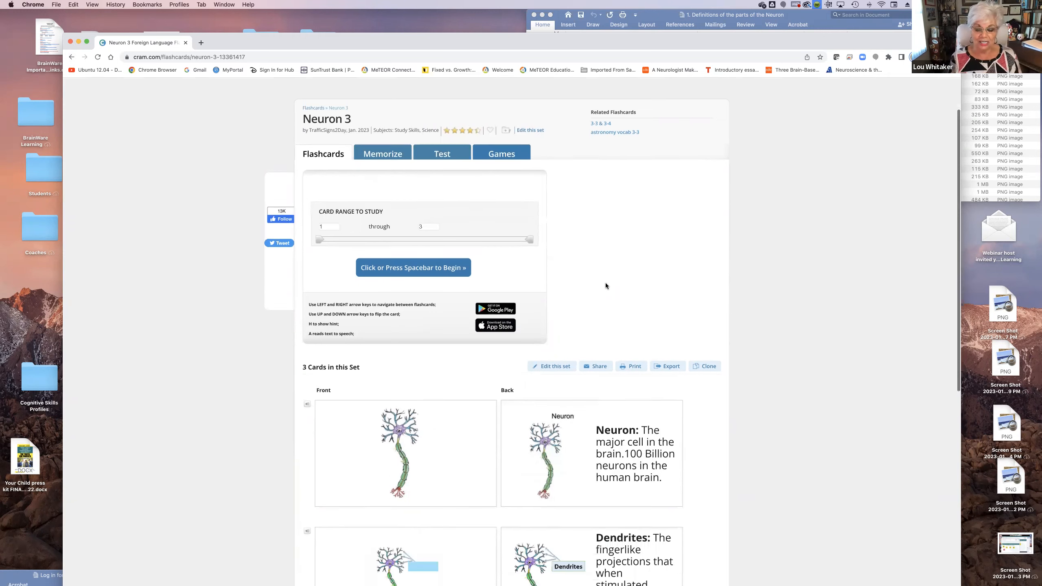
scroll(606, 286, up, 1)
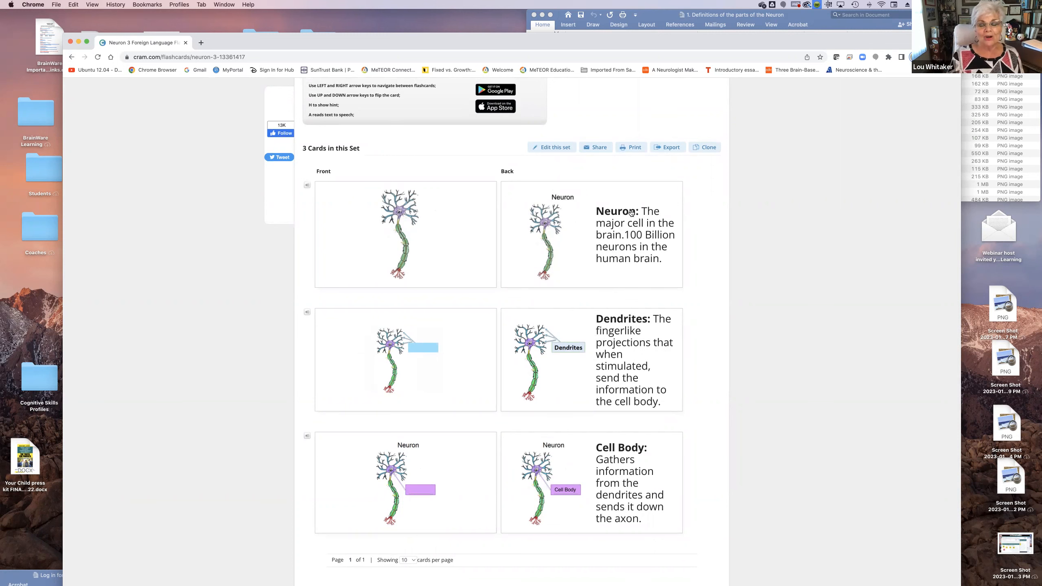
scroll(630, 212, up, 7)
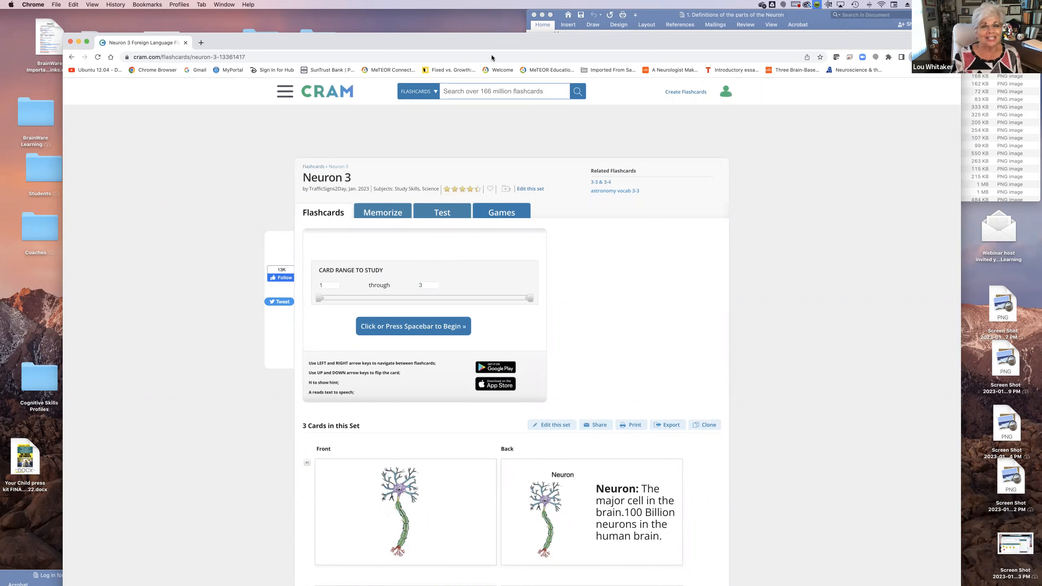
drag(434, 37, 434, 47)
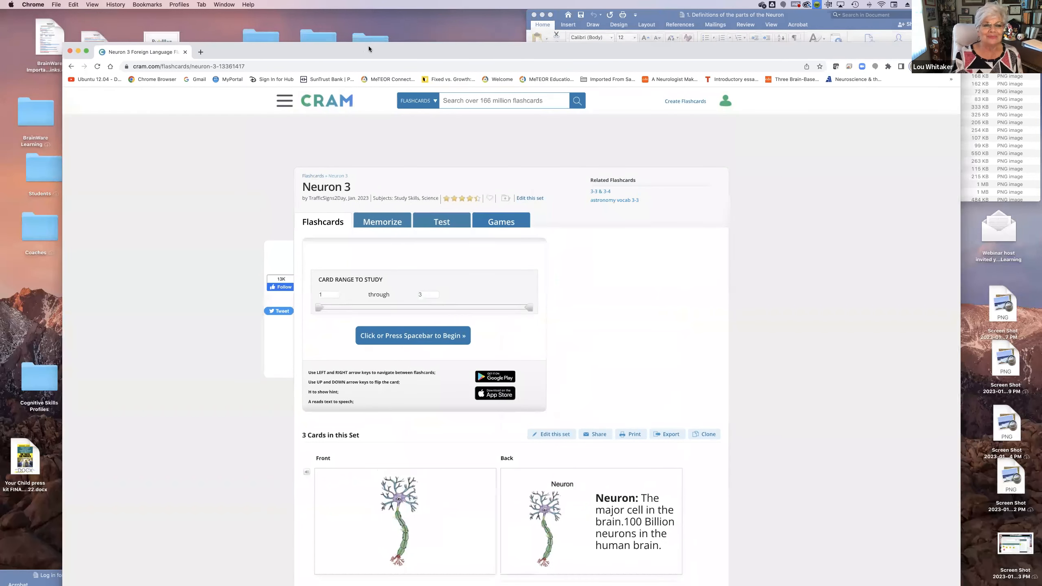